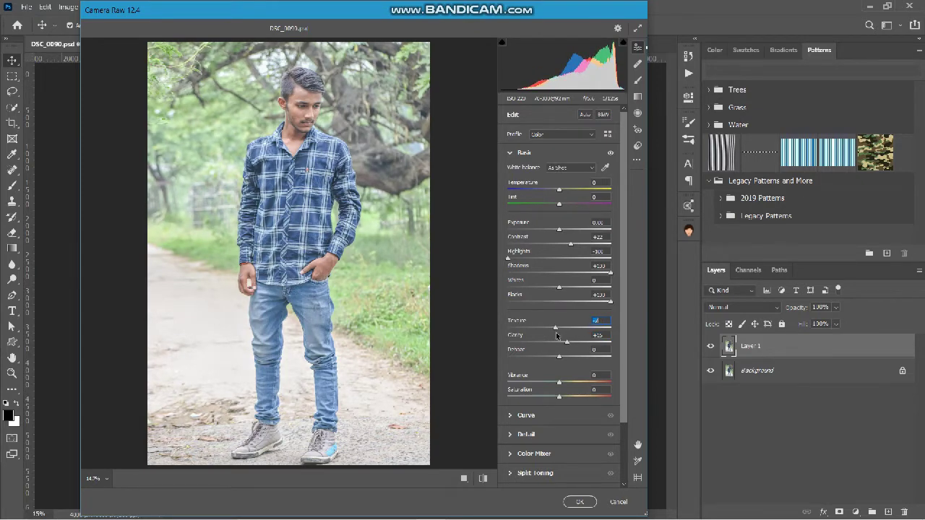
- Adjust the parametric tone curve, setting Shadows to -36 and Darks to about +21
left_click(510, 153)
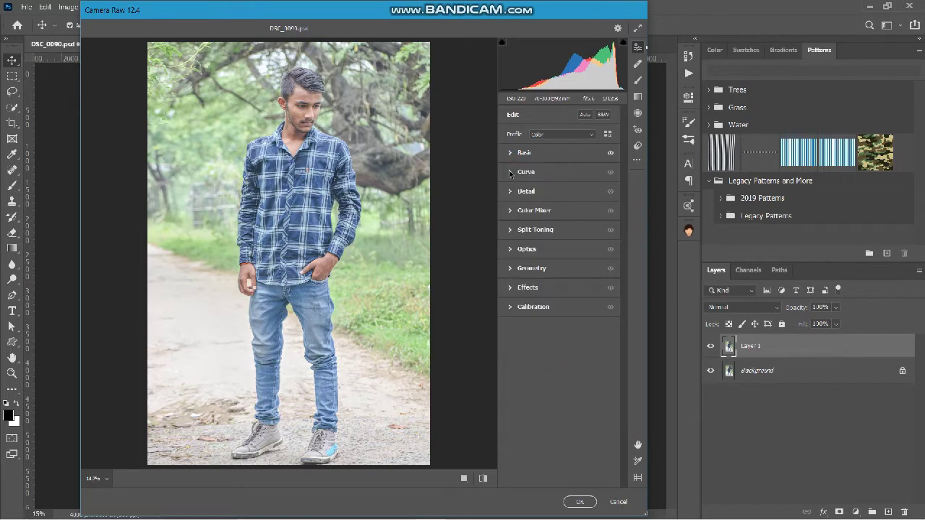
left_click(510, 173)
mouse_move(558, 377)
left_mouse_down()
mouse_move(540, 390)
mouse_move(571, 368)
left_mouse_up()
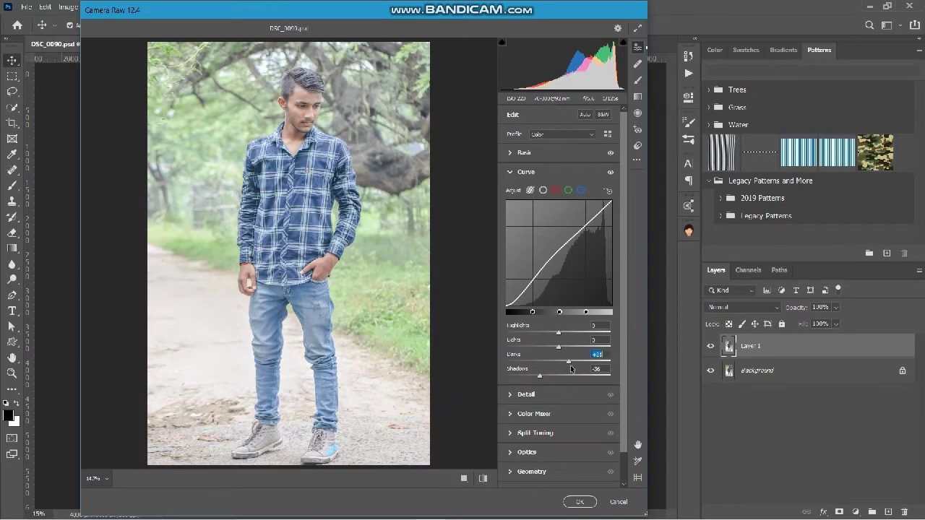
- Set the Oranges luminance to +12 in the Color Mixer and apply the Camera Raw filter
left_click(510, 172)
left_click(509, 211)
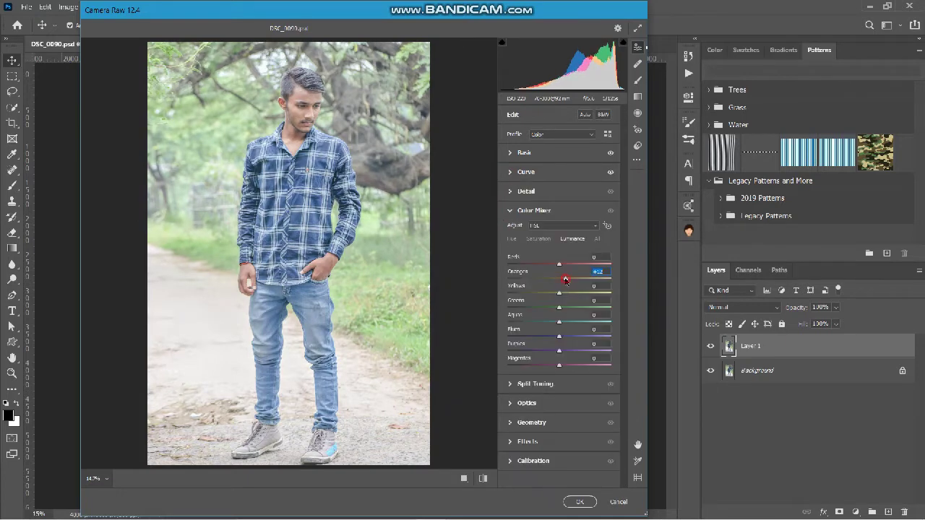
left_click(510, 211)
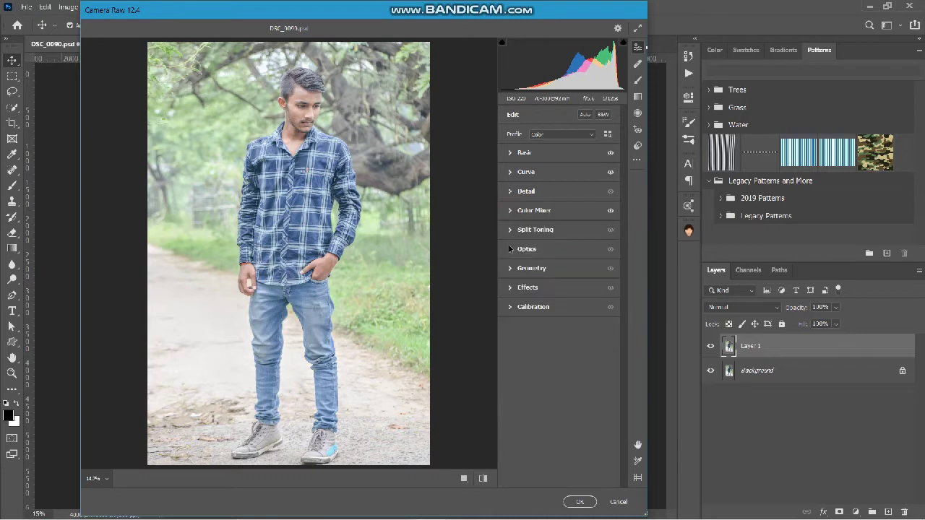
left_click(580, 501)
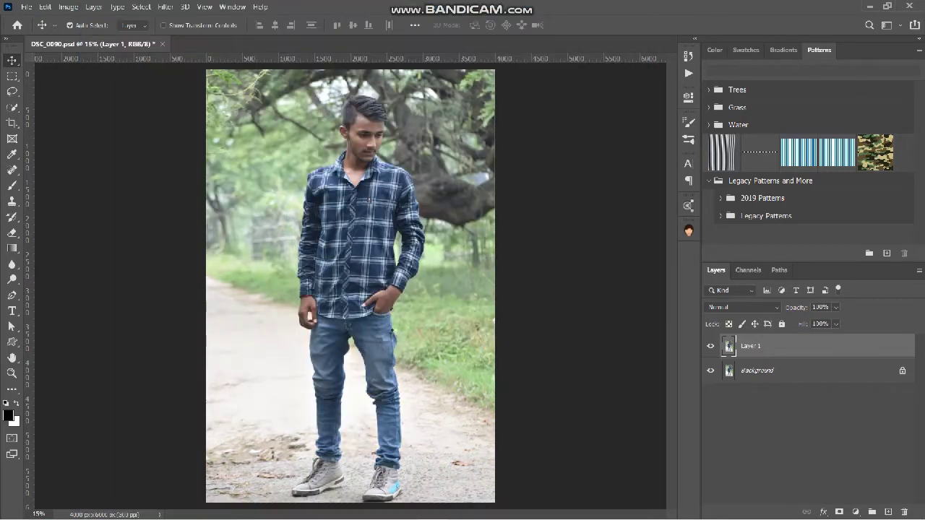
- Add a Selective Color adjustment layer with Black at -11% for Reds, raised for Blacks, and +3% for Neutrals
left_click(857, 512)
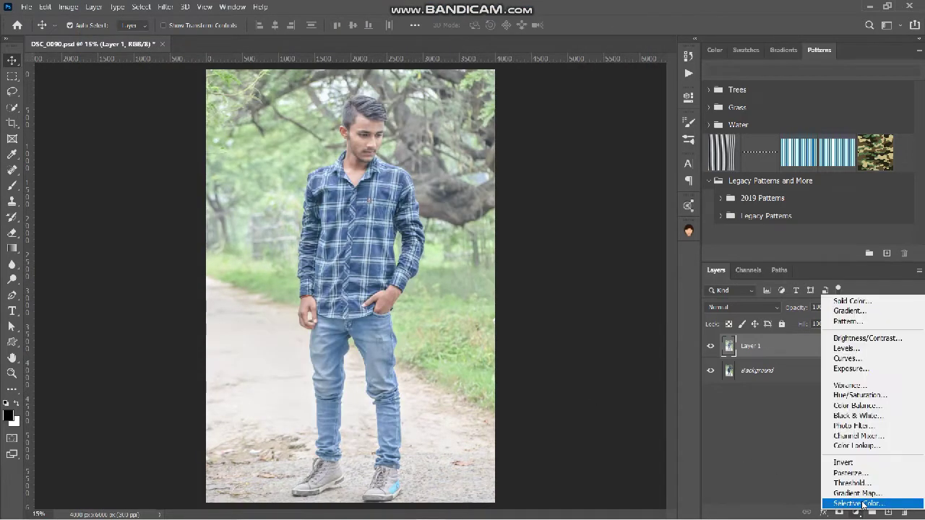
left_click(860, 504)
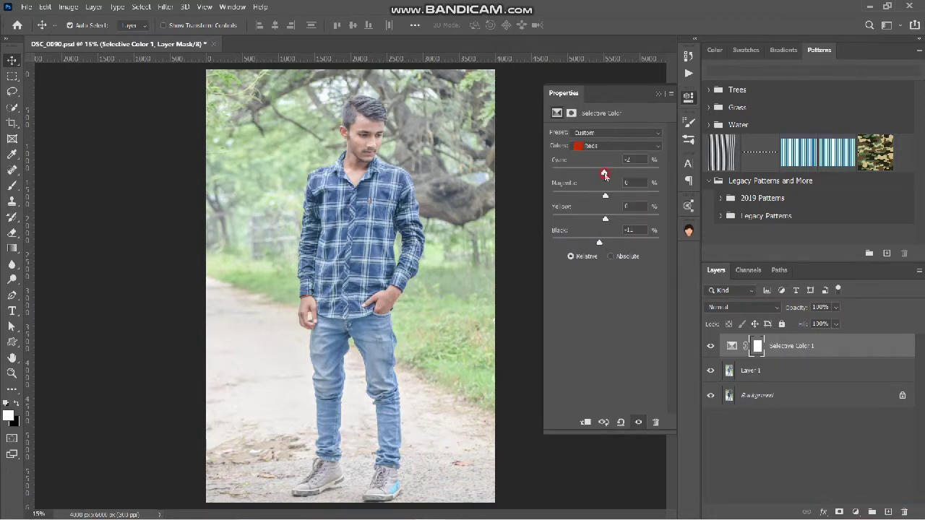
left_click(609, 146)
left_click(610, 236)
left_click(612, 147)
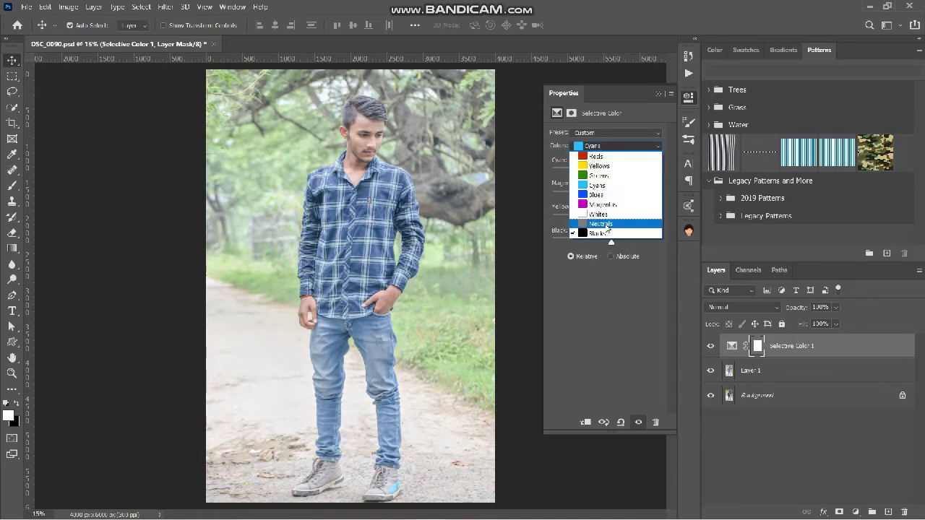
left_click(609, 225)
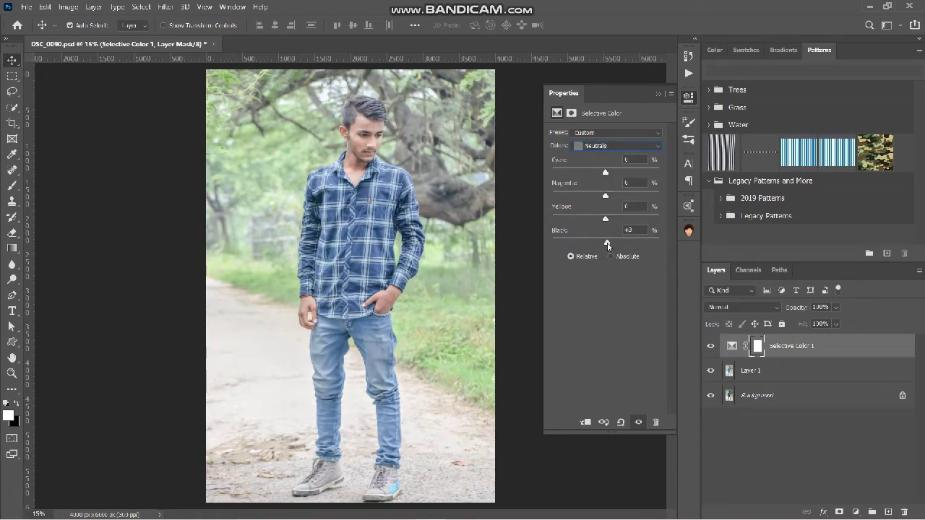
left_click(659, 96)
left_click(710, 350)
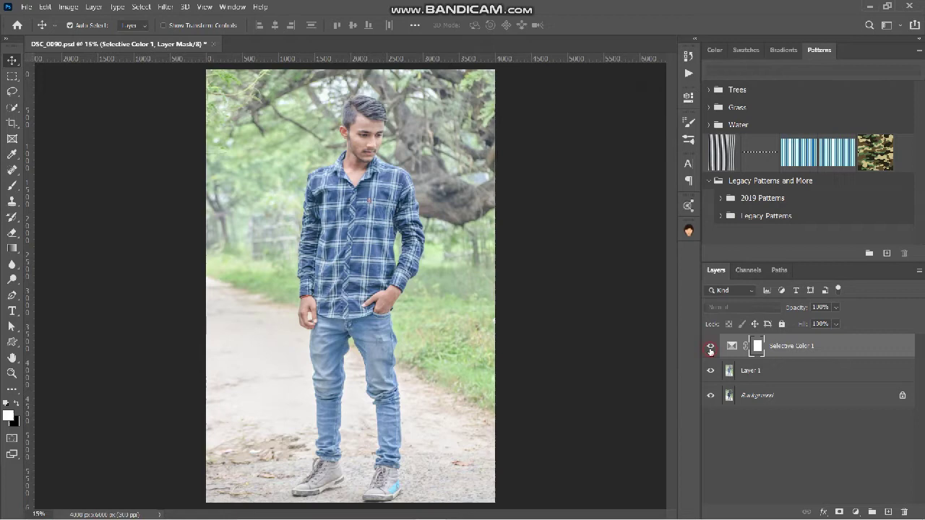
- Merge the Selective Color adjustment with Layer 1 and save the document with Maximize Compatibility on
left_click(819, 372, "shift")
right_click(838, 370)
left_click(766, 368)
key("ctrl+s")
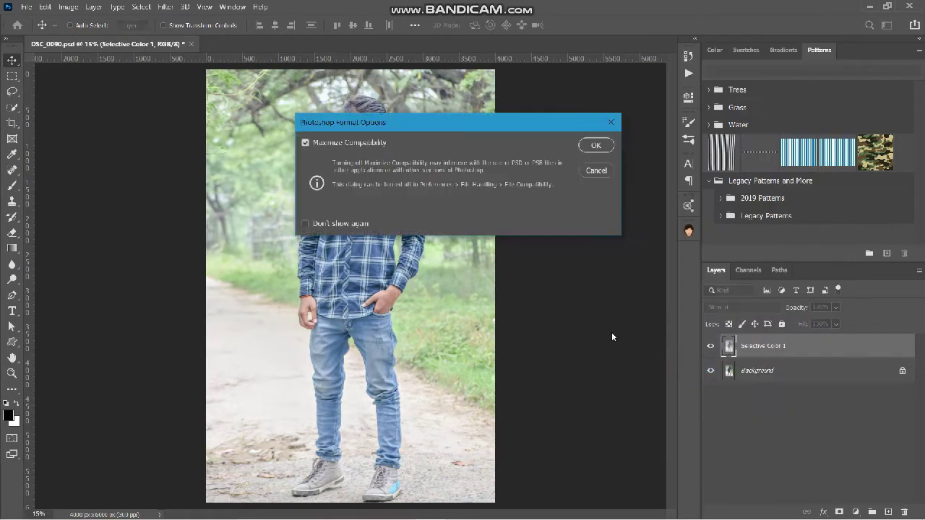
left_click(596, 146)
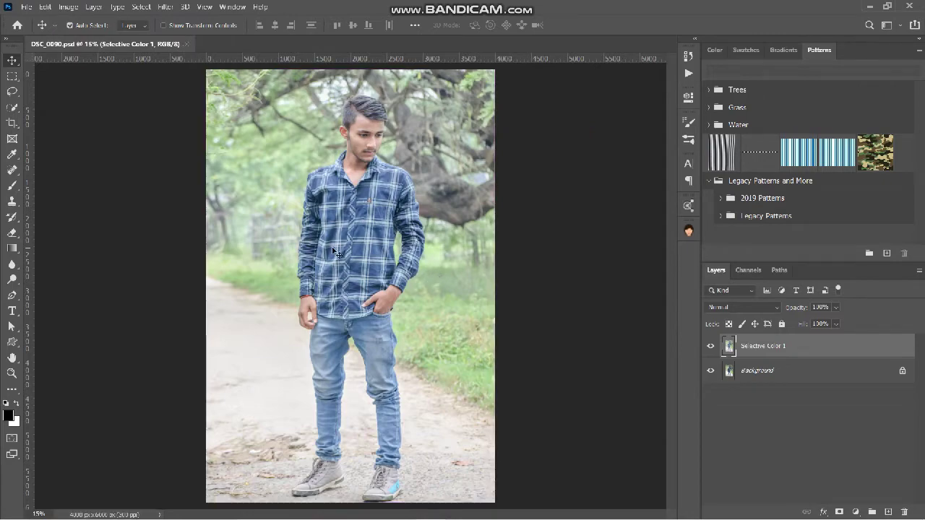
- Set up the Smudge tool with a skin-smoothing brush preset at 15% strength for the face
left_click_drag(353, 121, 445, 167)
scroll(445, 167, "down", 2)
scroll(446, 168, "up", 1)
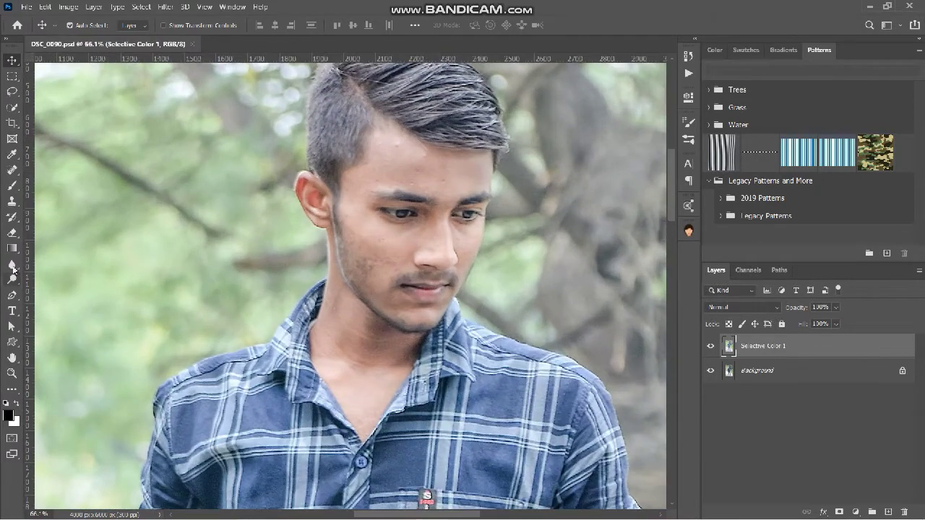
right_click(12, 266)
left_click(52, 288)
left_click(85, 30)
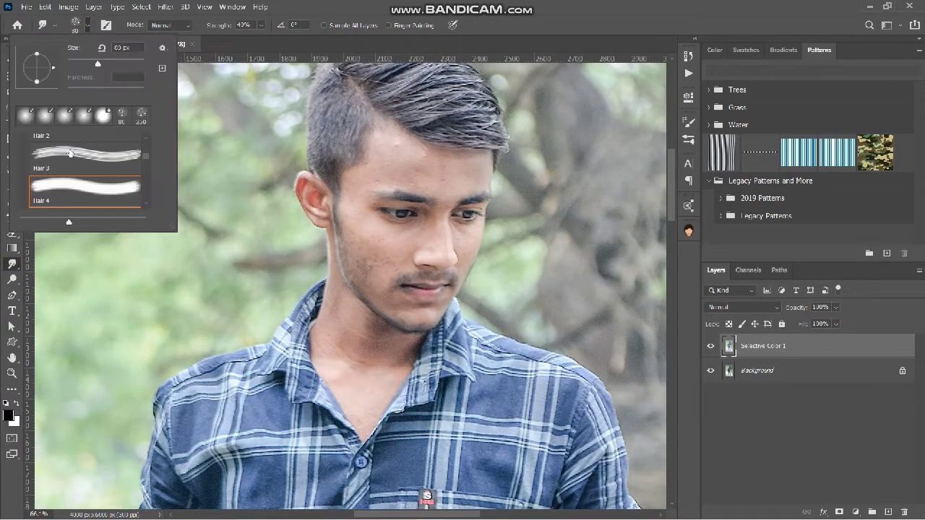
scroll(42, 165, "down", 5)
scroll(42, 165, "up", 4)
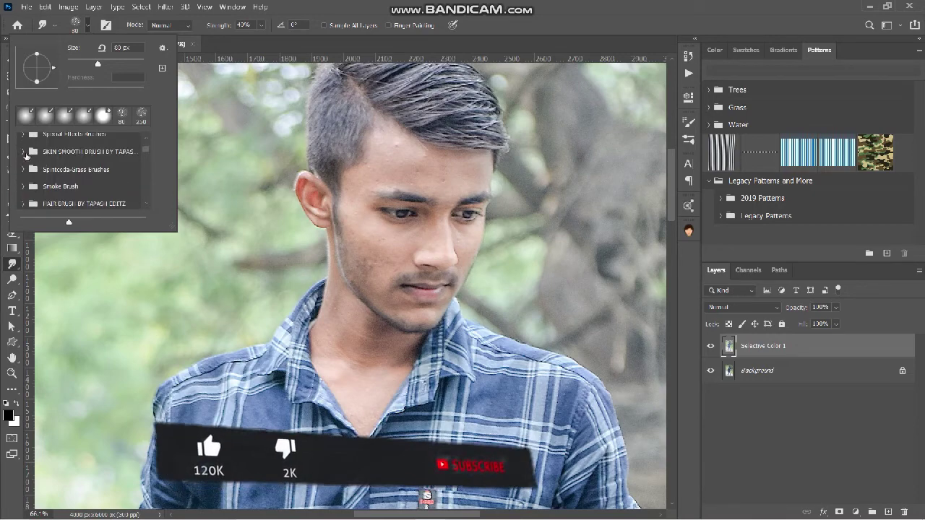
left_click(85, 181)
left_click(89, 25)
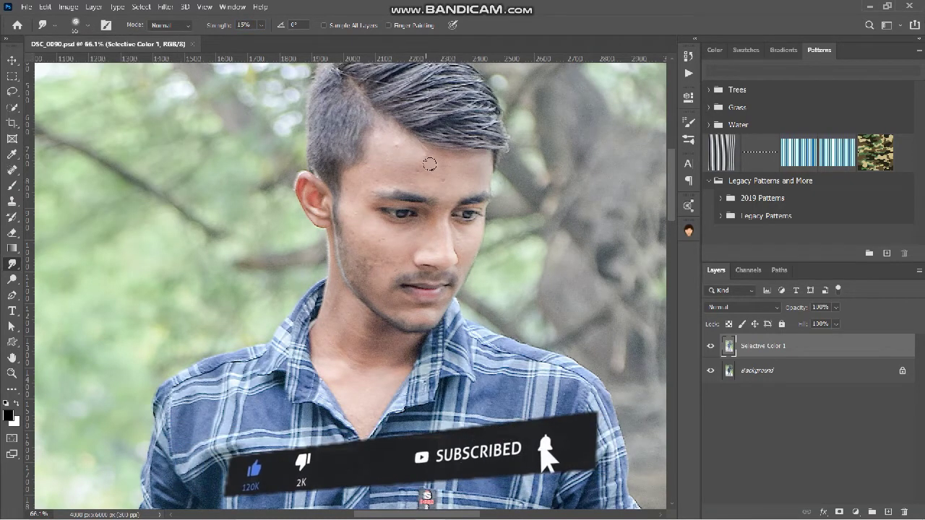
- Smudge the skin on the forehead and temple smooth with an 80 px brush and save the document
scroll(463, 156, "up", 3)
key("bracketright")
key("bracketright")
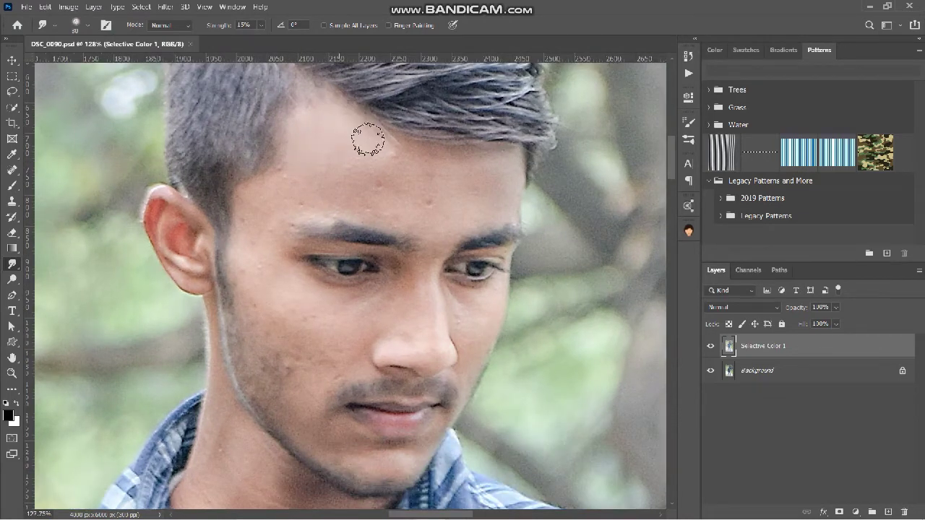
mouse_move(275, 188)
left_mouse_down()
mouse_move(253, 208)
mouse_move(256, 190)
mouse_move(246, 259)
mouse_move(237, 250)
mouse_move(262, 256)
left_mouse_up()
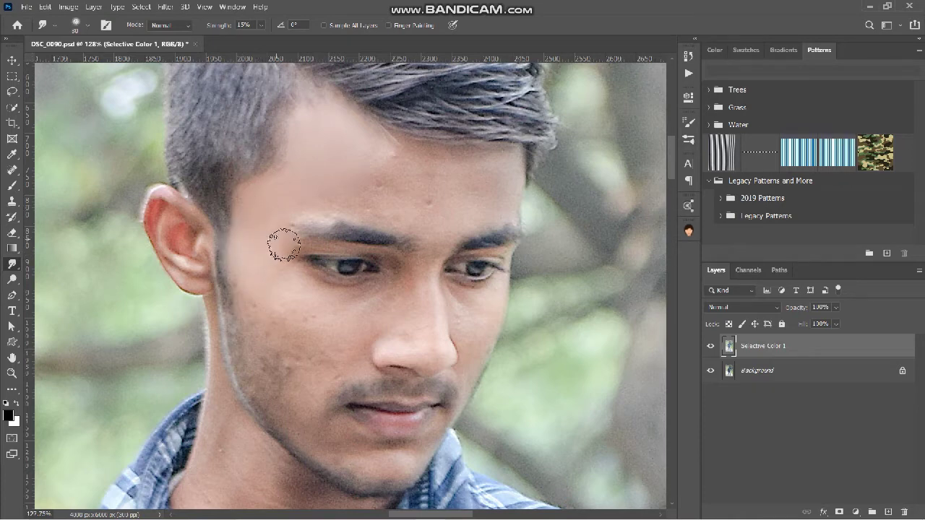
key("ctrl+s")
- Smooth the skin on the cheek, jaw and chin with the Smudge tool
scroll(297, 252, "down", 3)
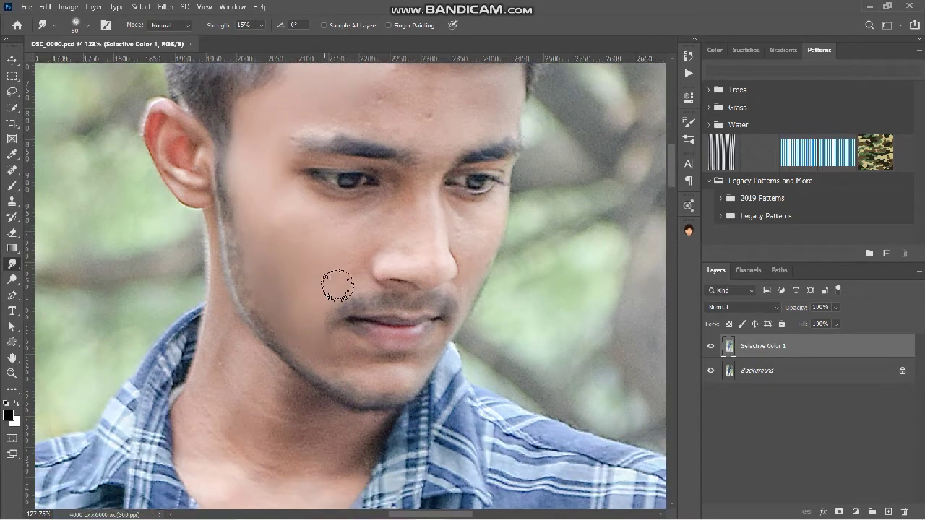
scroll(261, 220, "up", 1)
left_click(260, 220)
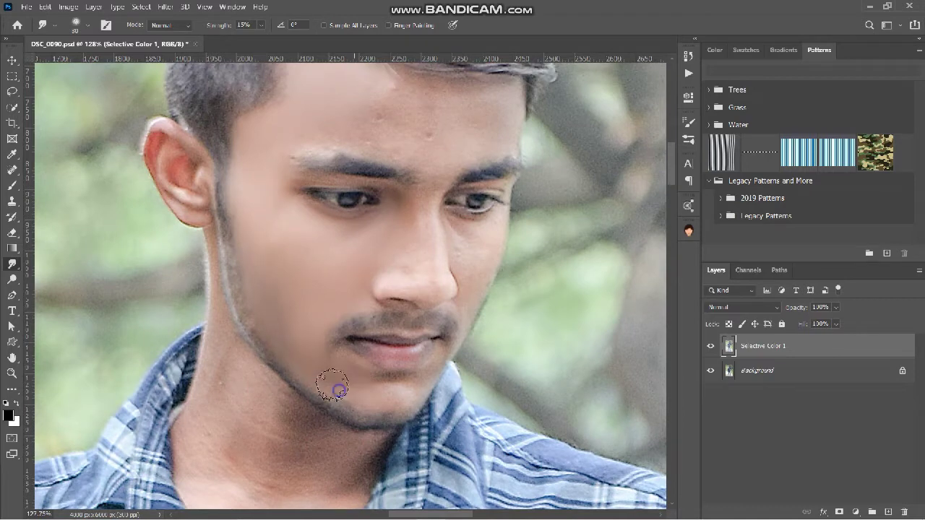
scroll(291, 248, "up", 4)
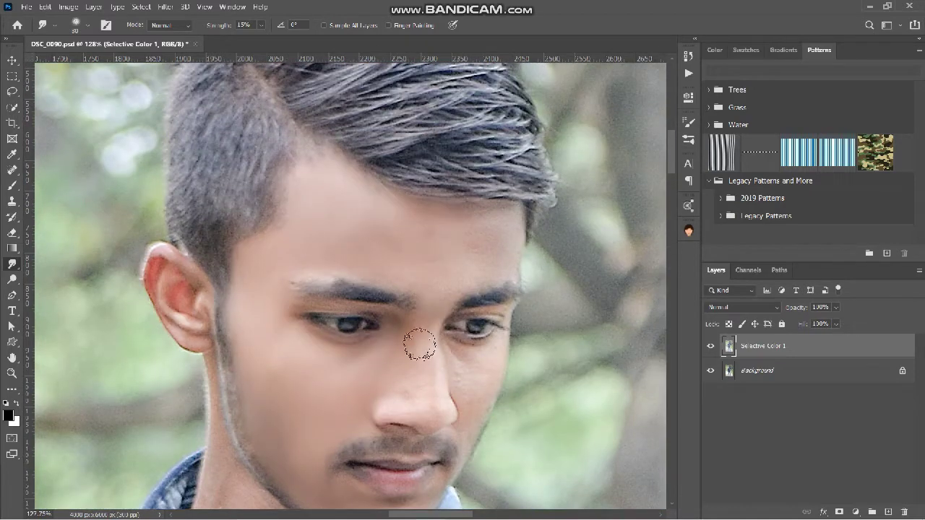
- Reduce the Smudge brush to 45 px and smooth the skin around the eyebrow, nose and ear
key("bracketleft")
key("bracketleft")
key("bracketleft")
key("bracketleft")
key("bracketleft")
key("bracketleft")
left_click(297, 304)
scroll(362, 337, "down", 3)
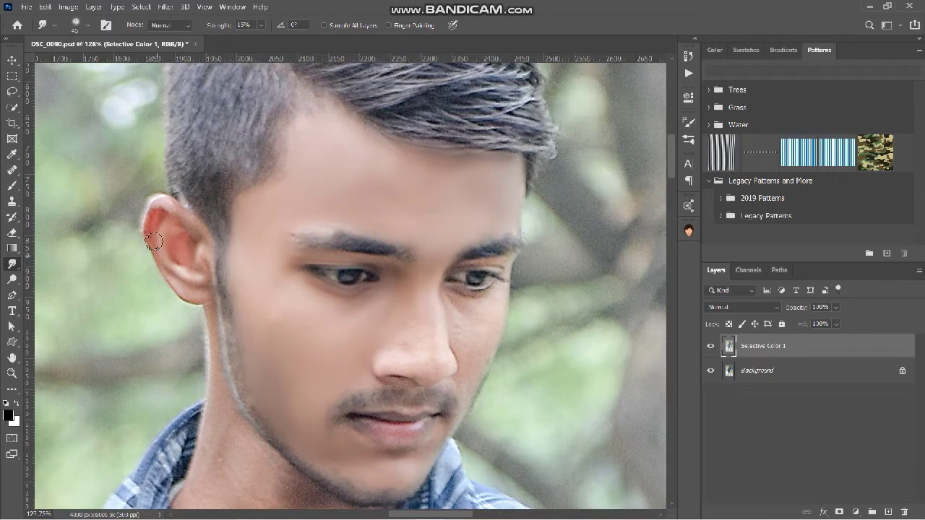
mouse_move(154, 242)
left_mouse_down()
mouse_move(183, 211)
mouse_move(208, 272)
left_mouse_up()
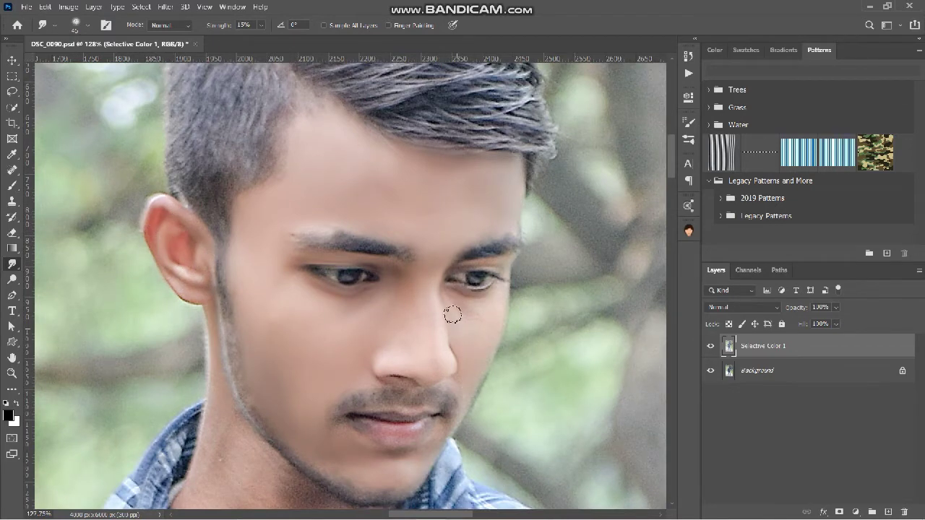
- Smooth the neck and open-collar chest skin with the Smudge tool, using a brush of up to 60 px
scroll(449, 369, "down", 3)
scroll(289, 282, "down", 3)
scroll(325, 235, "up", 2)
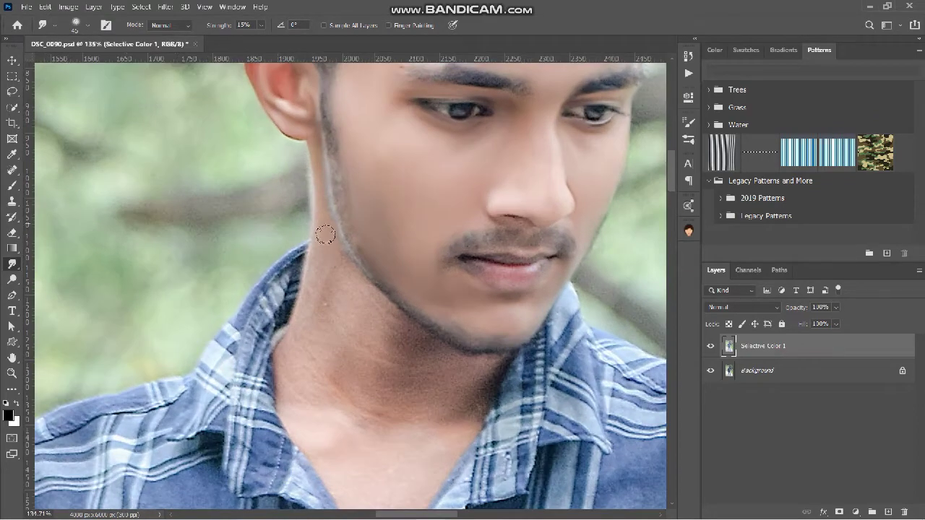
scroll(330, 212, "down", 4)
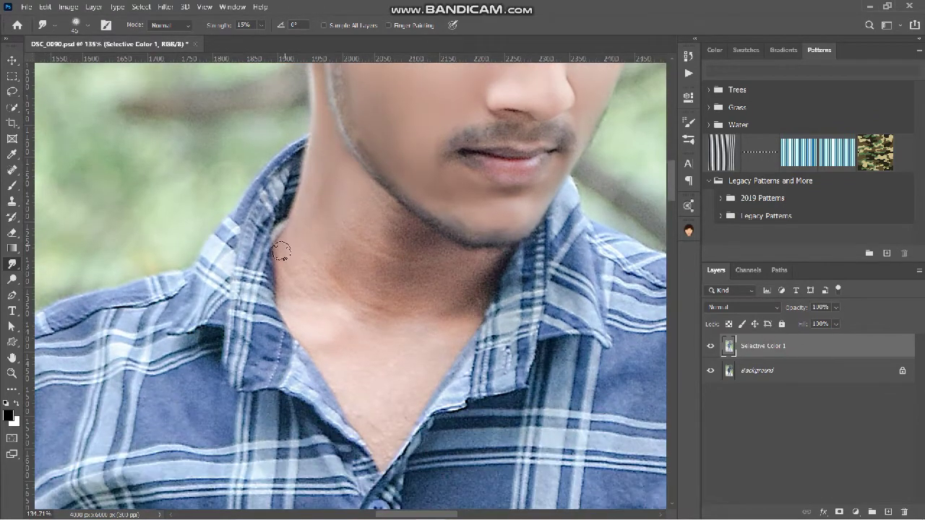
key("bracketright")
key("bracketright")
key("bracketright")
key("bracketright")
key("bracketright")
key("bracketright")
key("bracketleft")
key("bracketleft")
key("bracketleft")
key("bracketleft")
key("bracketleft")
left_click(358, 407)
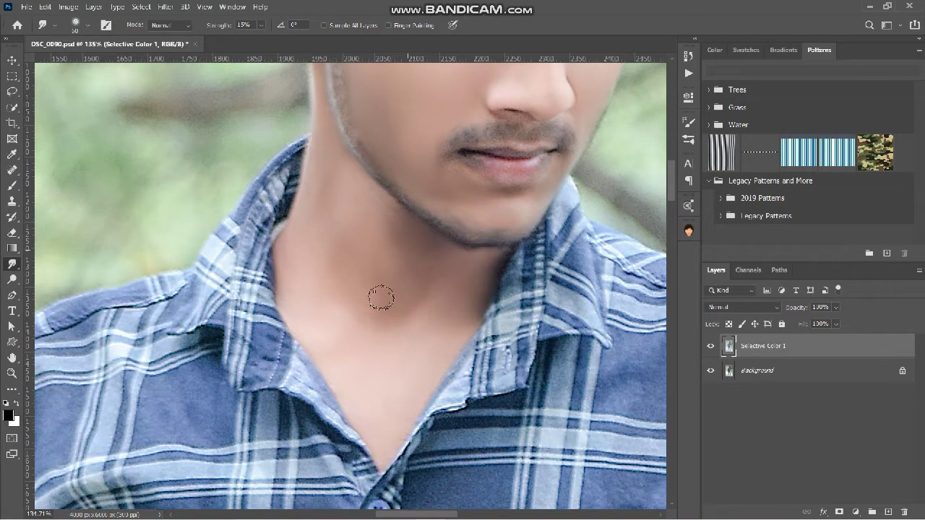
- Smooth the skin on the hand in the pocket and its wrist with a 70 px Smudge brush
scroll(487, 165, "up", 3)
scroll(477, 301, "up", 6)
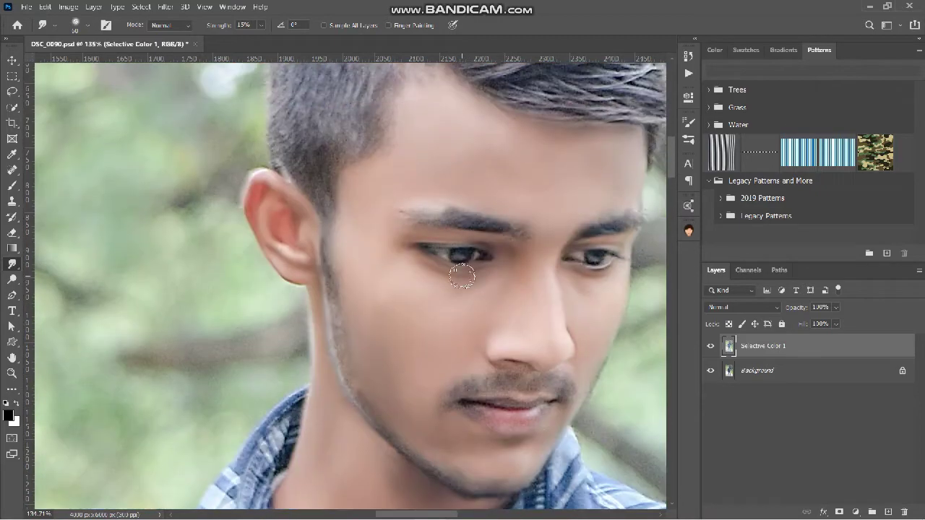
scroll(463, 272, "down", 10)
scroll(405, 372, "up", 10)
key("bracketright")
key("bracketright")
mouse_move(460, 288)
left_mouse_down()
mouse_move(465, 364)
mouse_move(439, 191)
mouse_move(359, 188)
mouse_move(335, 272)
mouse_move(390, 277)
mouse_move(415, 209)
mouse_move(444, 292)
mouse_move(332, 243)
mouse_move(348, 411)
mouse_move(411, 435)
mouse_move(455, 426)
mouse_move(383, 389)
left_mouse_up()
scroll(383, 383, "down", 8)
scroll(448, 397, "up", 7)
mouse_move(295, 288)
left_mouse_down()
mouse_move(370, 233)
mouse_move(351, 353)
mouse_move(460, 318)
mouse_move(420, 288)
mouse_move(503, 256)
left_mouse_up()
key("bracketright")
key("bracketright")
key("bracketright")
key("bracketleft")
key("bracketleft")
key("bracketleft")
key("bracketleft")
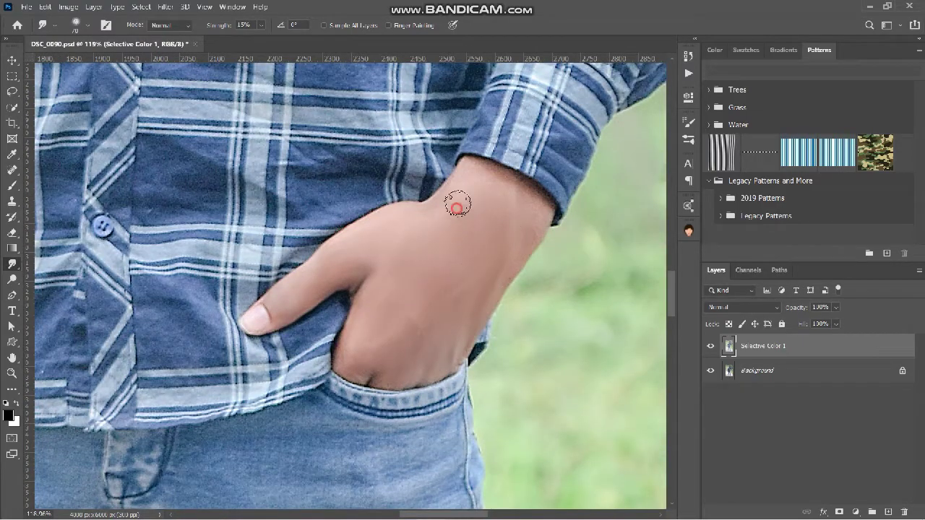
key("ctrl+0")
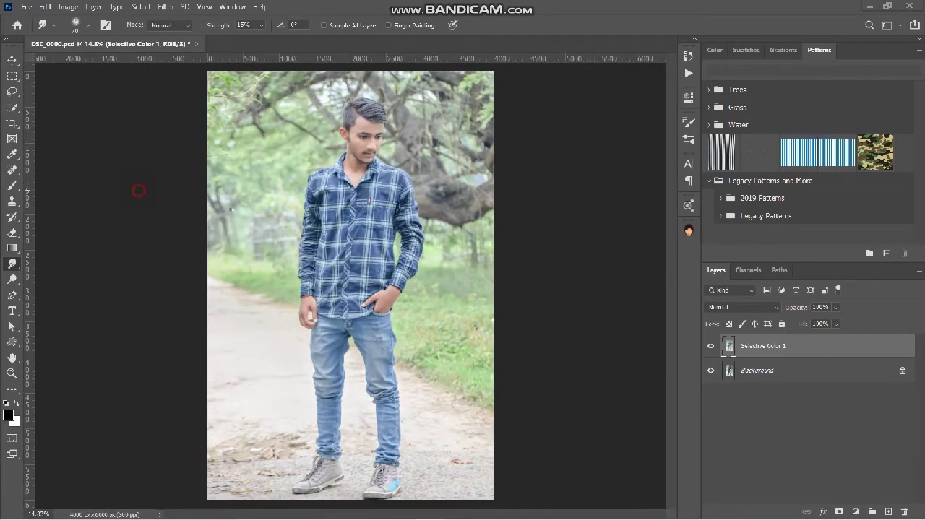
- Select the whole man, from hair to shoes, with the Quick Selection tool
scroll(362, 228, "up", 1)
scroll(362, 228, "down", 1)
left_click(13, 108)
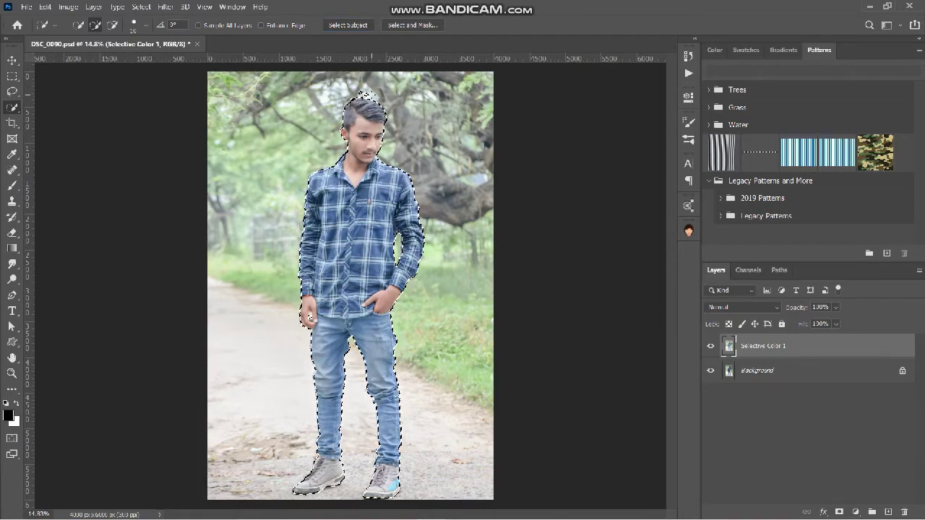
- Remove the stray background patch above the hair from the selection with the Lasso tool
scroll(344, 94, "up", 8)
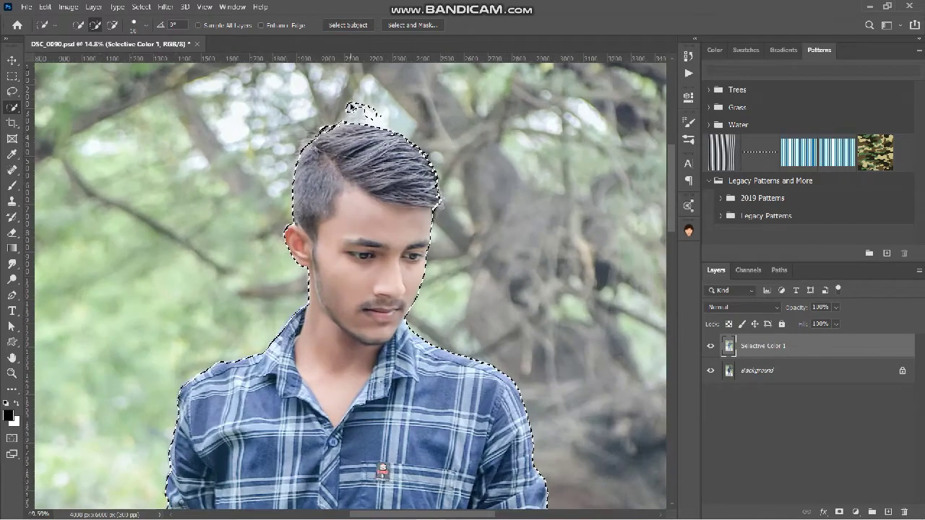
scroll(285, 129, "up", 4)
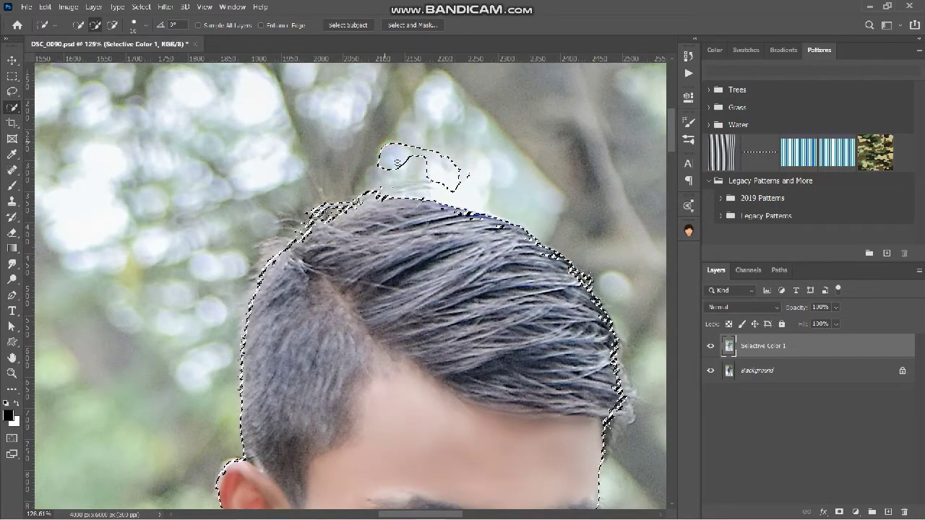
left_click(13, 92)
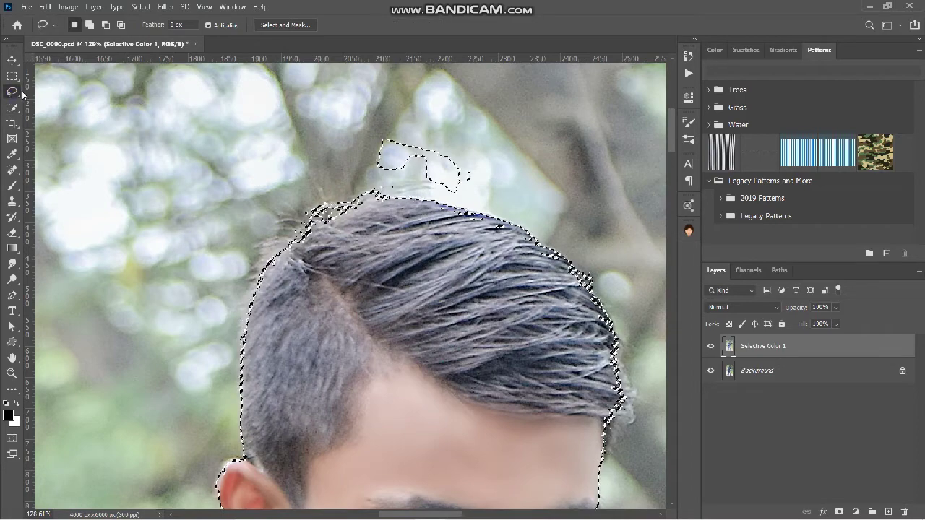
left_click_drag(371, 132, 411, 187)
left_click_drag(381, 135, 380, 133)
- Correct the selection edge around the ear and down the side of the neck with the Lasso tool
scroll(347, 282, "down", 3)
scroll(289, 325, "up", 4)
key("shift")
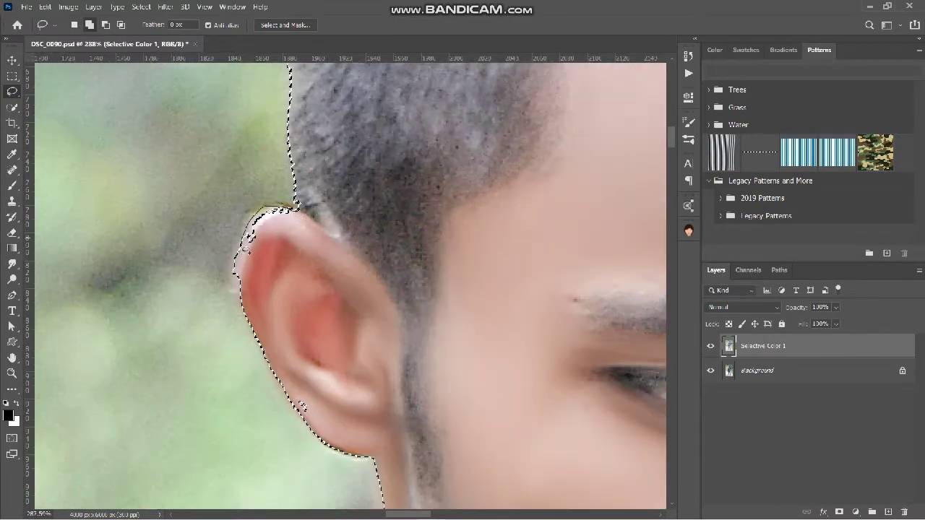
scroll(310, 284, "down", 2)
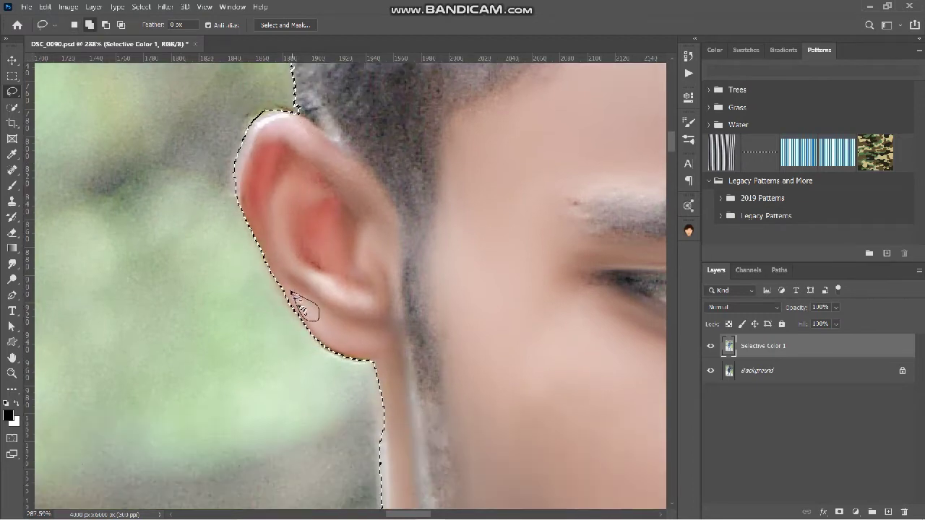
scroll(303, 310, "down", 4)
left_click_drag(379, 215, 379, 215)
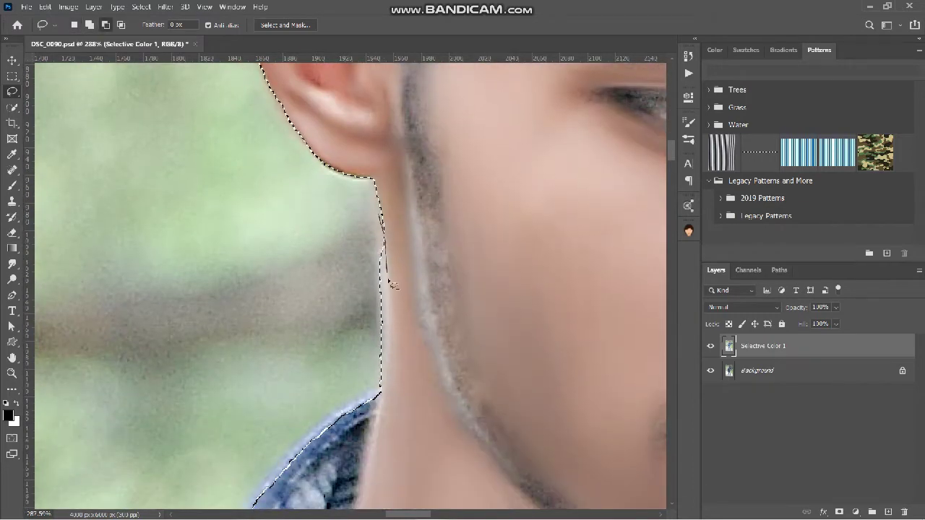
mouse_move(333, 370)
left_mouse_down()
mouse_move(383, 221)
mouse_move(321, 243)
mouse_move(267, 296)
mouse_move(245, 335)
left_mouse_up()
scroll(409, 324, "down", 4)
- Tighten the selection along the shirt collar and shoulder seam with the Quick Selection and Lasso tools
key("w")
scroll(289, 347, "down", 7)
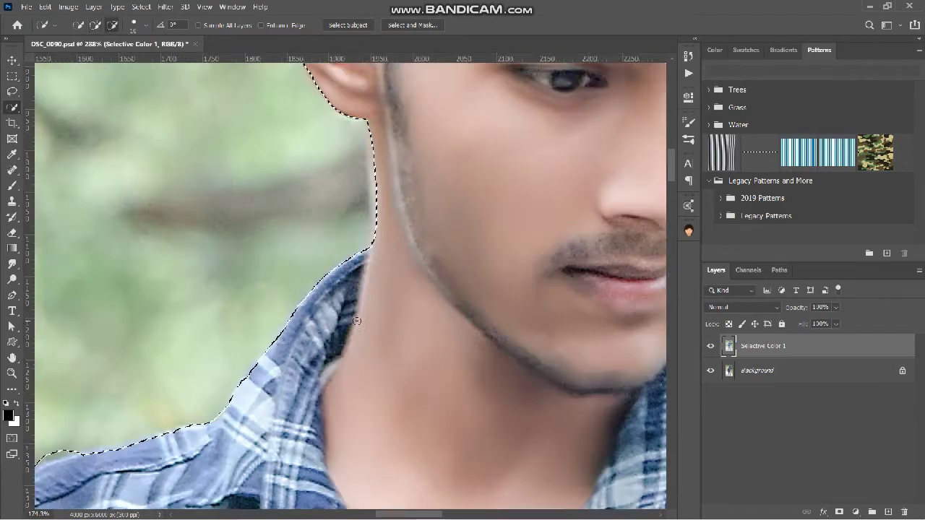
scroll(217, 376, "up", 5)
left_click_drag(430, 172, 388, 176)
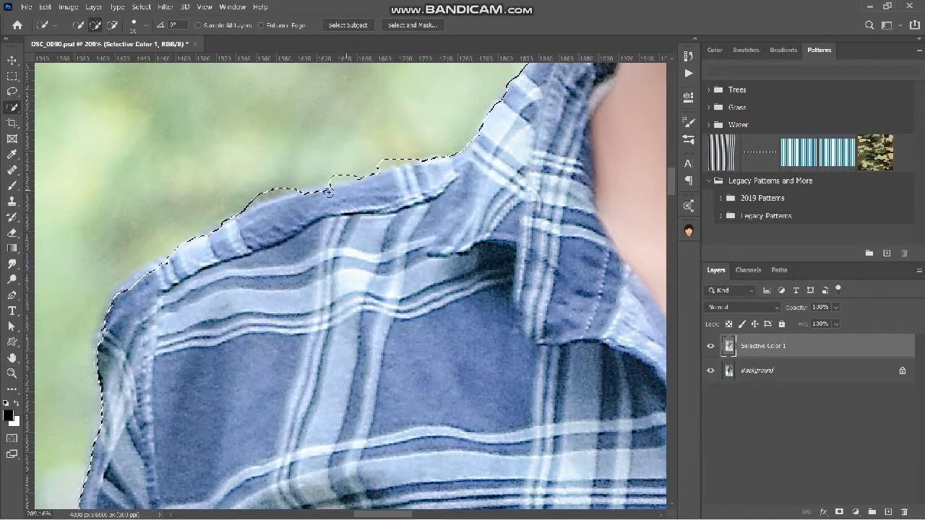
scroll(250, 219, "down", 4)
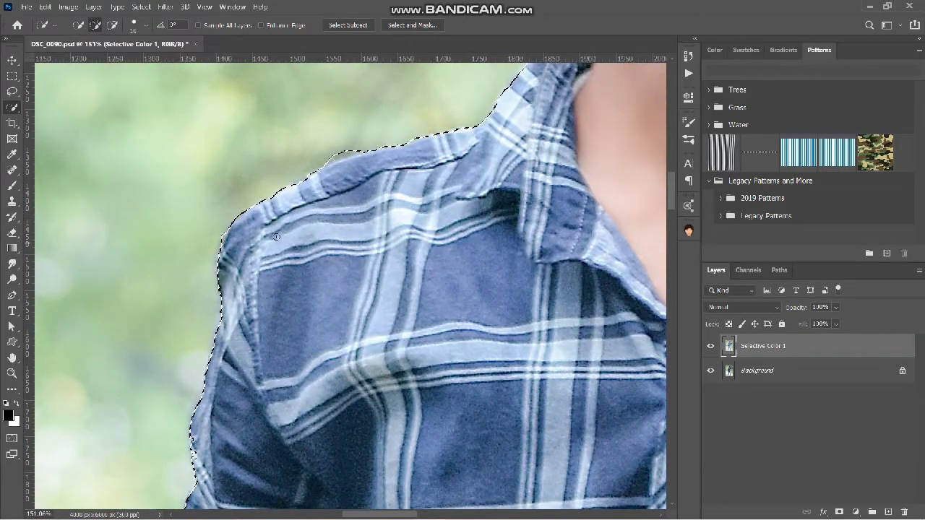
scroll(221, 268, "up", 2)
key("l")
left_click_drag(327, 194, 365, 195)
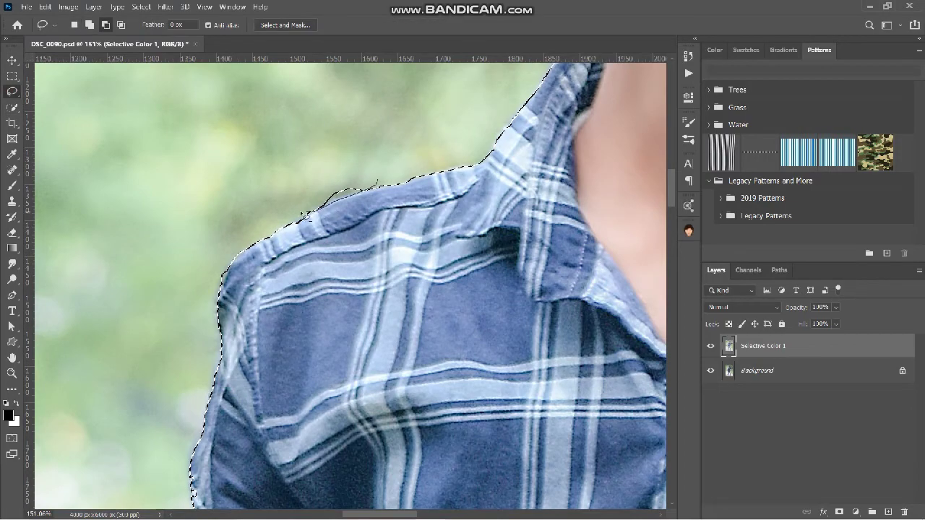
- Refine the selection edge down the outer side of the rolled shirt sleeve with the Quick Selection tool
scroll(383, 189, "down", 7)
scroll(279, 206, "up", 6)
left_click(12, 108)
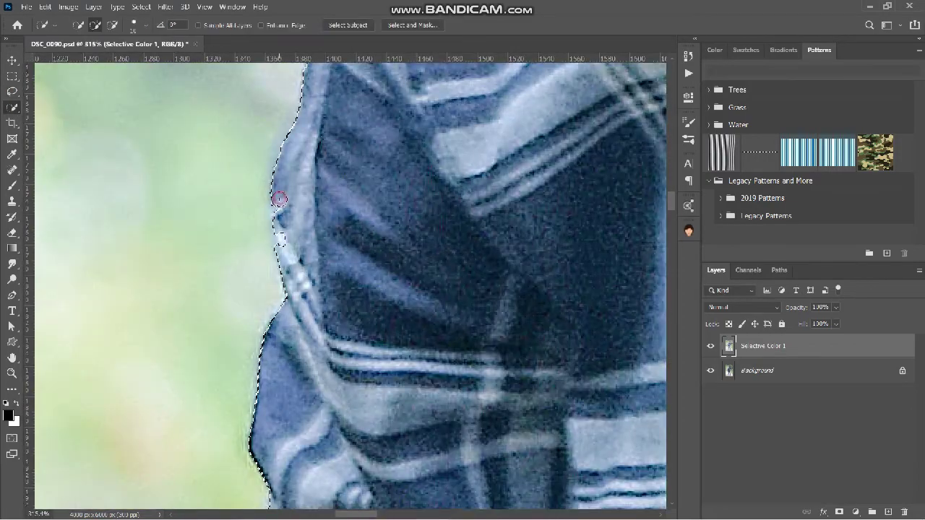
left_click_drag(280, 202, 280, 227)
scroll(280, 227, "down", 10)
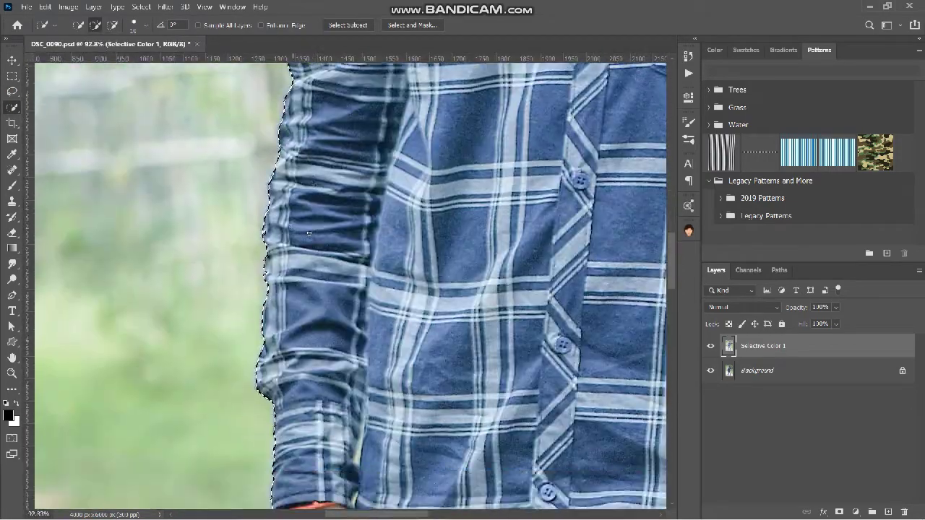
scroll(295, 186, "up", 2)
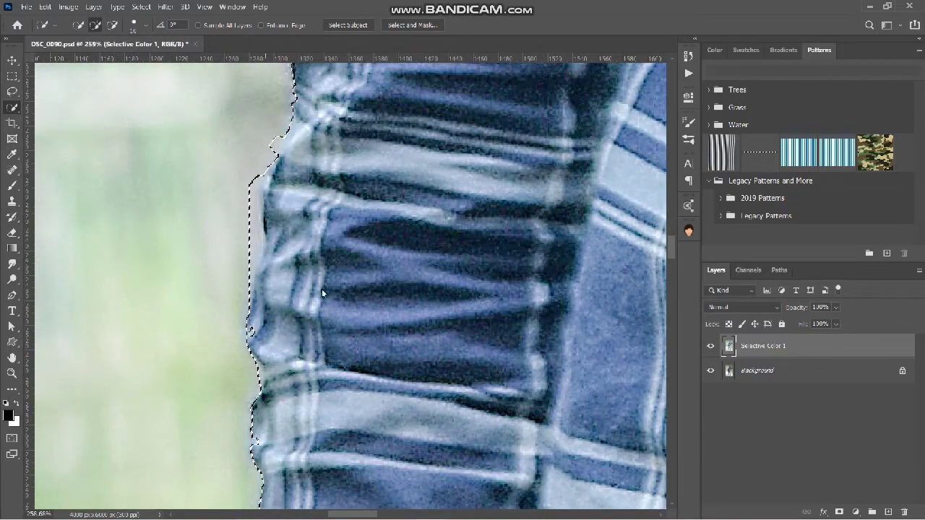
scroll(267, 271, "down", 3)
scroll(256, 322, "down", 10)
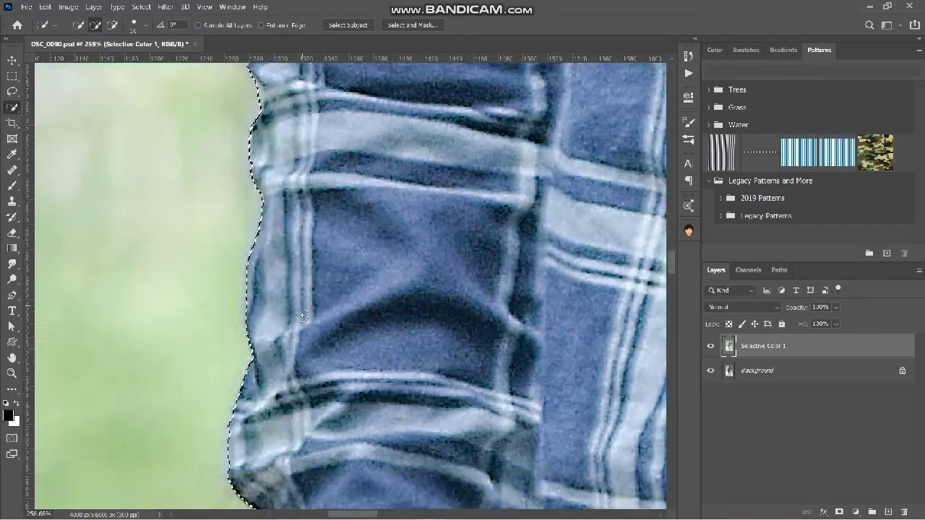
scroll(305, 307, "down", 5)
- Subtract the background gaps between the jeans folds and above the shoelaces on the photo's left leg with the Quick Selection tool
scroll(305, 307, "down", 6)
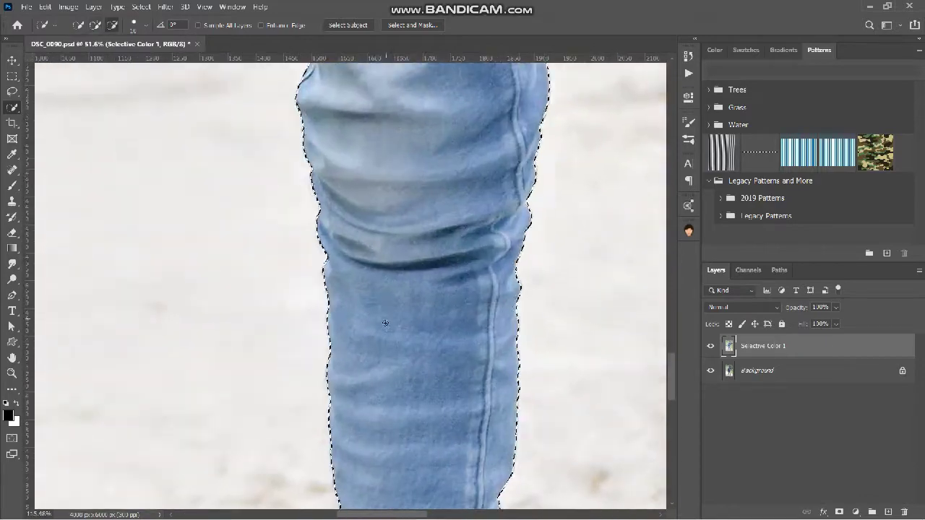
scroll(310, 319, "up", 6)
mouse_move(314, 319)
left_mouse_down()
mouse_move(348, 323)
mouse_move(326, 329)
left_mouse_up()
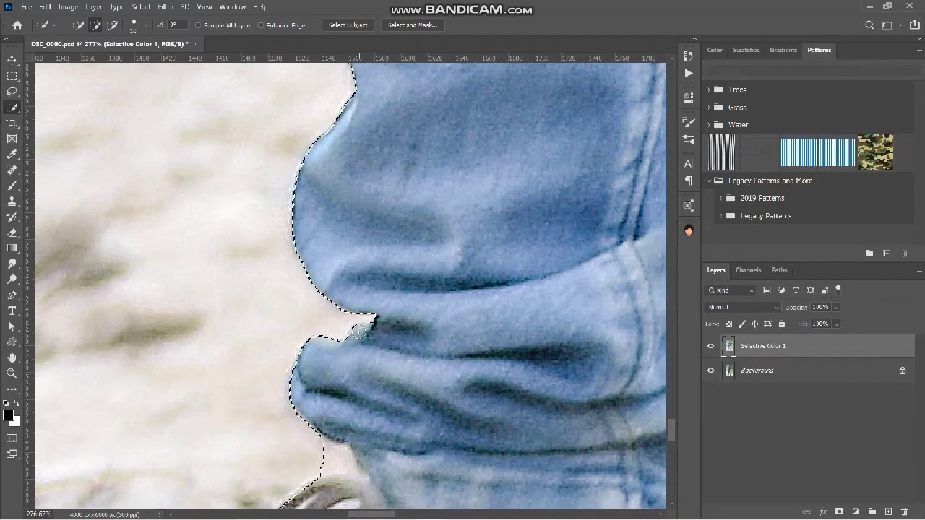
scroll(370, 330, "down", 2)
mouse_move(327, 290)
left_mouse_down()
mouse_move(341, 294)
mouse_move(324, 291)
left_mouse_up()
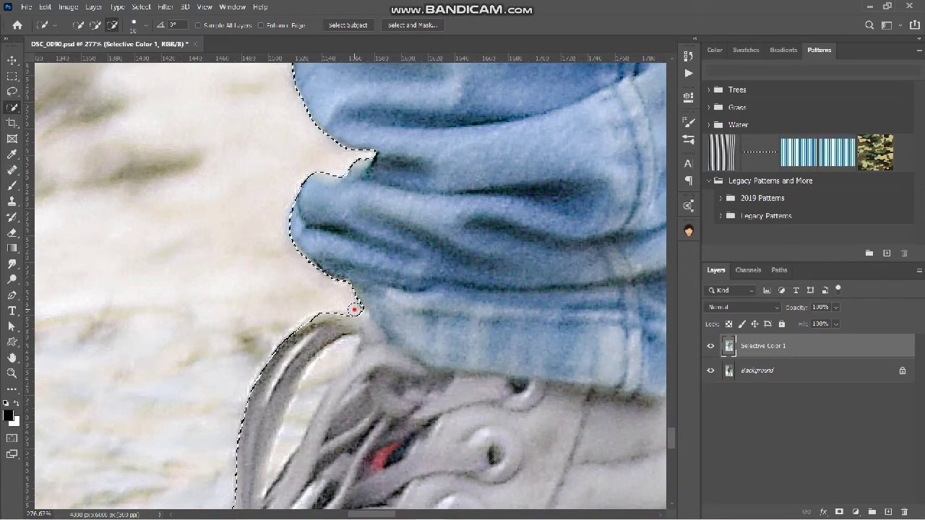
scroll(353, 344, "down", 2)
- Trim the background beside the left shoe's laces and add the protruding lace tip to the selection with the Lasso tool
scroll(354, 338, "down", 8)
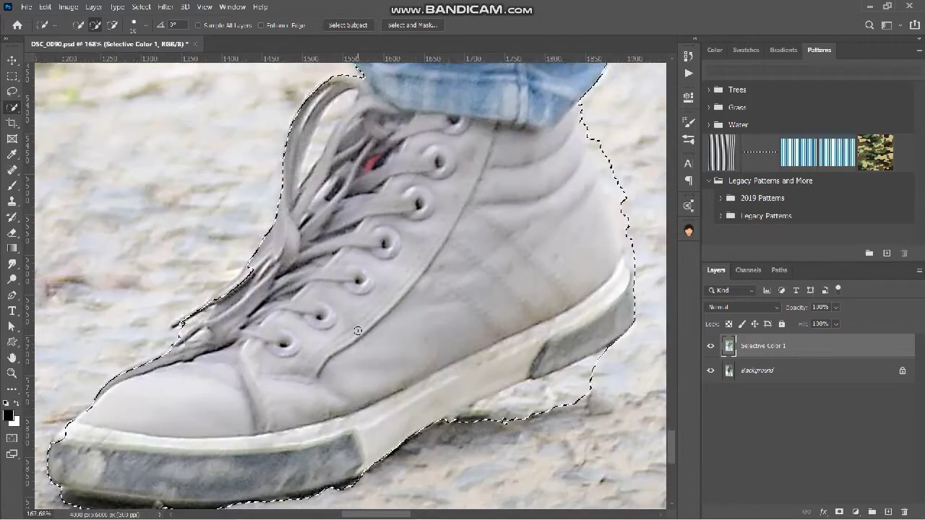
scroll(358, 318, "up", 5)
mouse_move(435, 185)
left_mouse_down()
mouse_move(404, 232)
mouse_move(371, 249)
left_mouse_up()
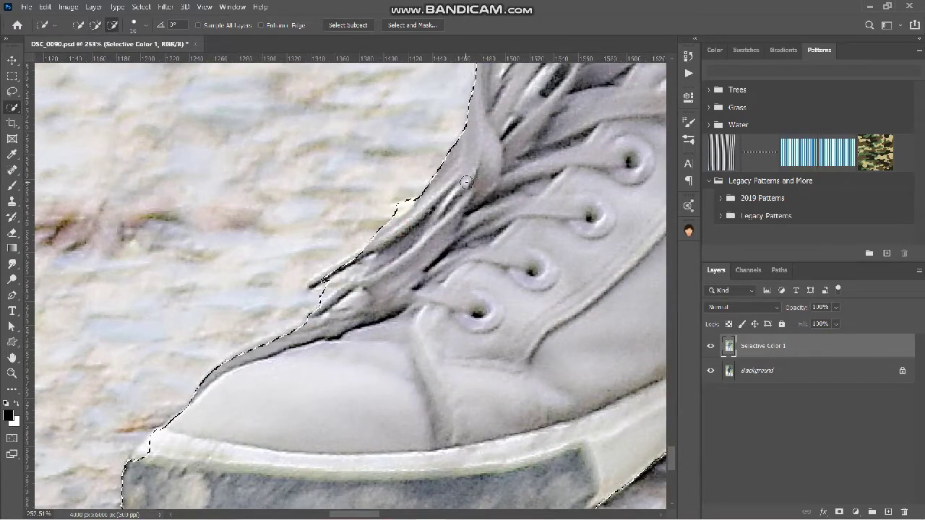
scroll(463, 169, "up", 4)
key("l")
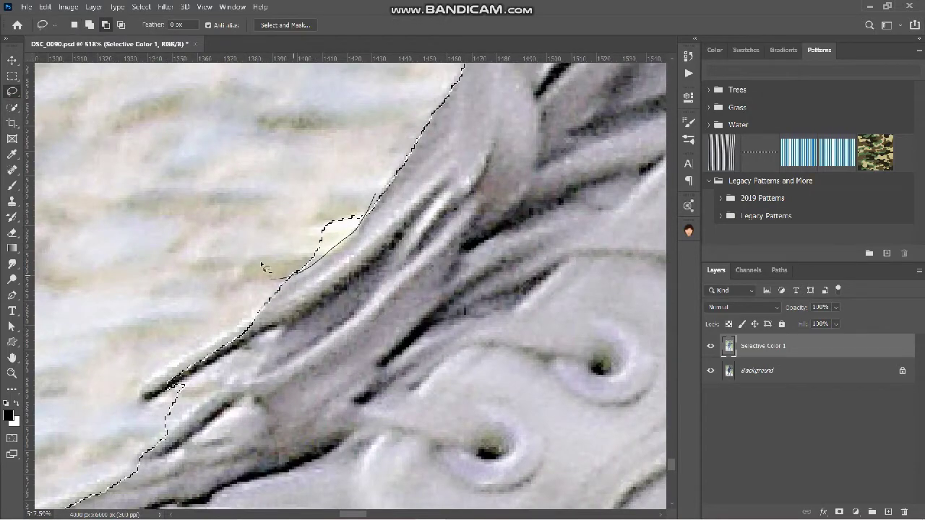
mouse_move(261, 265)
left_mouse_down()
mouse_move(376, 199)
mouse_move(327, 259)
left_mouse_up()
scroll(324, 275, "down", 4)
scroll(278, 306, "up", 4)
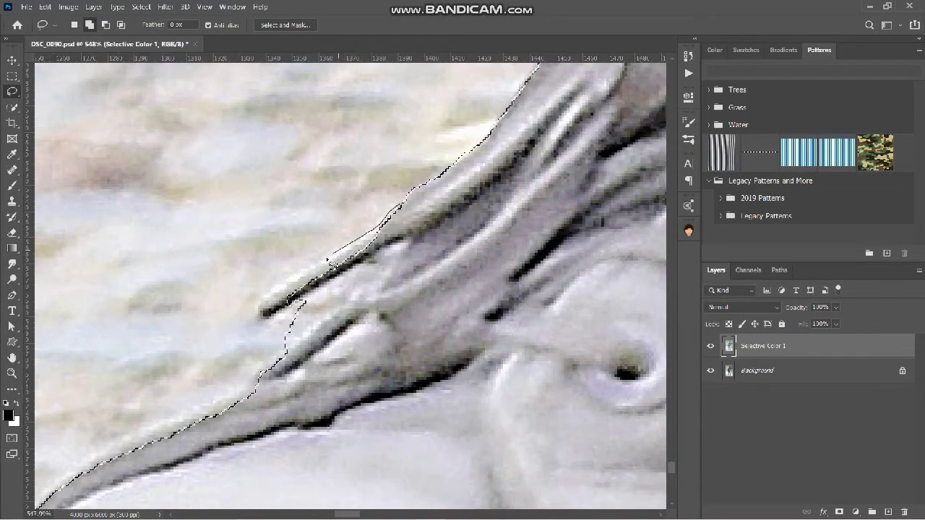
left_click_drag(409, 217, 405, 211)
scroll(369, 260, "down", 2)
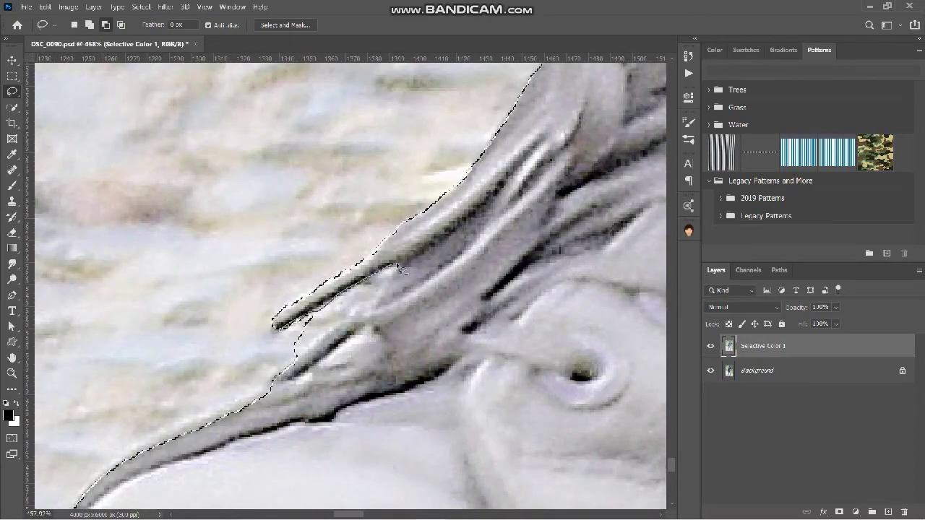
left_click_drag(279, 331, 279, 331)
scroll(351, 318, "down", 5)
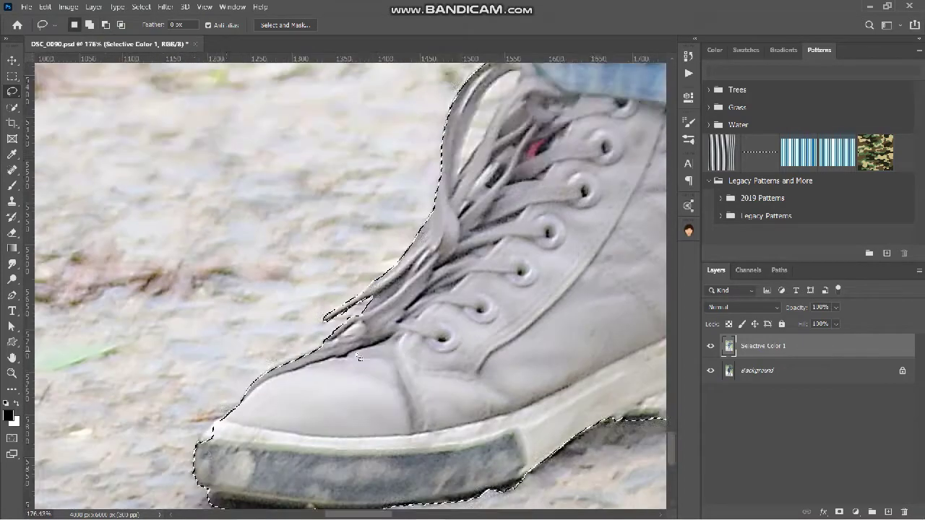
- Clean up the selection around the left shoe's toe, subtracting the ground shadow beneath the front sole with the Lasso tool
scroll(211, 470, "up", 5)
mouse_move(262, 267)
left_mouse_down()
mouse_move(195, 323)
mouse_move(237, 386)
mouse_move(263, 267)
left_mouse_up()
scroll(341, 336, "down", 3)
scroll(347, 341, "down", 7)
scroll(558, 341, "up", 4)
scroll(348, 358, "down", 2)
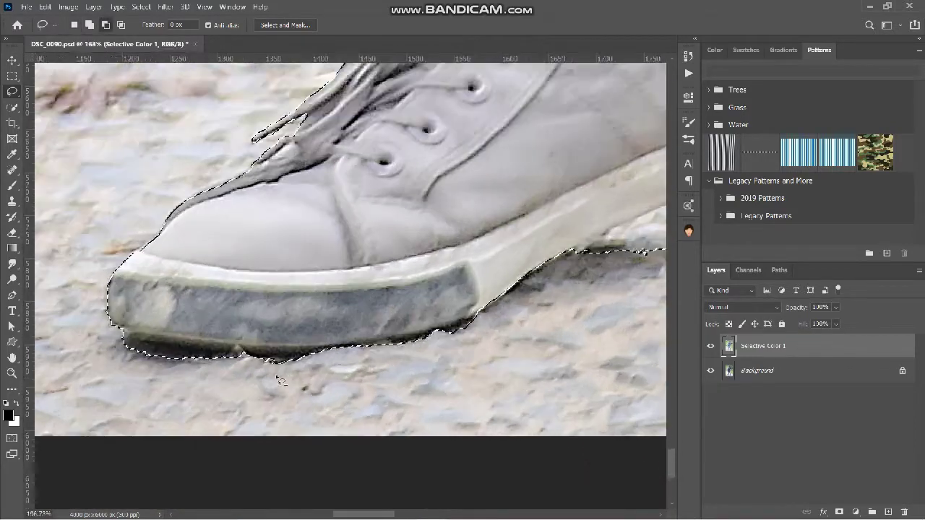
scroll(281, 381, "up", 2)
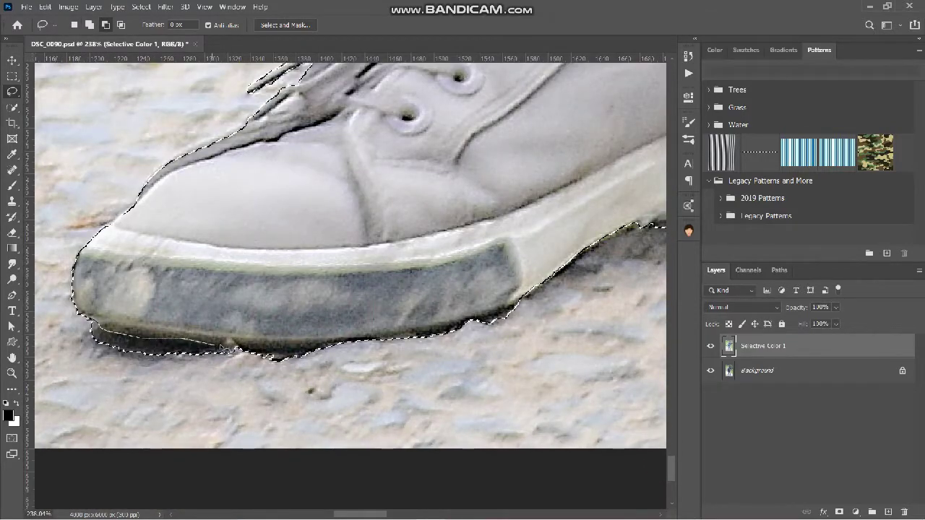
mouse_move(342, 350)
left_mouse_down()
mouse_move(86, 327)
mouse_move(367, 346)
left_mouse_up()
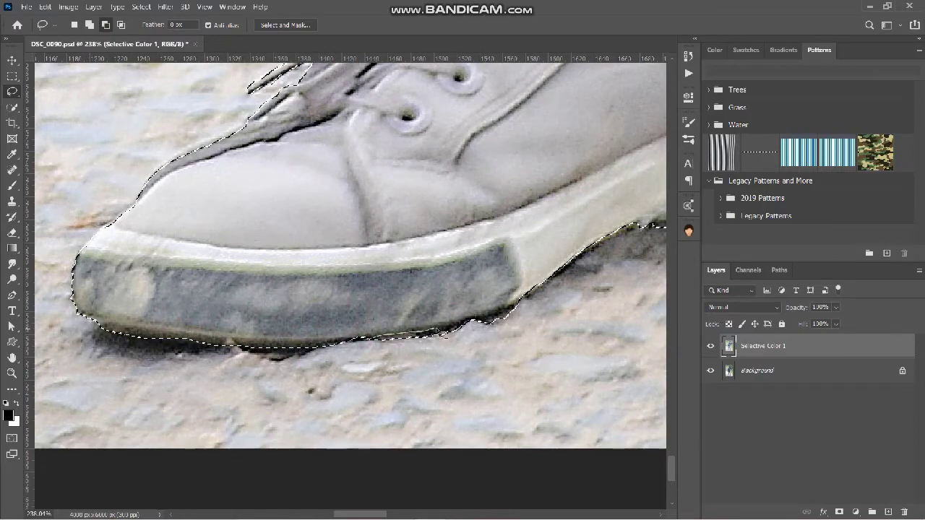
- Subtract the ground under the left shoe's heel and the background strip behind its ankle with the Lasso tool
scroll(373, 345, "down", 3)
scroll(446, 274, "up", 3)
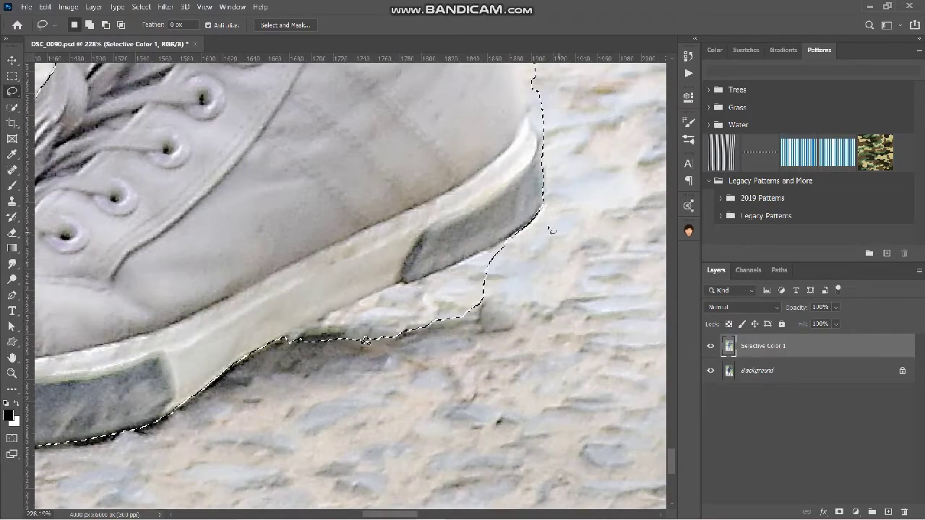
mouse_move(440, 271)
left_mouse_down()
mouse_move(280, 338)
mouse_move(479, 400)
mouse_move(536, 239)
left_mouse_up()
scroll(504, 330, "down", 3)
scroll(254, 145, "up", 3)
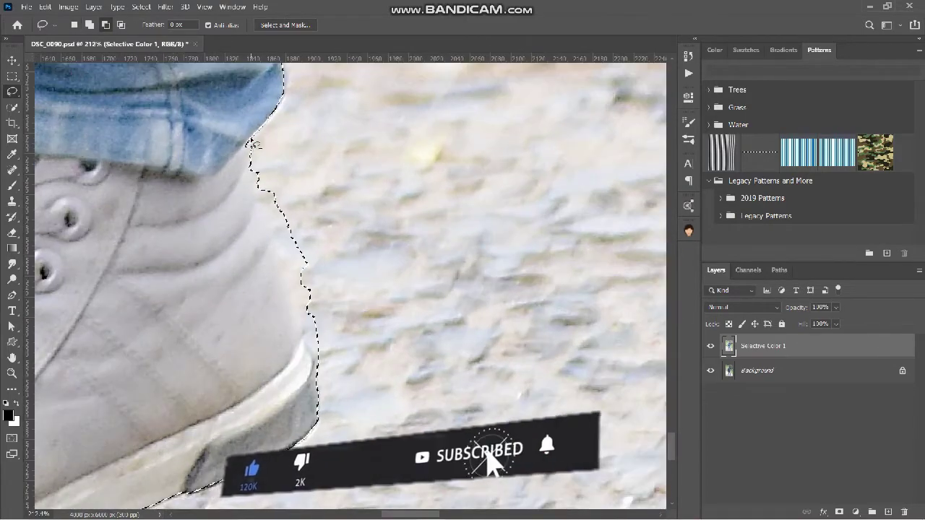
mouse_move(249, 146)
left_mouse_down()
mouse_move(247, 181)
mouse_move(278, 252)
left_mouse_up()
mouse_move(298, 320)
left_mouse_down()
mouse_move(318, 371)
mouse_move(412, 323)
mouse_move(253, 148)
left_mouse_up()
- Add the pointed tip and missing fold edge at the back of the left jeans cuff to the selection with the Lasso tool
scroll(388, 215, "up", 3)
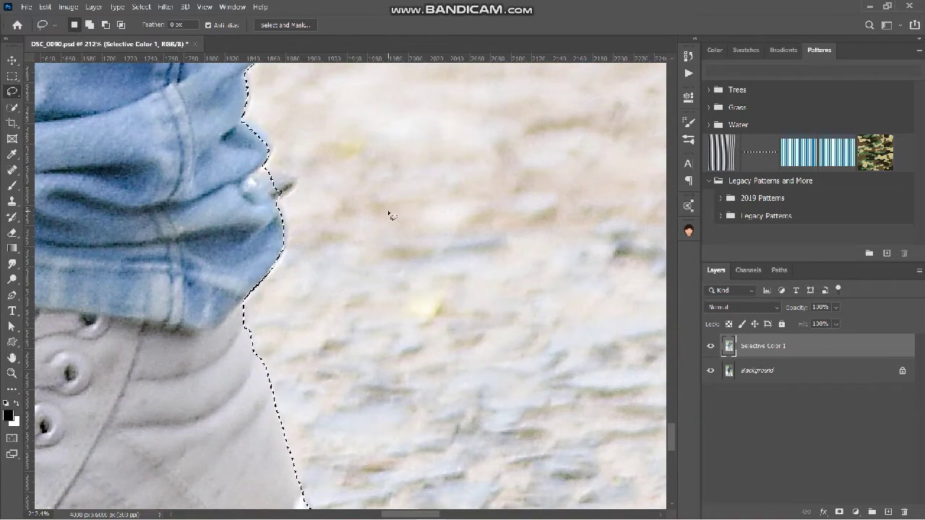
scroll(389, 216, "up", 2)
key("shift")
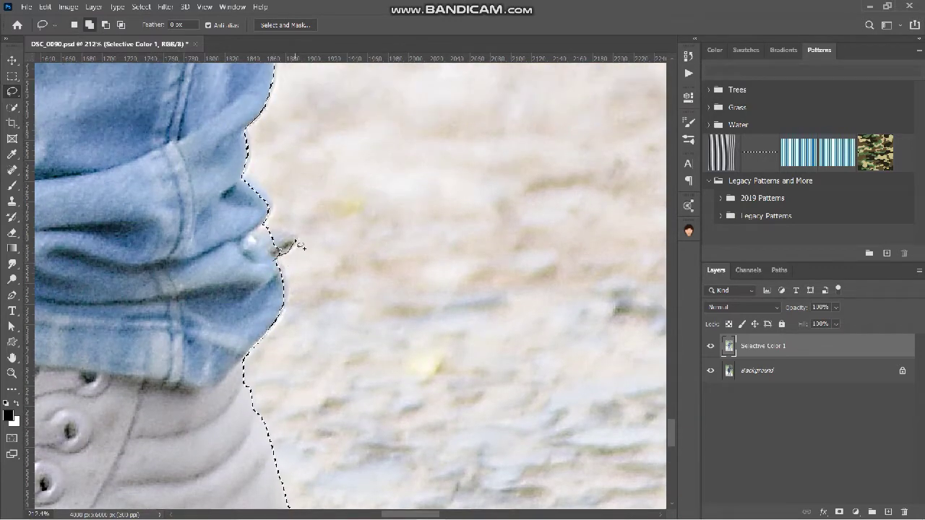
left_click_drag(252, 238, 253, 239)
scroll(253, 242, "up", 2)
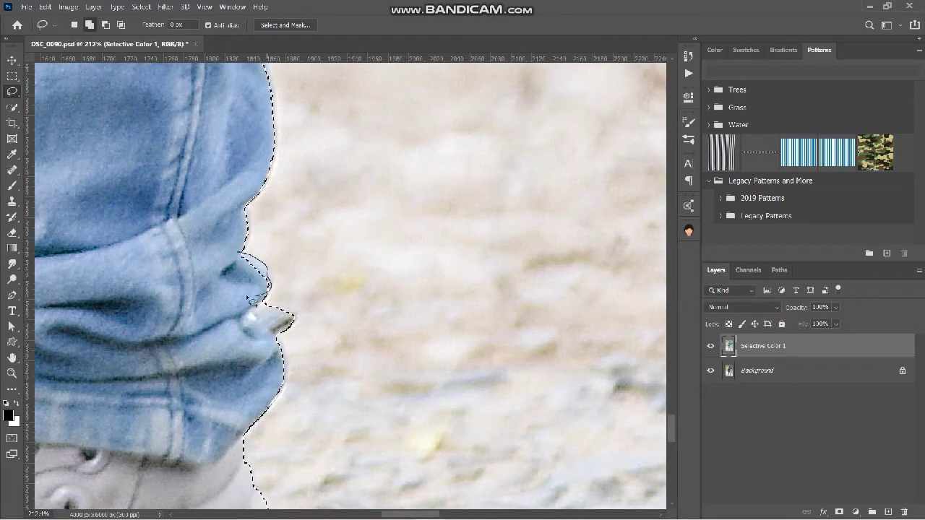
left_click_drag(251, 300, 240, 255)
- Subtract the background notch at the inner knee fold of the photo's right leg with the Quick Selection tool
scroll(309, 260, "up", 5)
scroll(309, 260, "down", 8)
scroll(374, 209, "up", 6)
scroll(373, 210, "up", 4)
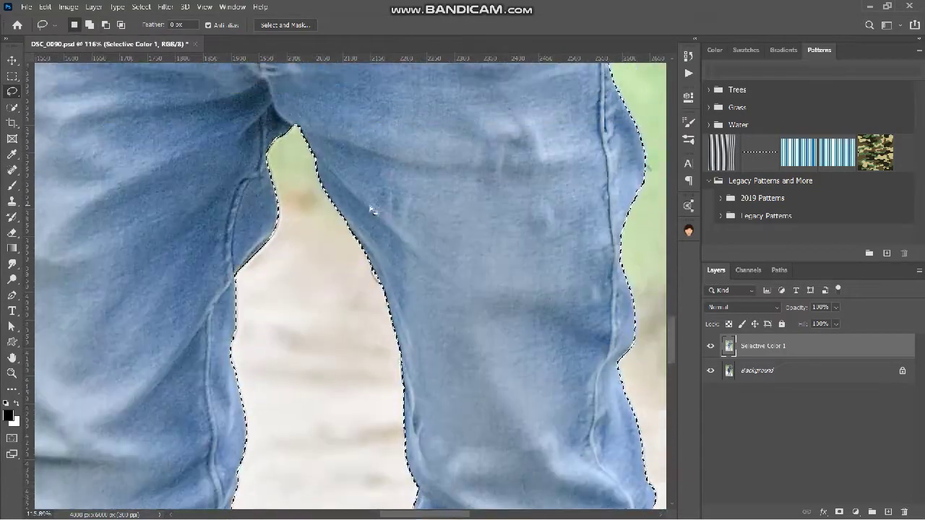
scroll(371, 210, "up", 3)
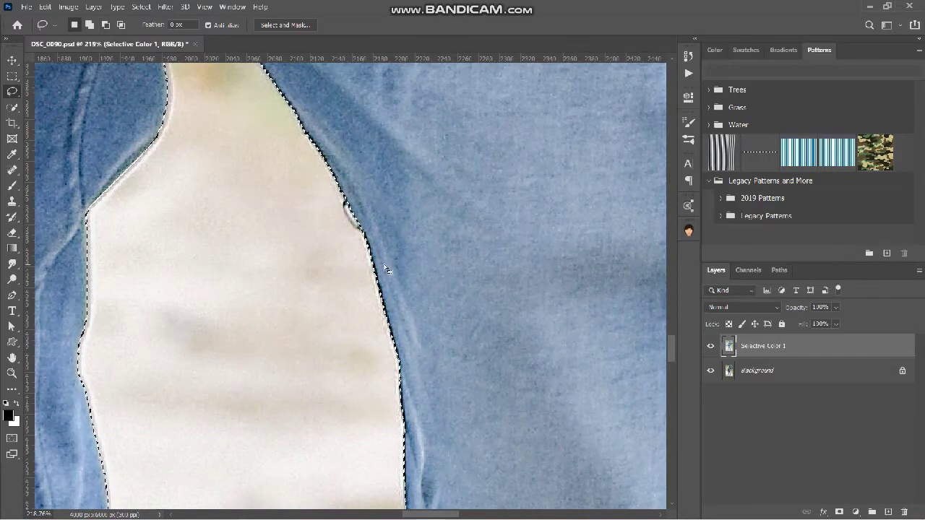
scroll(382, 266, "down", 3)
scroll(427, 311, "up", 3)
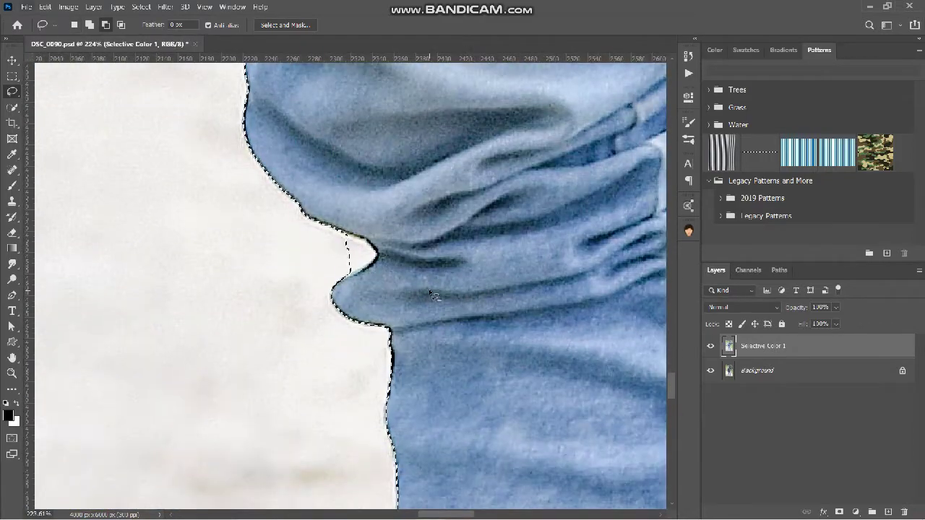
key("w")
left_click_drag(351, 249, 347, 270)
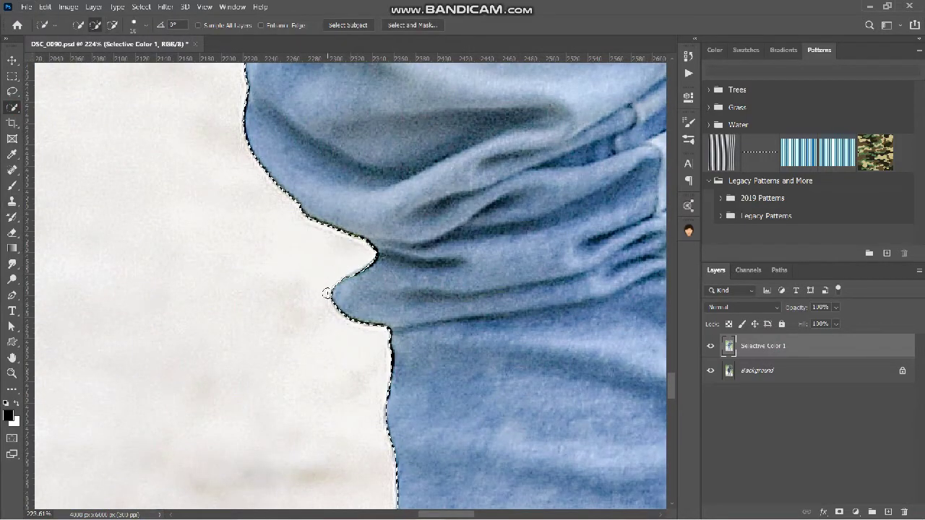
- Refine the selection at the right leg's lower jeans folds, subtracting the background gap above the cuff with the Quick Selection tool
scroll(328, 293, "down", 9)
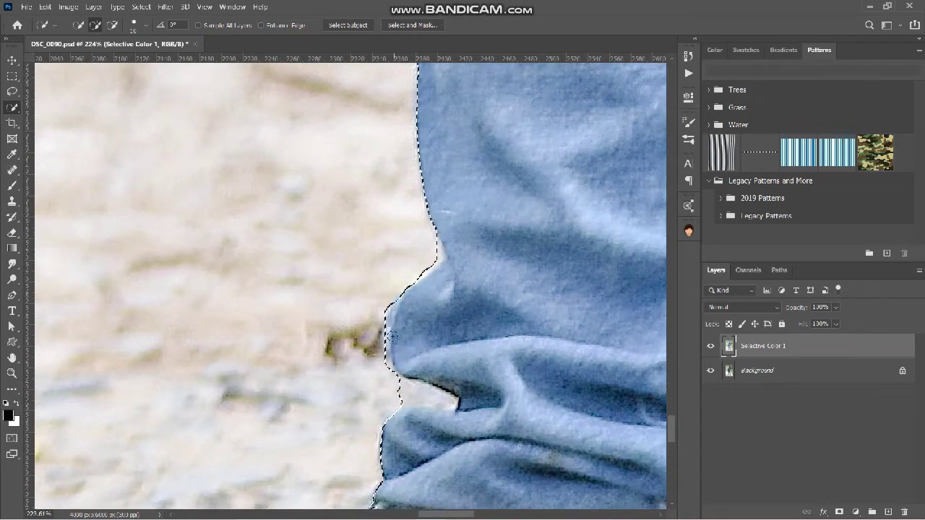
scroll(391, 336, "down", 1)
left_click_drag(390, 337, 454, 353)
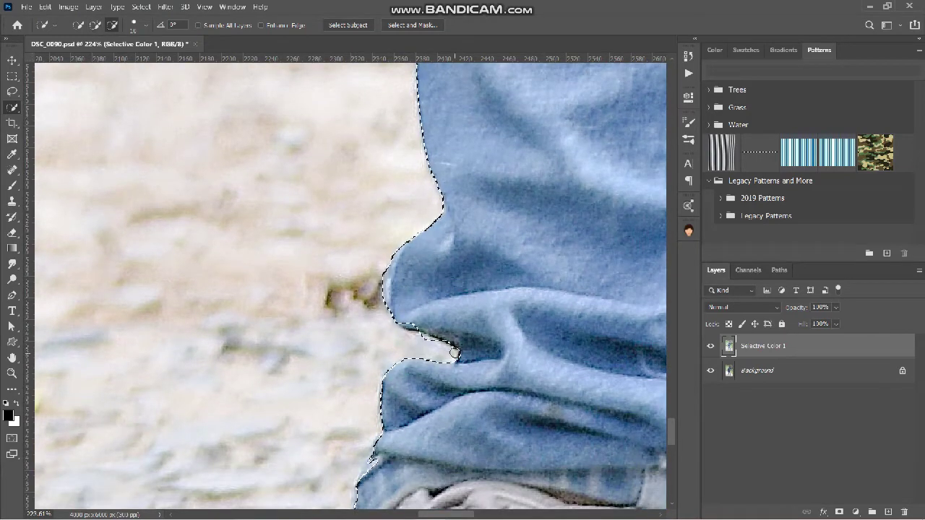
scroll(454, 353, "down", 1)
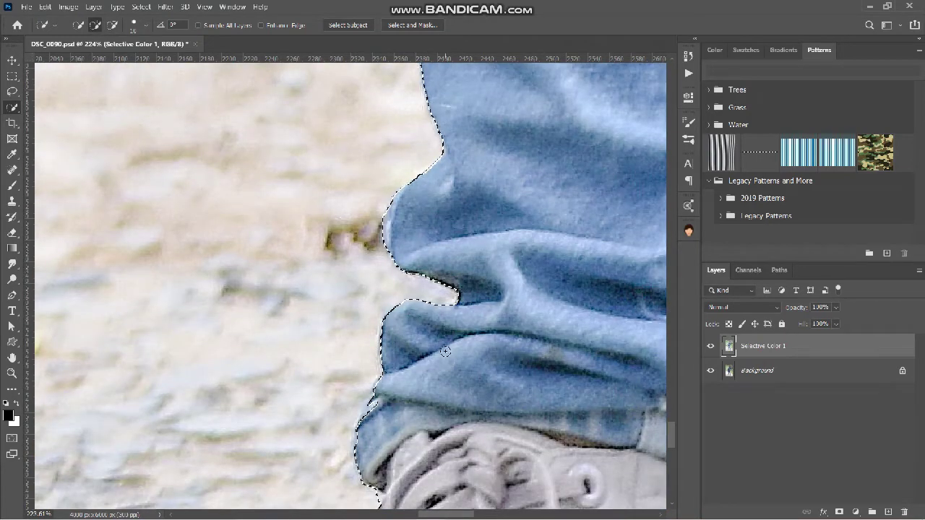
- Add the missing toe cap edge of the shoe on the photo's right to the selection with the Quick Selection tool
scroll(446, 351, "down", 1)
scroll(375, 343, "down", 1)
key("alt")
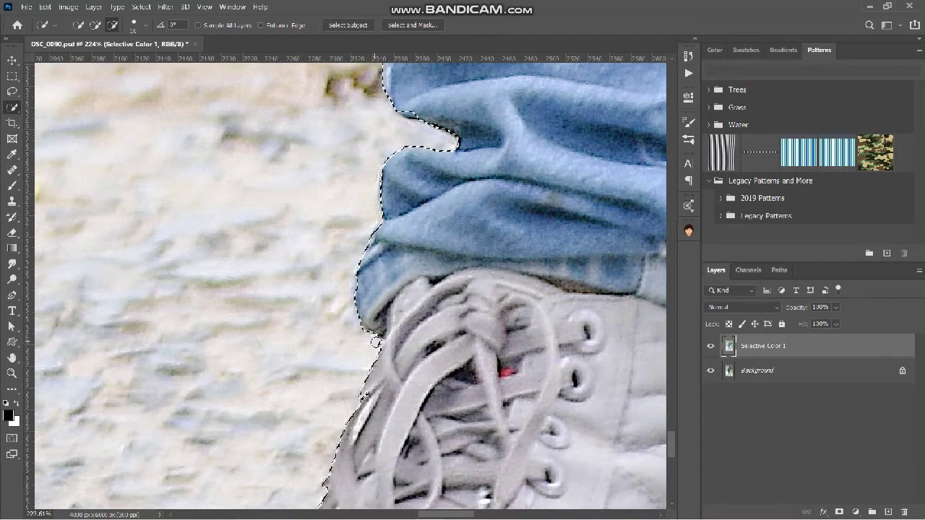
scroll(375, 343, "down", 2)
scroll(324, 369, "down", 1)
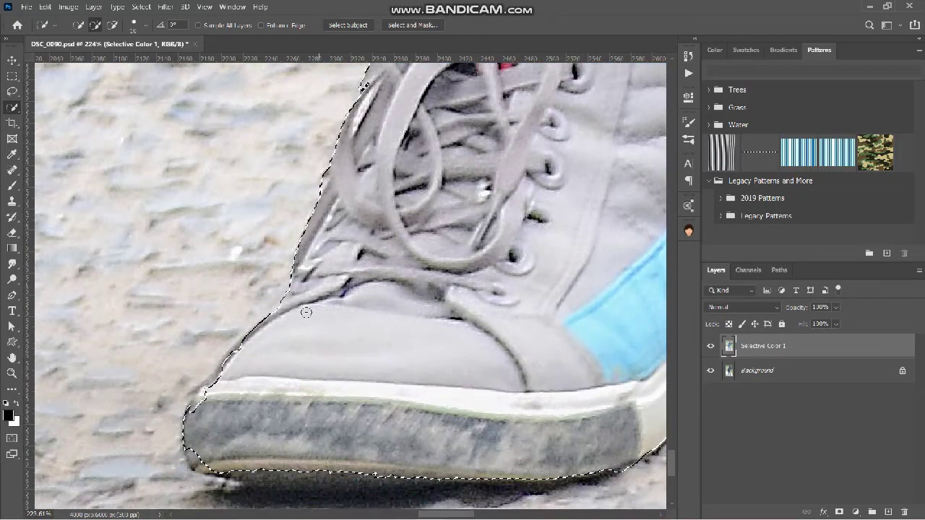
mouse_move(306, 312)
left_mouse_down()
mouse_move(271, 311)
mouse_move(209, 394)
mouse_move(222, 407)
left_mouse_up()
scroll(219, 397, "down", 2)
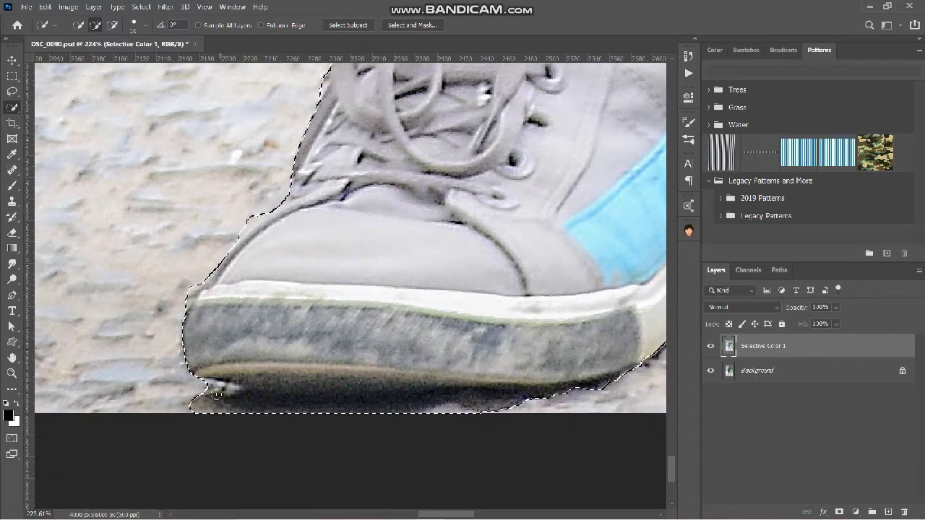
- Subtract the ground shadow beneath the front of the shoe's sole from the selection with the Lasso tool
key("l")
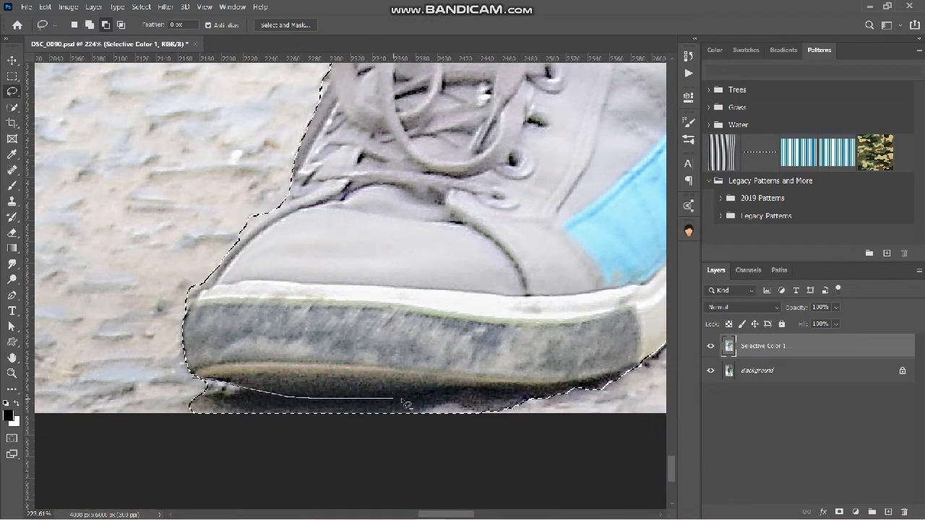
left_click_drag(137, 383, 205, 378)
scroll(205, 376, "down", 4)
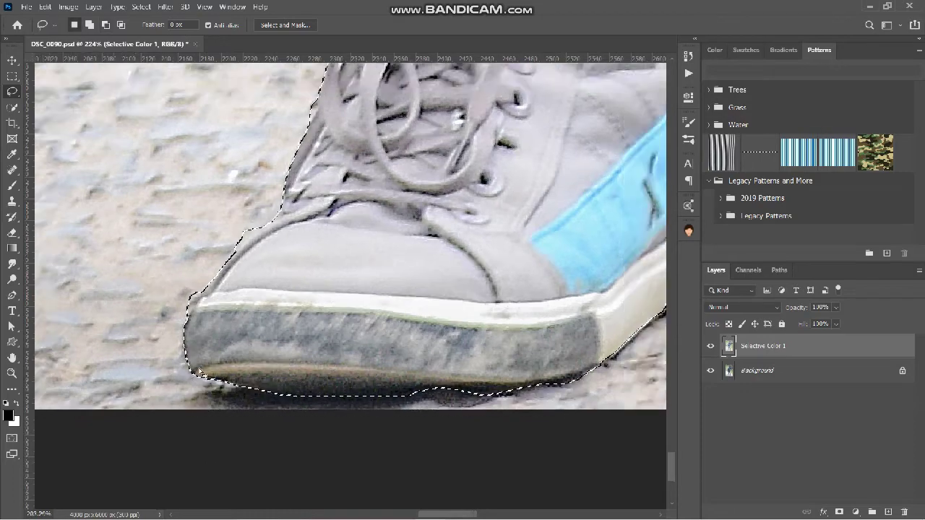
- Add the same shoe's missing heel and subtract the background strip behind its ankle with the Lasso tool
scroll(431, 297, "up", 4)
scroll(432, 284, "up", 2)
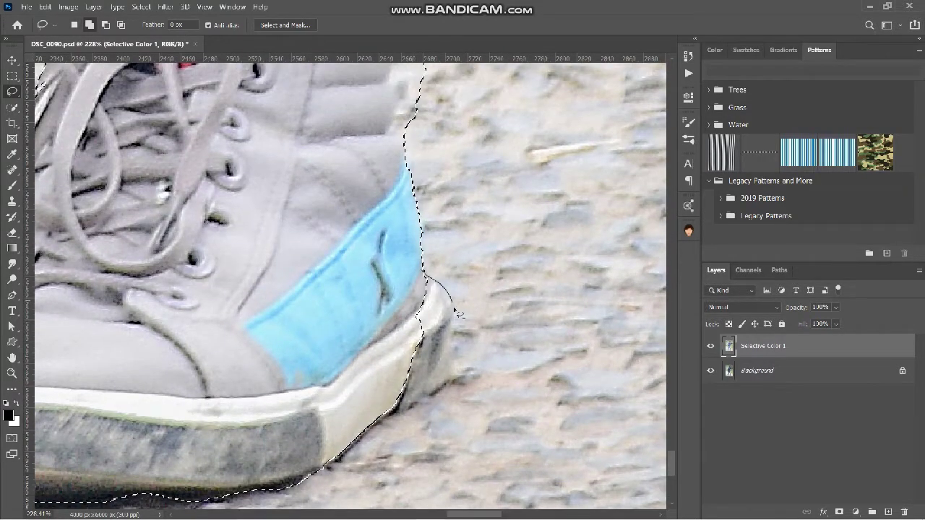
left_click_drag(364, 342, 365, 339)
scroll(419, 253, "up", 5)
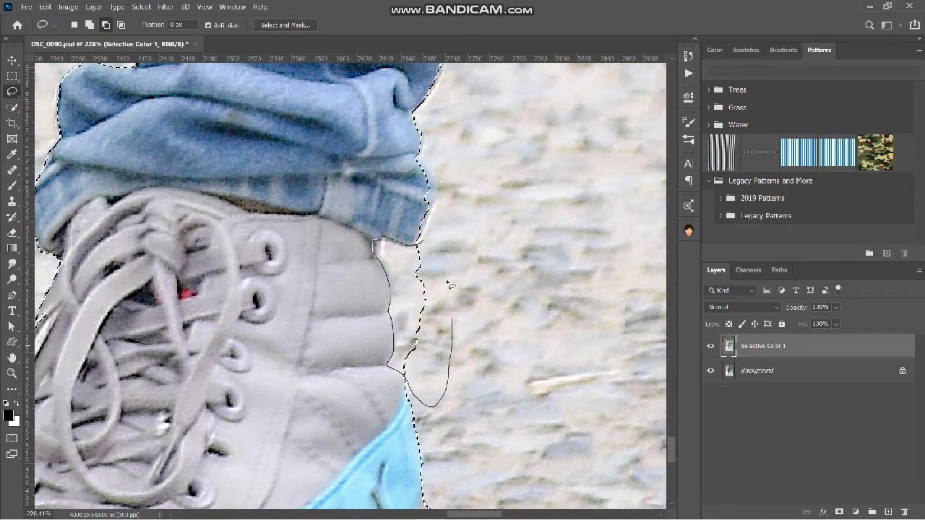
left_click_drag(447, 281, 423, 241)
- Examine the selection edge along the pocketed hand, the shirt sleeve and the shoulder on the photo's right
scroll(457, 371, "down", 5)
scroll(513, 353, "up", 10)
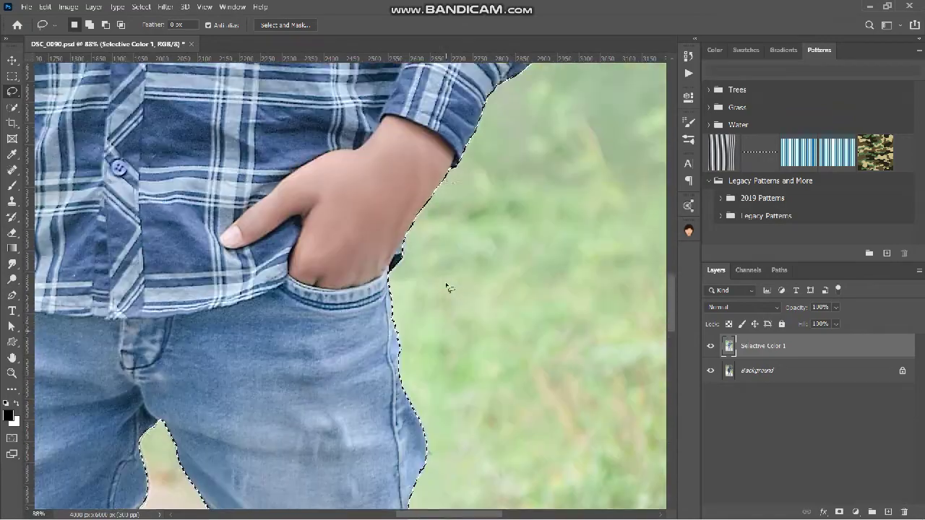
scroll(446, 287, "down", 3)
scroll(434, 289, "up", 7)
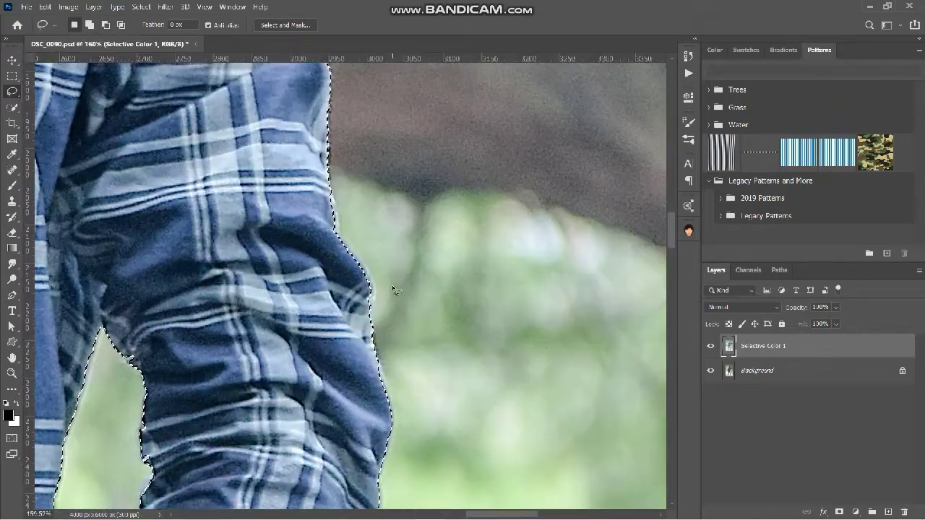
scroll(396, 290, "down", 1)
key("w")
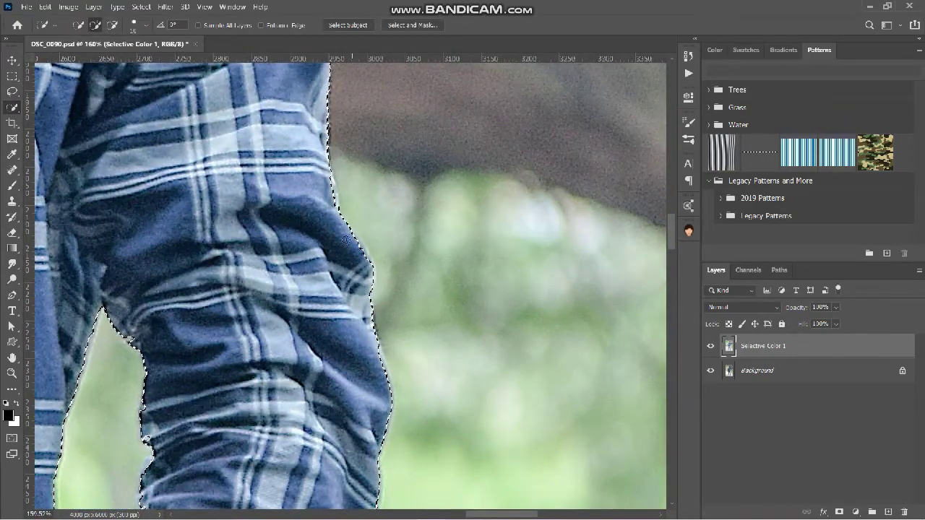
scroll(340, 246, "up", 5)
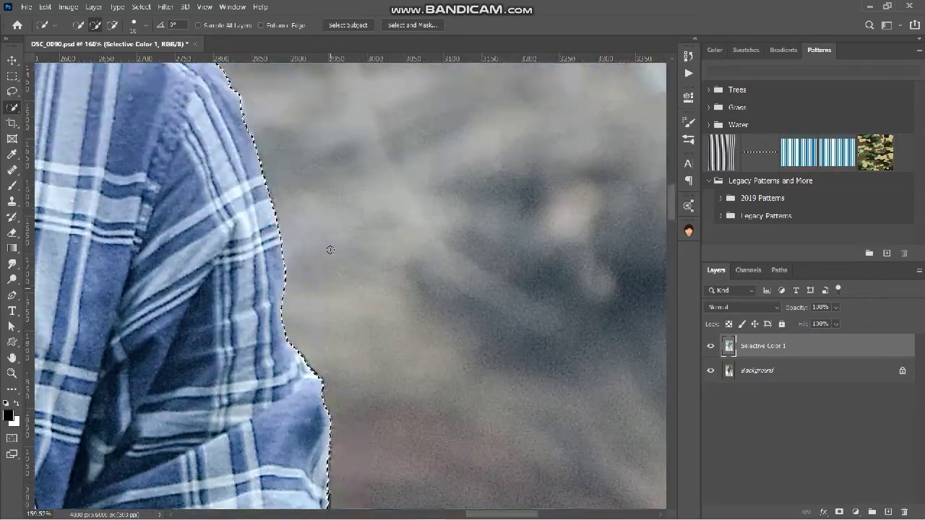
scroll(331, 250, "up", 4)
scroll(253, 196, "up", 1)
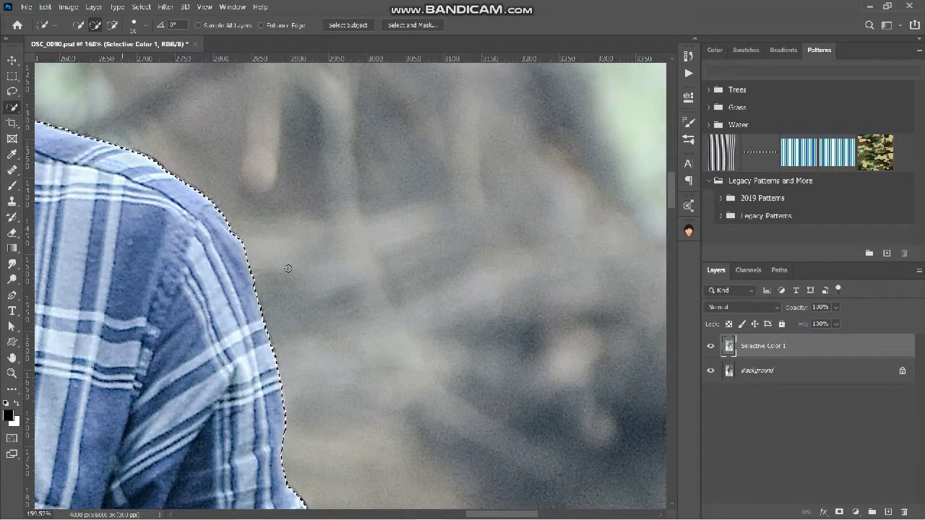
scroll(288, 269, "down", 6)
scroll(141, 186, "up", 7)
- Extend the selection over the outer eyebrow tip at the face's edge with the Quick Selection tool
mouse_move(232, 230)
left_mouse_down()
mouse_move(244, 267)
mouse_move(289, 290)
mouse_move(222, 252)
mouse_move(228, 269)
mouse_move(287, 302)
left_mouse_up()
scroll(276, 255, "down", 5)
scroll(318, 196, "up", 5)
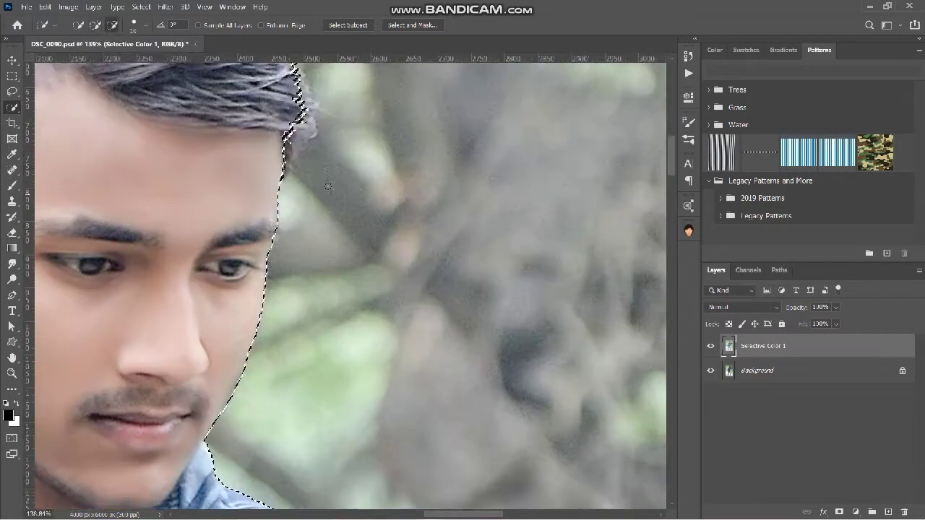
scroll(326, 191, "up", 1)
scroll(296, 271, "up", 4)
left_click_drag(273, 264, 269, 276)
- Subtract the background patch beside the eyebrow and tidy the selection edge at the outer eye with the Lasso tool
key("l")
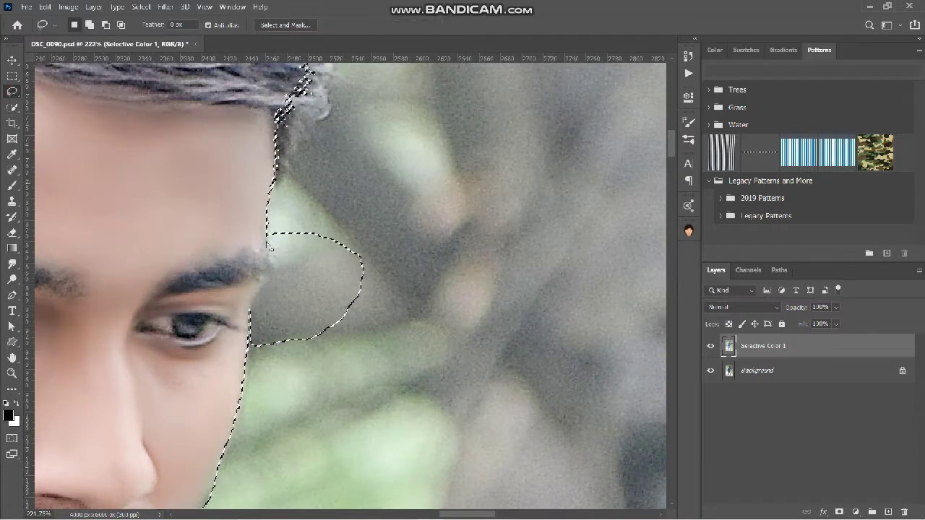
left_click_drag(273, 220, 269, 237)
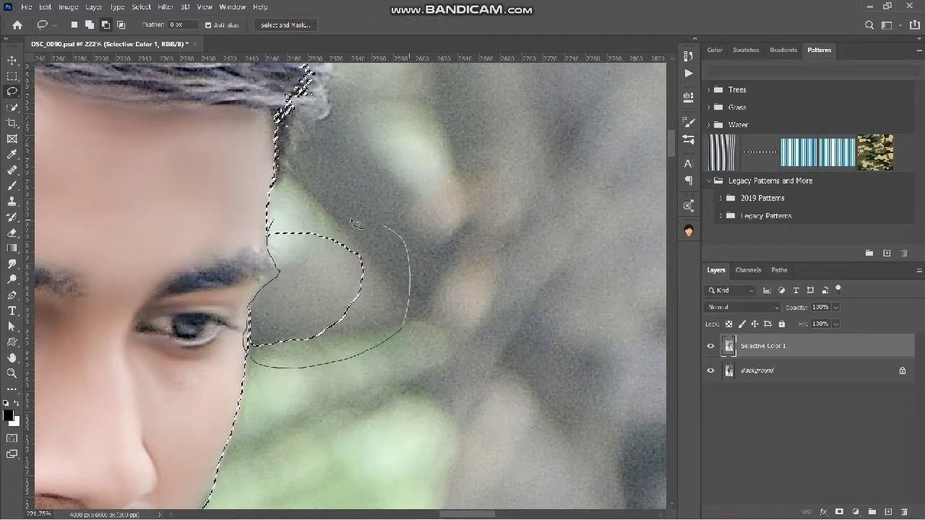
left_click_drag(356, 224, 340, 225)
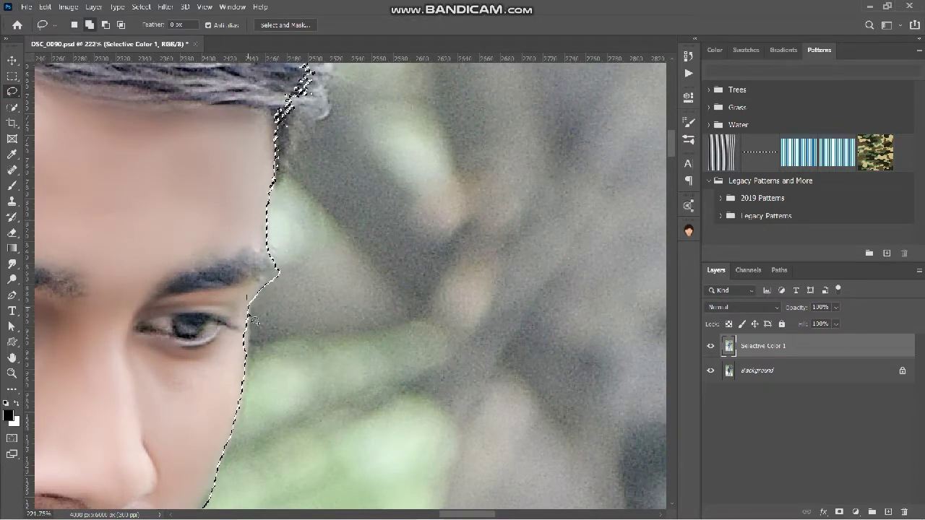
left_click_drag(250, 301, 249, 297)
- Add the missing hair edge above the forehead and temple to the selection with the Quick Selection tool
scroll(306, 310, "up", 5)
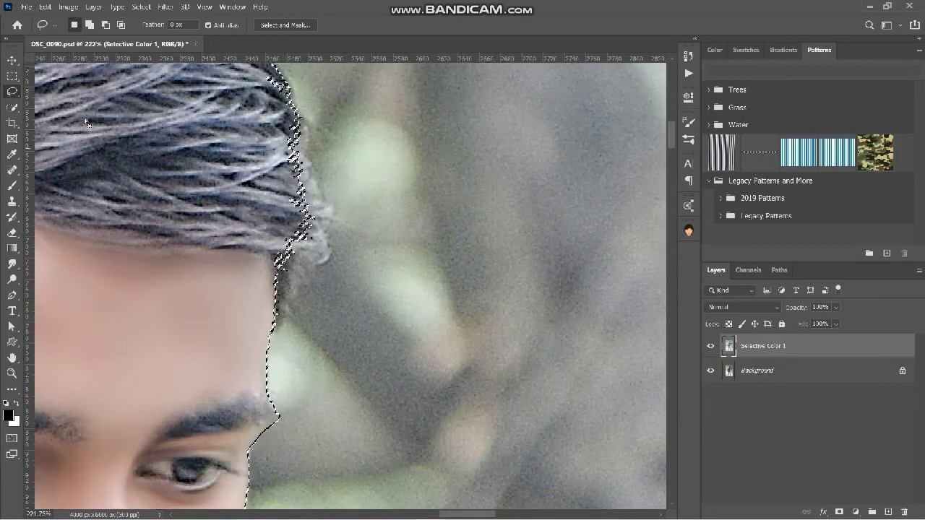
key("w")
mouse_move(291, 146)
left_mouse_down()
mouse_move(313, 227)
mouse_move(285, 276)
mouse_move(280, 307)
left_mouse_up()
scroll(311, 255, "down", 5)
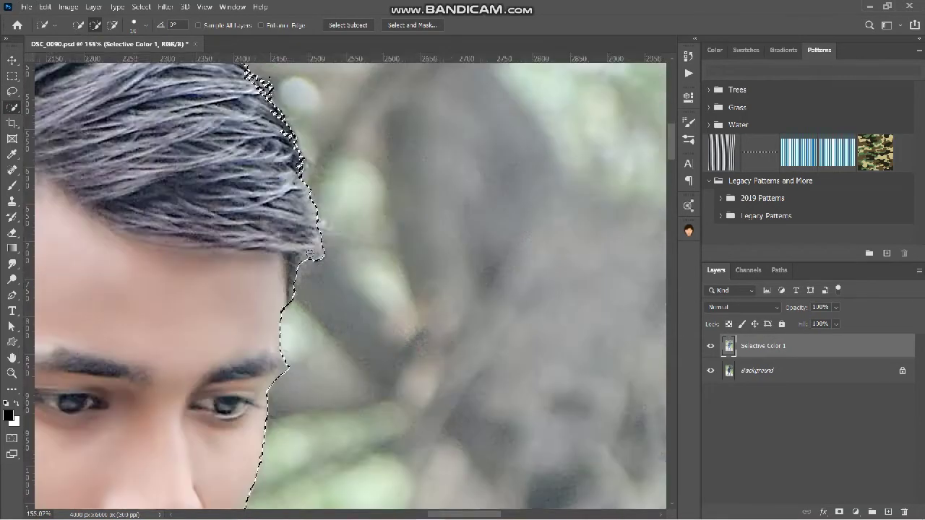
scroll(311, 255, "down", 4)
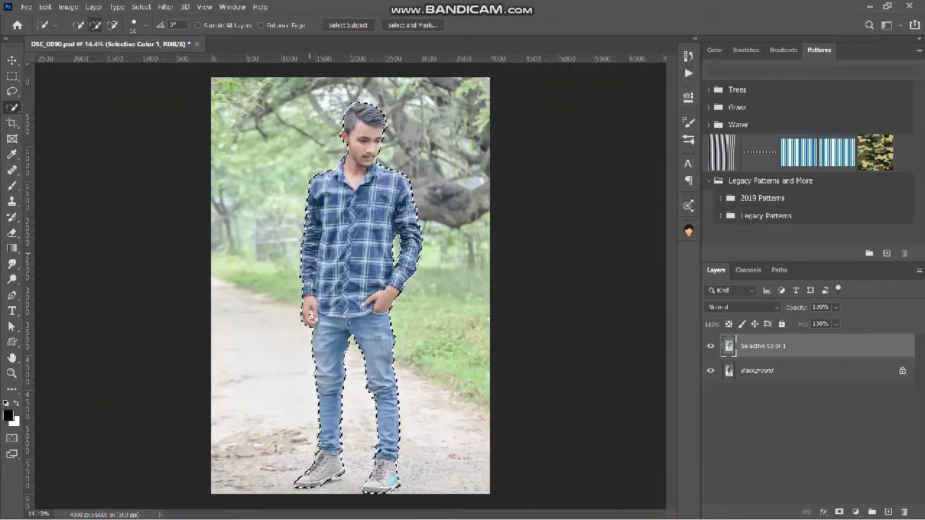
scroll(303, 409, "up", 3)
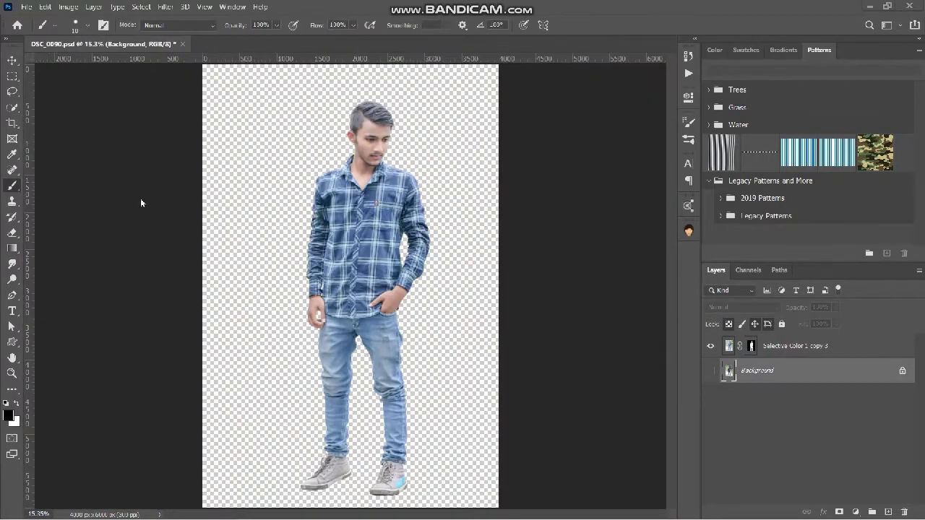
- Place the night city street image as an embedded background behind the man's cutout
left_click(28, 8)
left_click(119, 235)
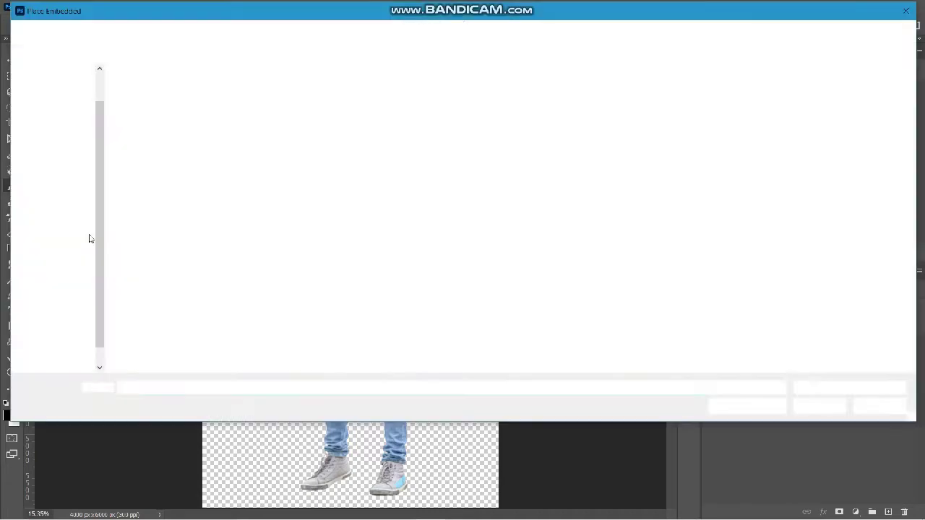
left_click(132, 154)
left_click(819, 406)
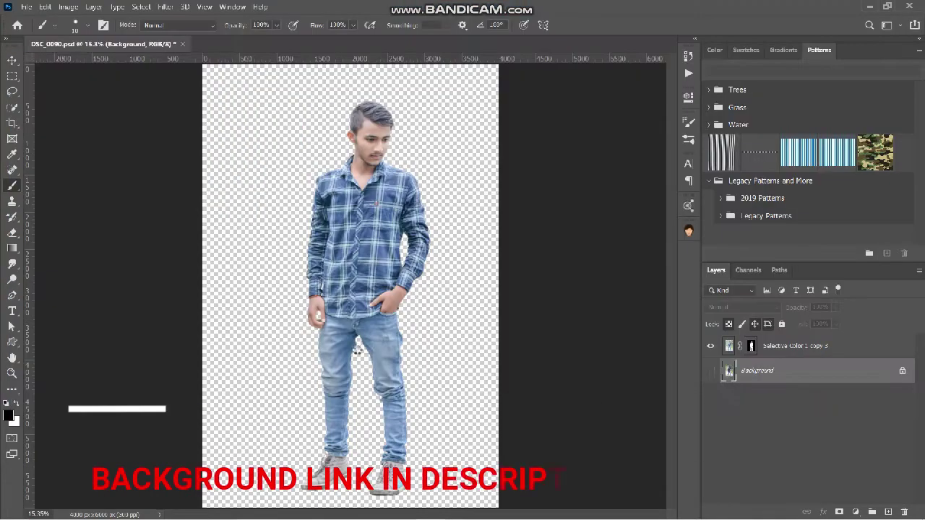
scroll(378, 373, "down", 5)
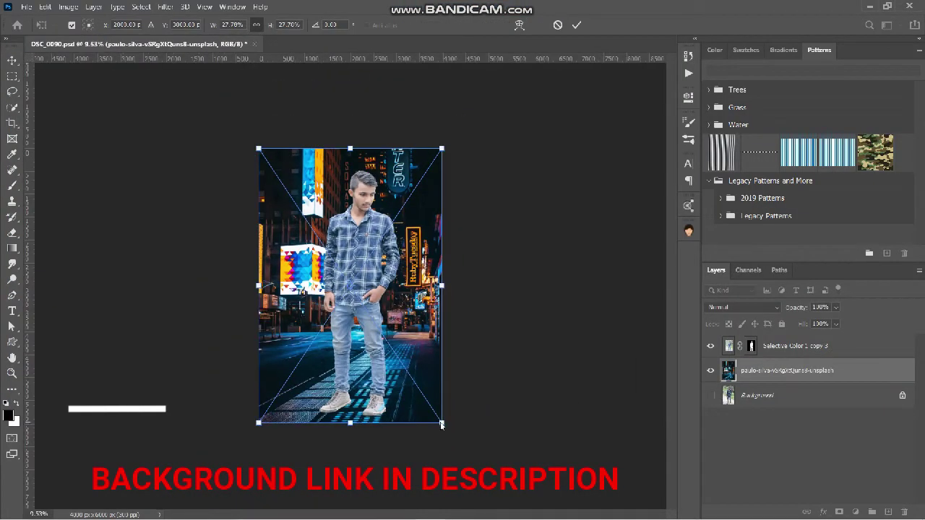
- Scale the placed city background to about 38.19% and shift it upward behind the man
left_click_drag(442, 424, 465, 456)
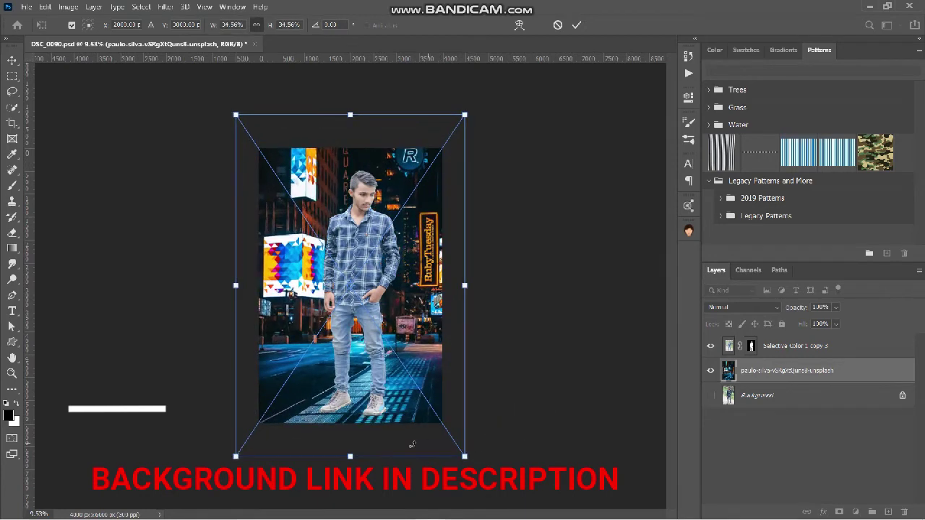
left_click_drag(409, 442, 485, 436)
mouse_move(403, 434)
left_mouse_down()
mouse_move(388, 429)
mouse_move(397, 428)
left_mouse_up()
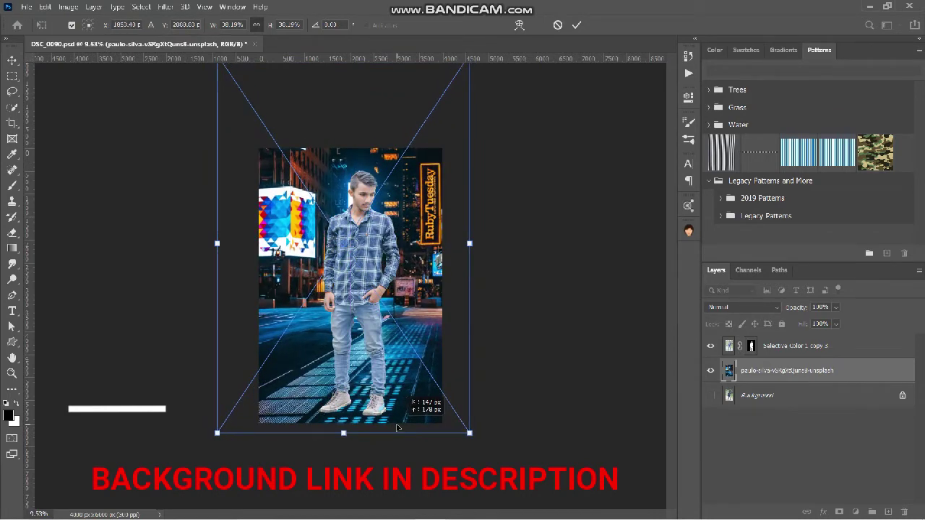
left_click(576, 24)
key("b")
- Save the document with the new city background in place
scroll(389, 287, "down", 2)
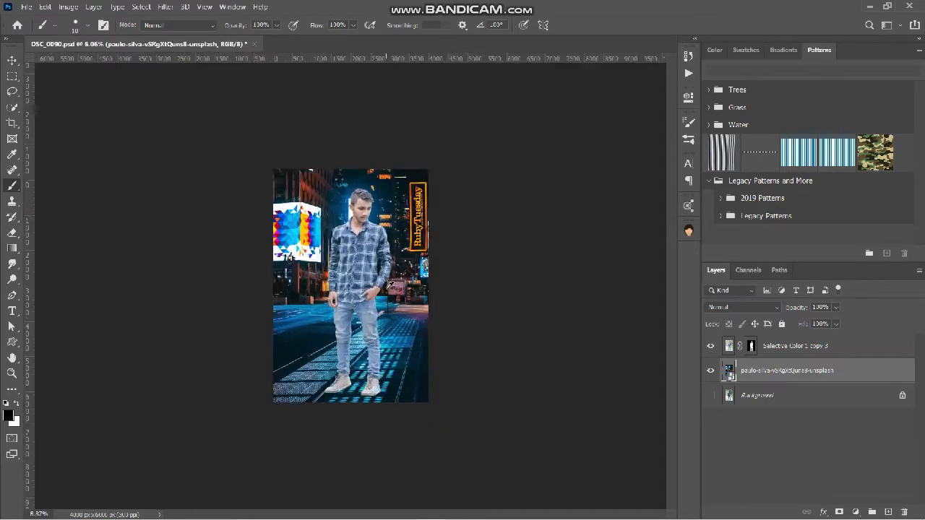
scroll(389, 286, "up", 3)
scroll(389, 286, "down", 2)
scroll(390, 287, "up", 1)
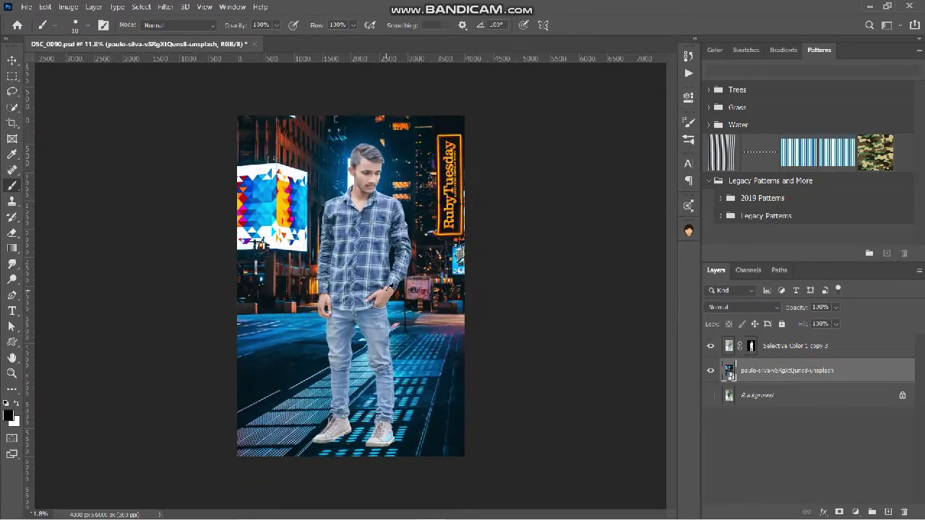
scroll(388, 288, "down", 2)
scroll(388, 289, "up", 2)
scroll(386, 292, "down", 1)
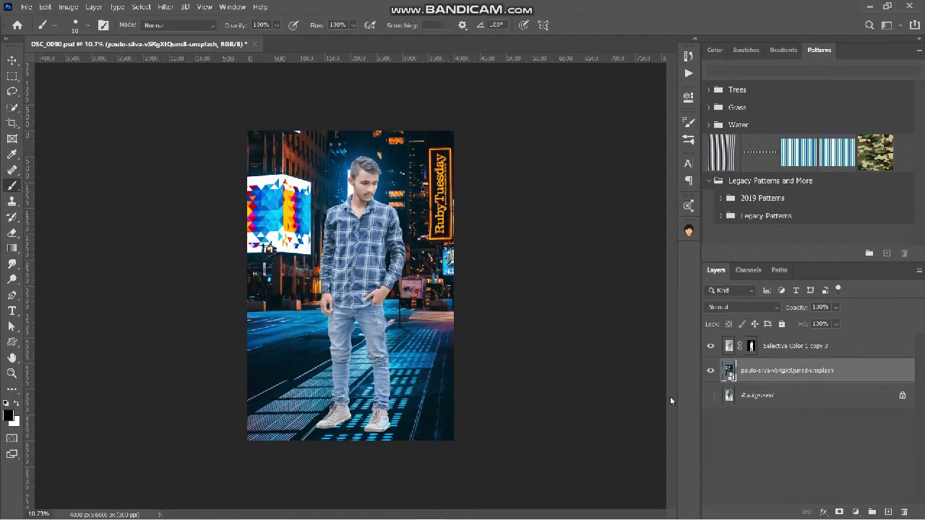
key("ctrl+s")
- Compare the composite with and without the masked cutout layer Selective Color 1 copy 3
left_click(806, 345)
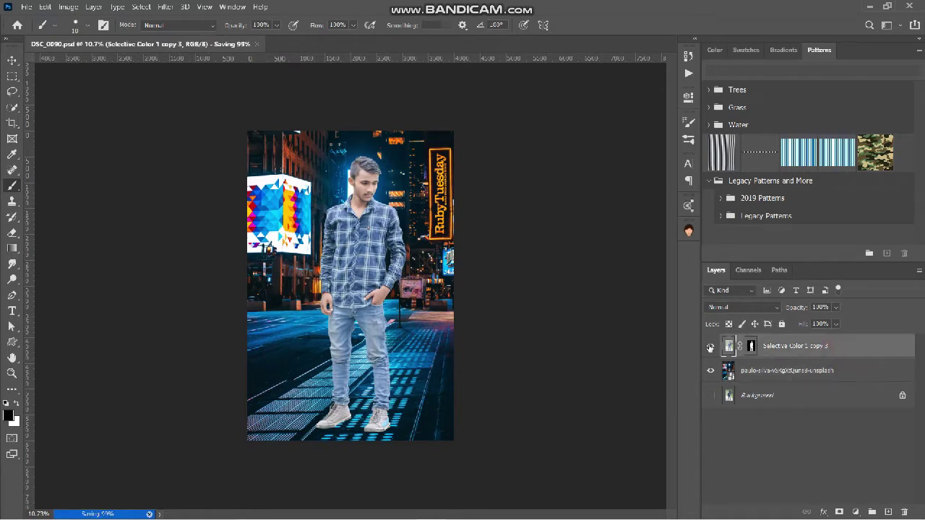
left_click(711, 347)
left_click(711, 346)
left_click(711, 347)
left_click(710, 346)
left_click(710, 347)
left_click(710, 348)
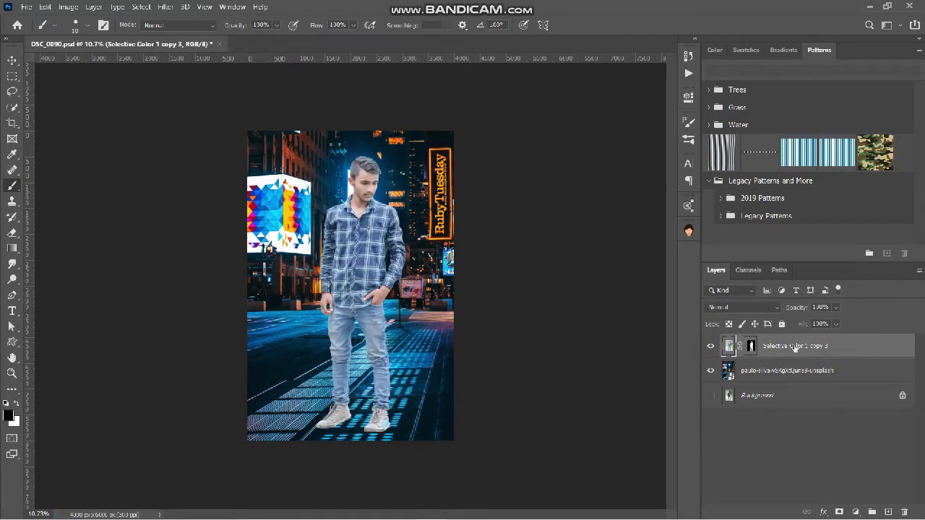
- Duplicate the masked cutout layer, apply the duplicate's layer mask, and hide the original masked layer
key("ctrl+j")
right_click(751, 346)
left_click(762, 378)
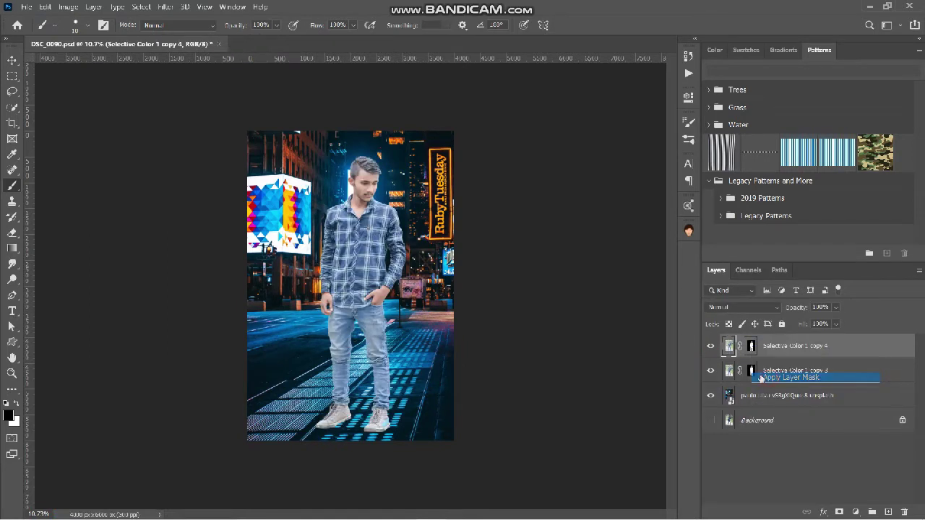
left_click(711, 372)
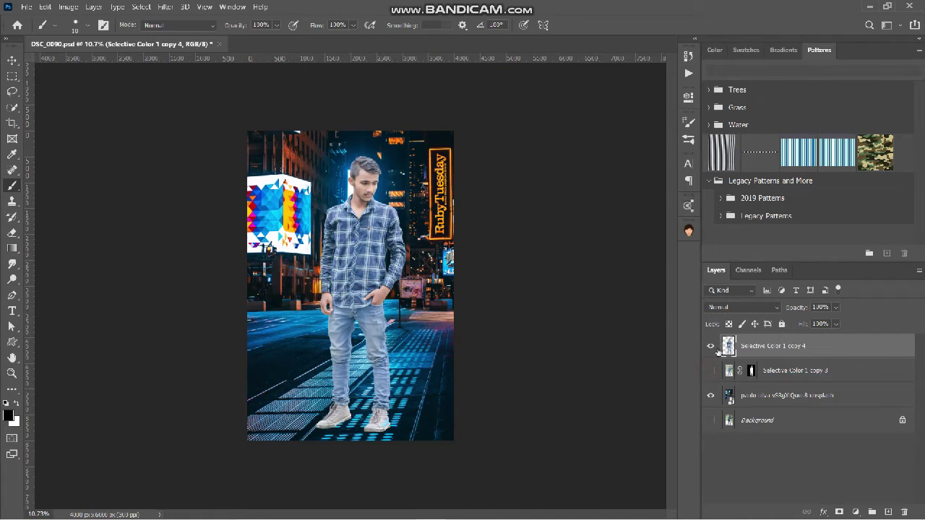
- Set up the Smudge tool with the Hair 4 brush preset and a strength of 40%
left_click(12, 267)
left_click(85, 29)
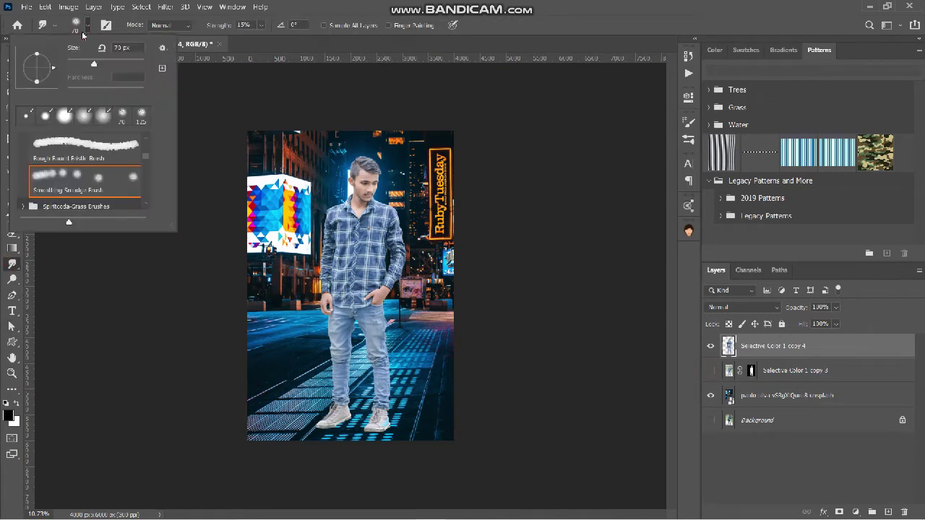
scroll(36, 164, "up", 3)
left_click(20, 162)
scroll(33, 170, "down", 6)
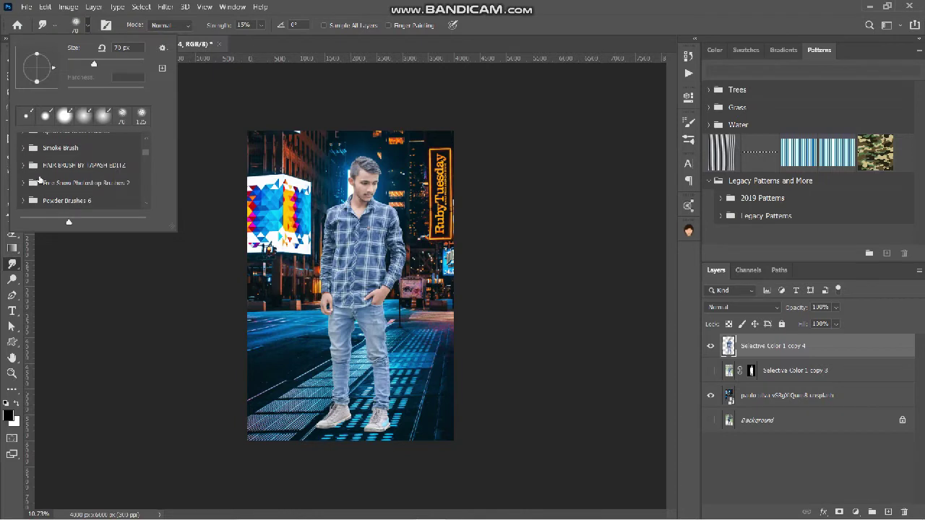
left_click(23, 155)
scroll(81, 172, "down", 2)
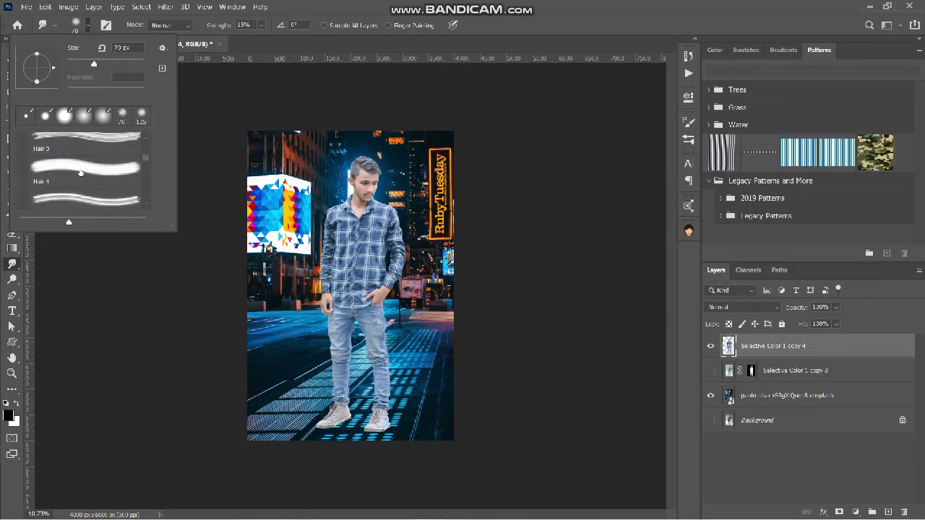
left_click(81, 169)
left_click(86, 23)
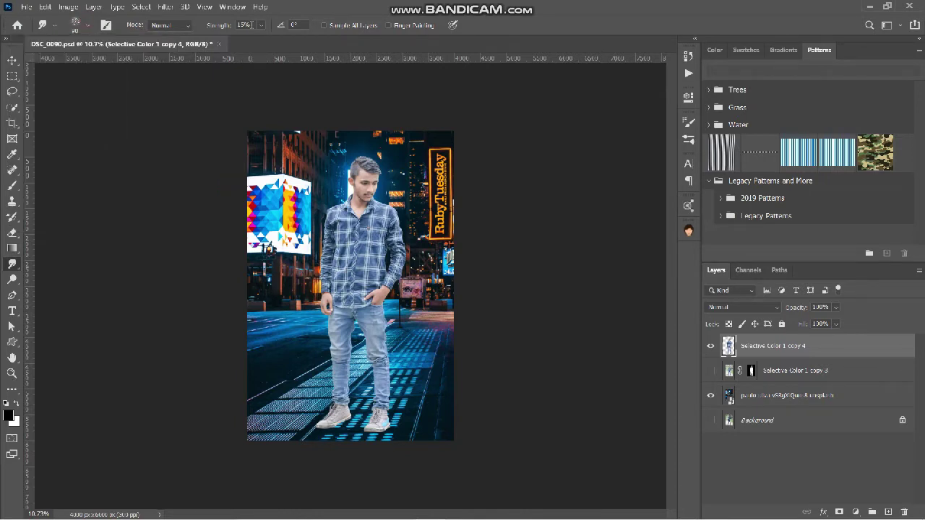
type("40")
key("Return")
- Smudge the man's hair strands and hairline on the cutout with an enlarged hair brush, and save the document
scroll(334, 164, "up", 8)
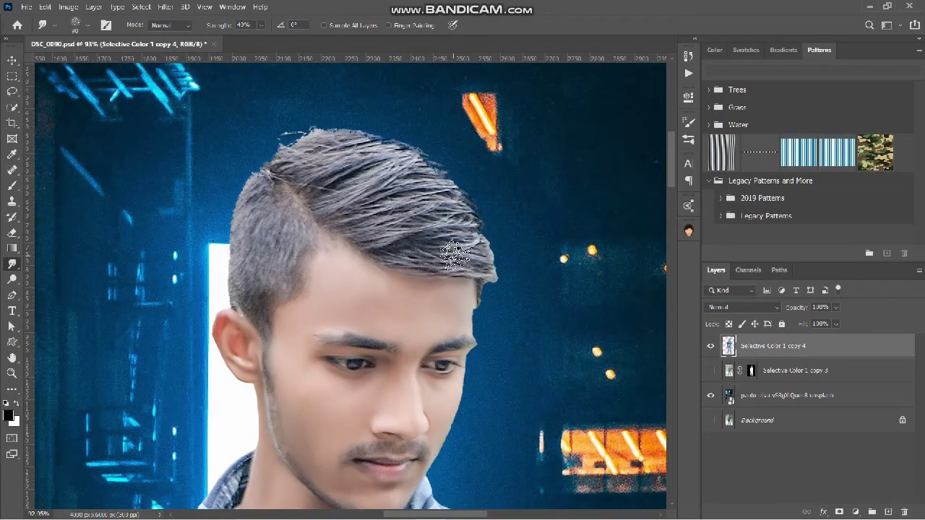
key("bracketright")
key("bracketright")
mouse_move(415, 250)
left_mouse_down()
mouse_move(471, 252)
mouse_move(522, 291)
left_mouse_up()
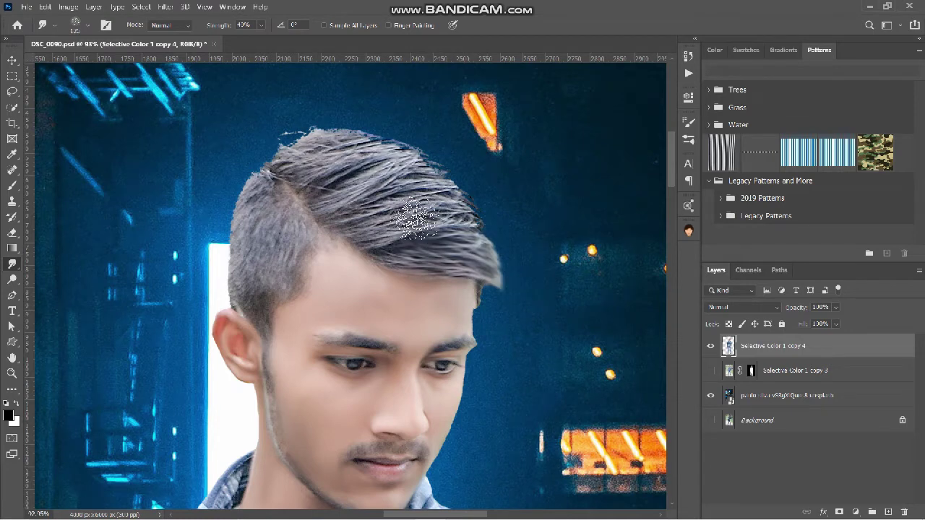
mouse_move(416, 217)
left_mouse_down()
mouse_move(430, 189)
mouse_move(401, 196)
mouse_move(366, 183)
mouse_move(415, 168)
mouse_move(342, 166)
mouse_move(416, 122)
mouse_move(325, 161)
mouse_move(301, 149)
mouse_move(283, 160)
mouse_move(329, 130)
mouse_move(277, 180)
mouse_move(221, 208)
mouse_move(257, 200)
mouse_move(203, 240)
mouse_move(258, 226)
mouse_move(228, 241)
mouse_move(237, 252)
mouse_move(221, 271)
mouse_move(238, 273)
mouse_move(258, 290)
left_mouse_up()
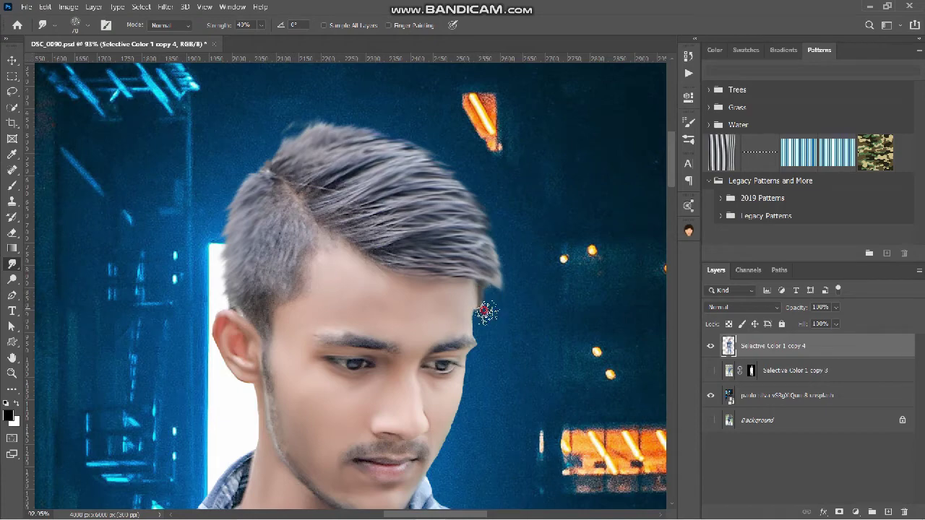
scroll(449, 282, "down", 12)
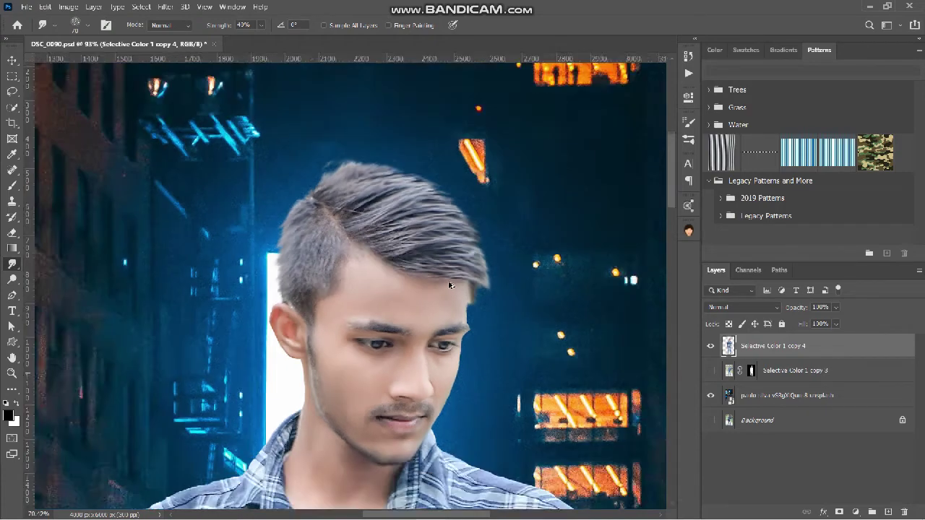
scroll(449, 287, "up", 3)
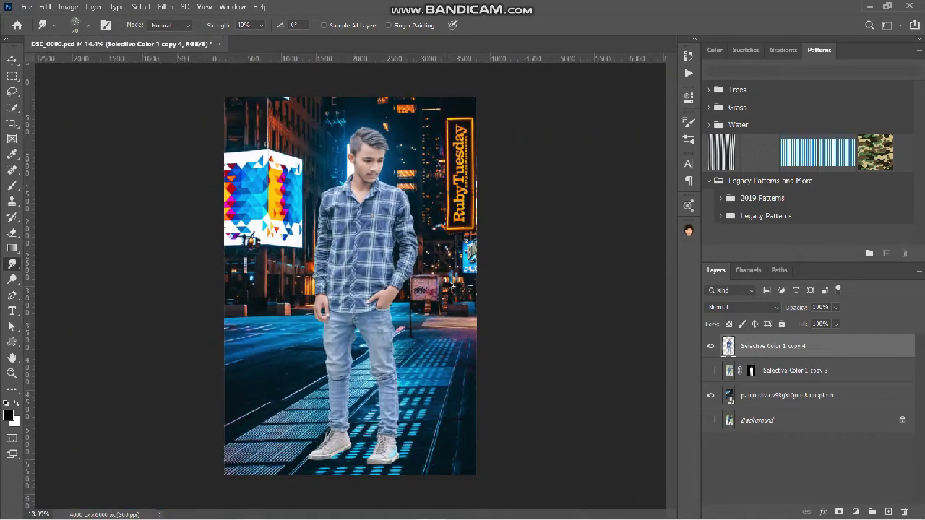
key("ctrl+s")
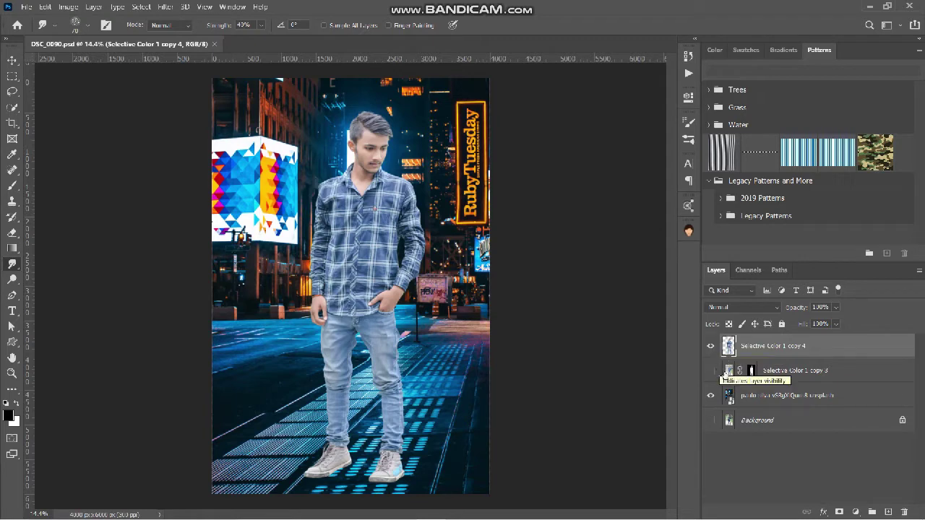
- Apply a Tilt-Shift blur of about 32 px to the city background layer and check it behind the man
left_click(757, 399)
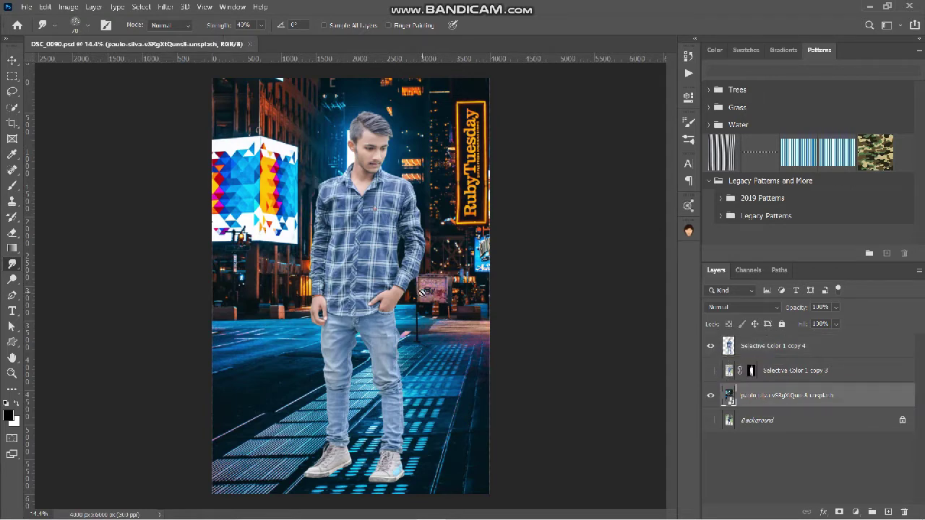
left_click(166, 7)
mouse_move(201, 145)
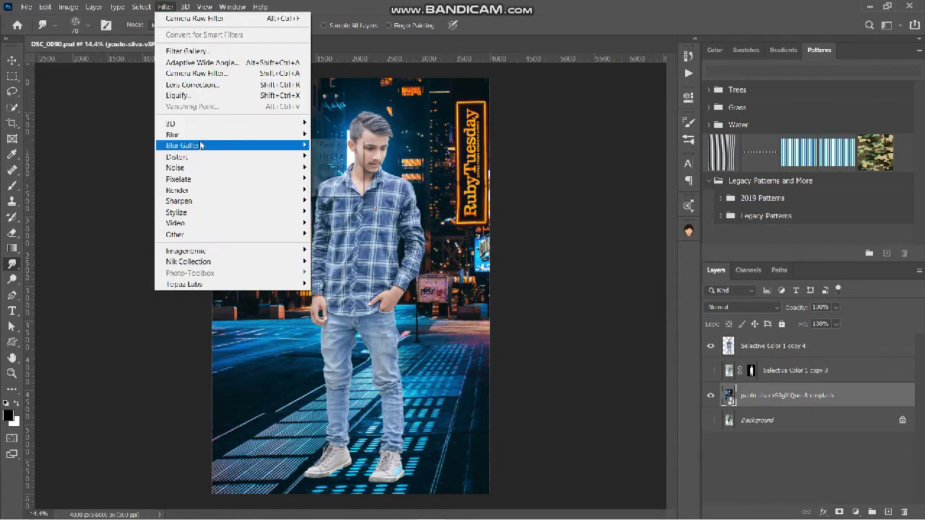
left_click(337, 162)
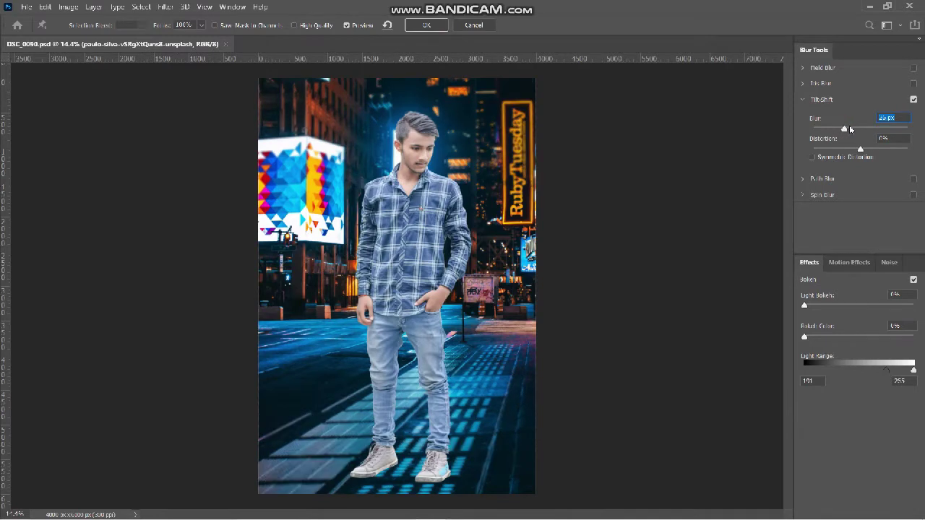
left_click_drag(847, 129, 854, 130)
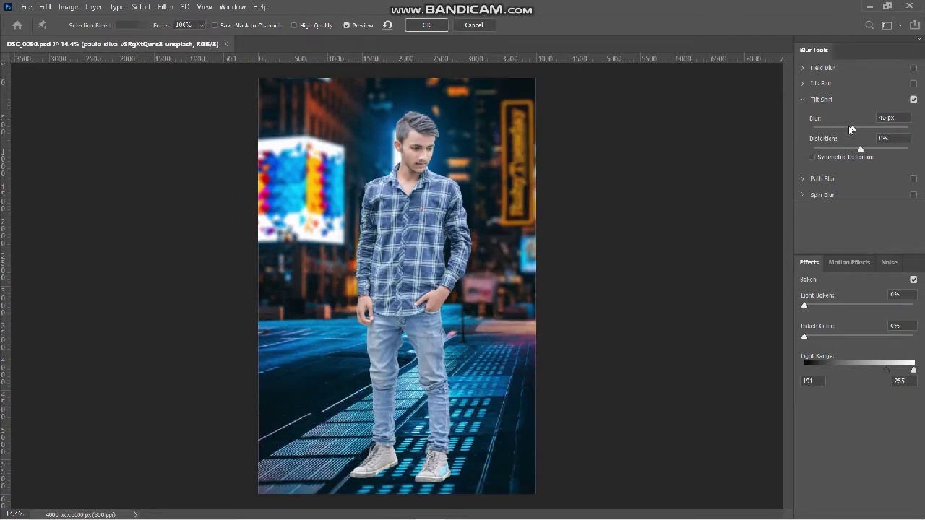
left_click_drag(852, 129, 848, 129)
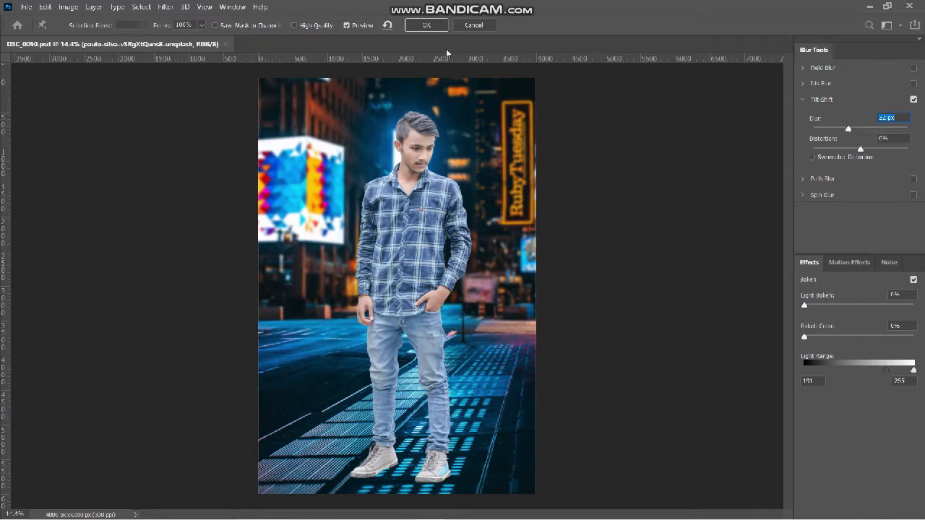
left_click(429, 26)
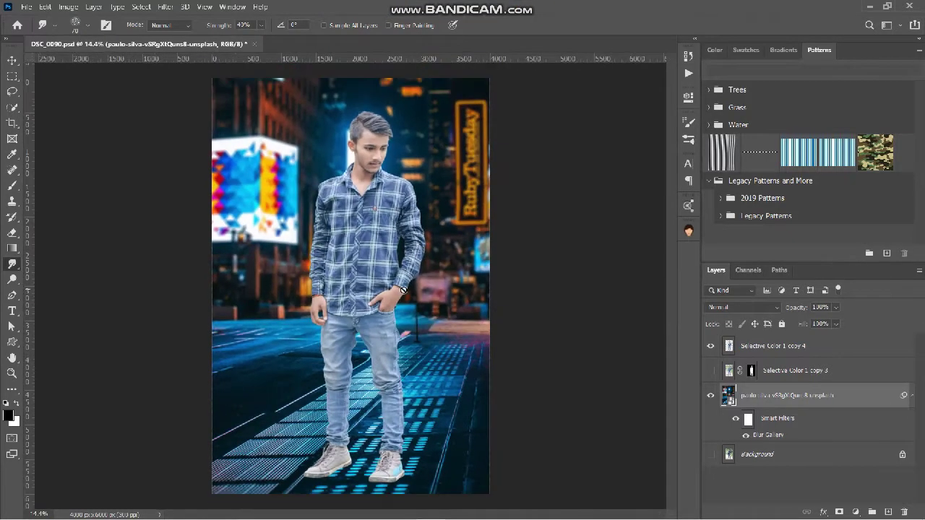
left_click(710, 346)
left_click(711, 346)
left_click(711, 347)
left_click(710, 347)
- Add a Selective Color adjustment clipped to the man's cutout layer, with black in the Cyans at +100%
left_click(828, 351)
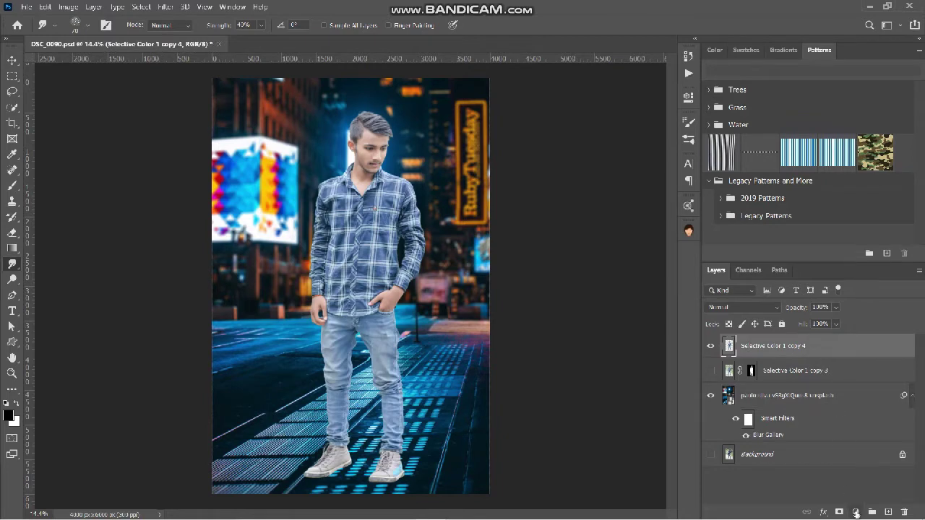
left_click(856, 513)
left_click(849, 508)
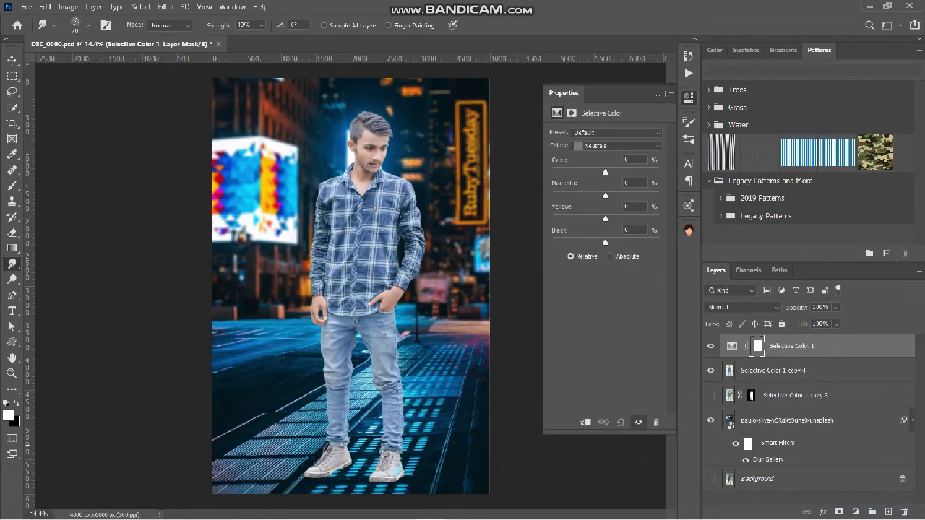
left_click(587, 423)
left_click(605, 146)
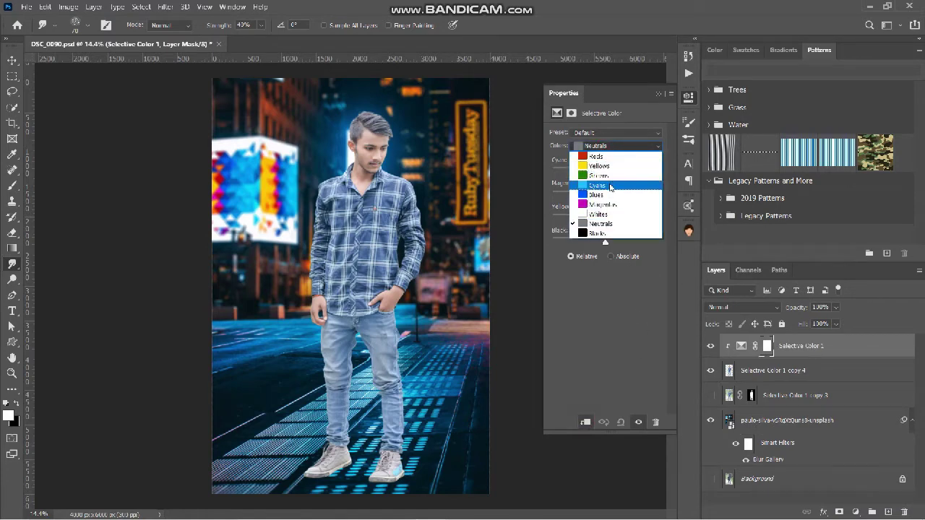
left_click(610, 186)
left_click_drag(606, 243, 655, 256)
left_click(657, 242)
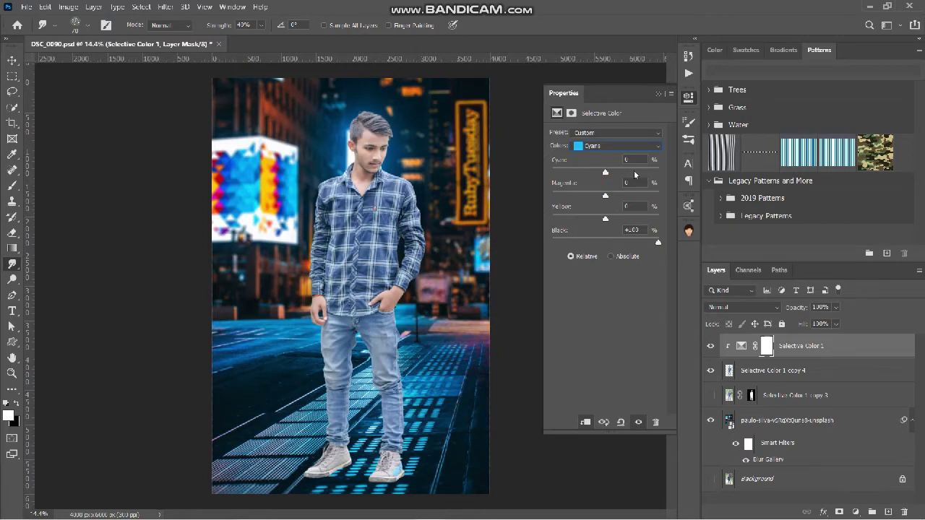
- Set black in the Blues to +100% and slightly reduce black in the Whites
left_click_drag(552, 218, 615, 229)
left_click(607, 147)
left_click(600, 193)
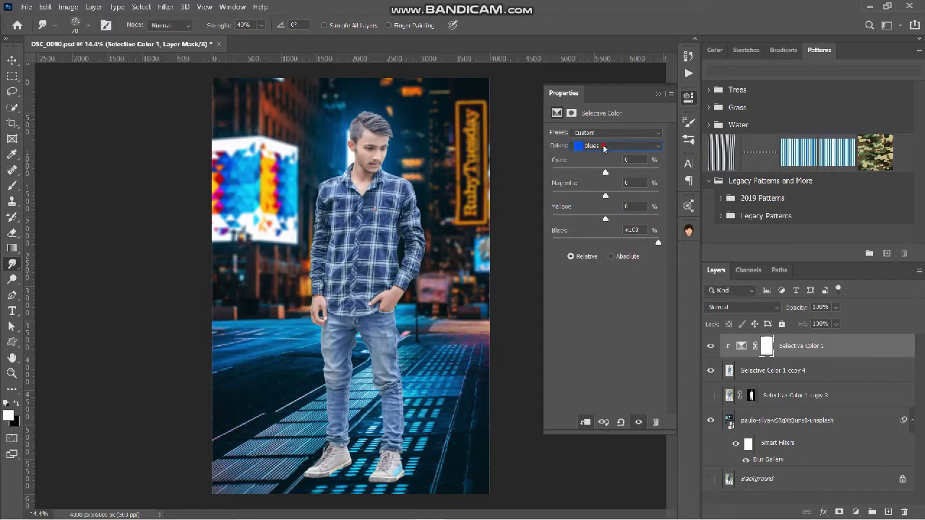
left_click(605, 148)
left_click(601, 203)
left_click(613, 146)
left_click(608, 221)
left_click_drag(606, 245, 609, 248)
- Set black in the Blacks to +14% and compare the man with and without the Selective Color adjustment
left_click(597, 148)
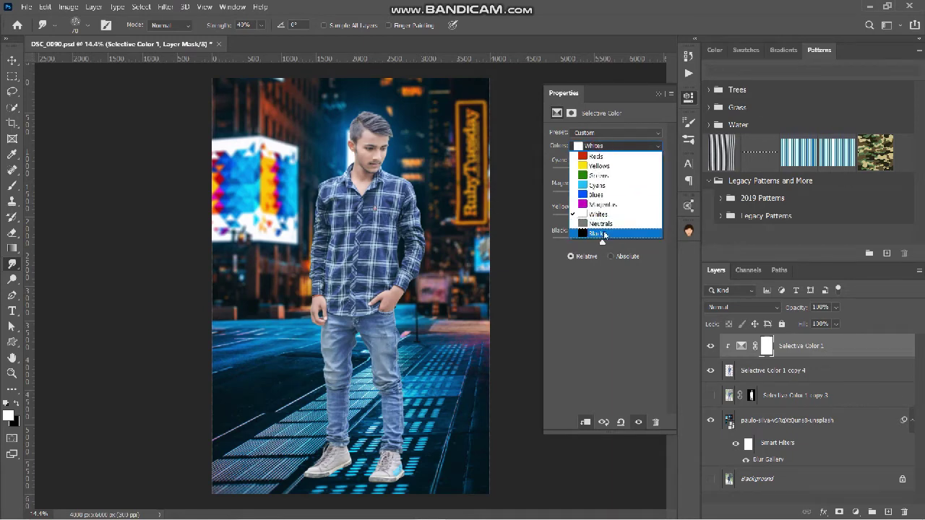
left_click(606, 239)
left_click_drag(606, 247, 613, 247)
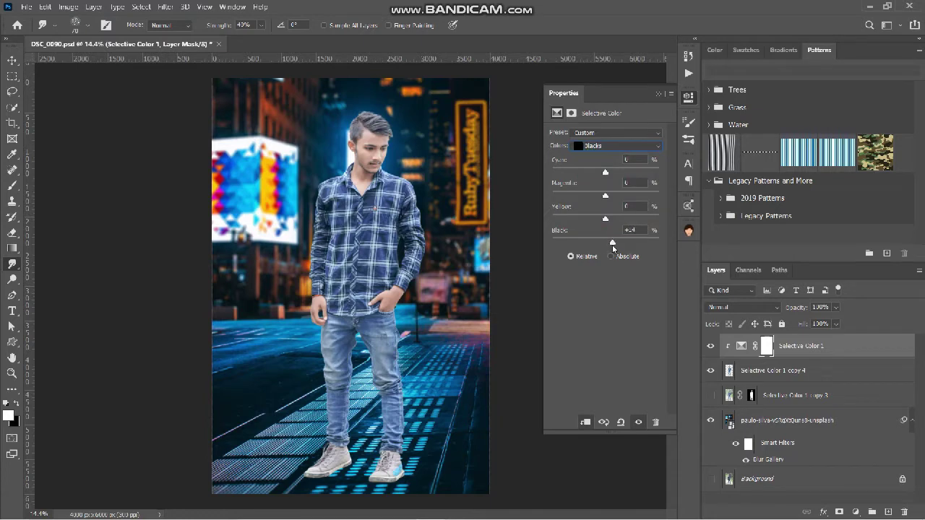
left_click(605, 147)
left_click(594, 223)
left_click(658, 93)
left_click(712, 347)
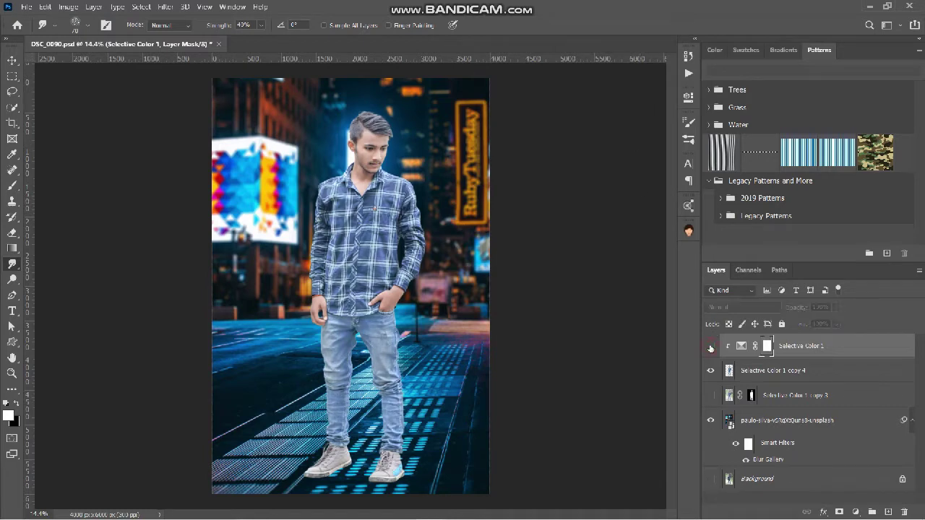
left_click(711, 347)
left_click(711, 347)
left_click(711, 347)
- Merge the Selective Color adjustment with the man's cutout layer and save the document
left_click(843, 371, "ctrl")
right_click(850, 359)
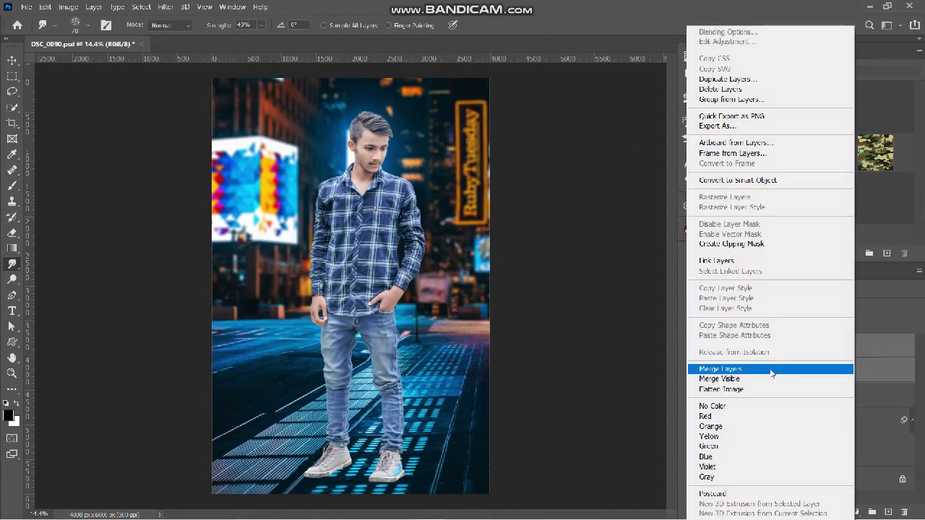
left_click(748, 365)
key("ctrl+s")
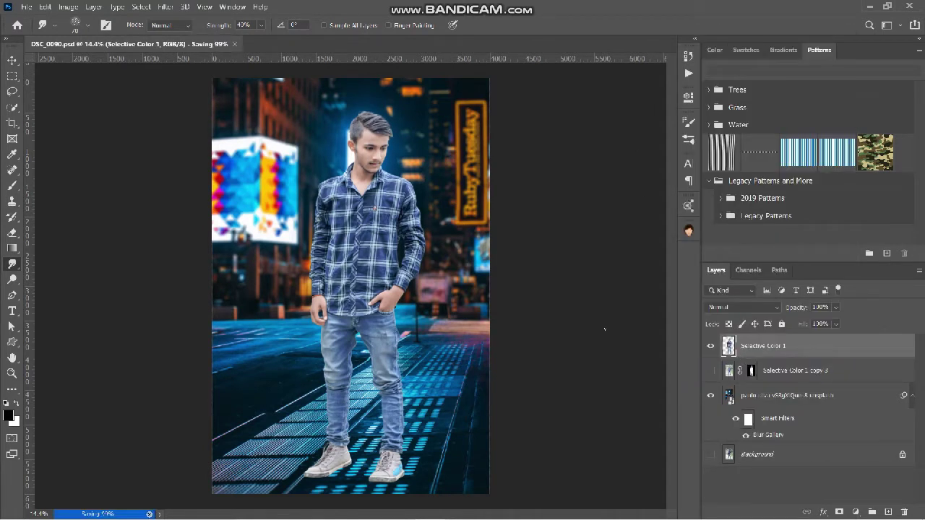
- Add a new empty layer directly beneath the man's merged cutout layer
scroll(373, 433, "up", 3)
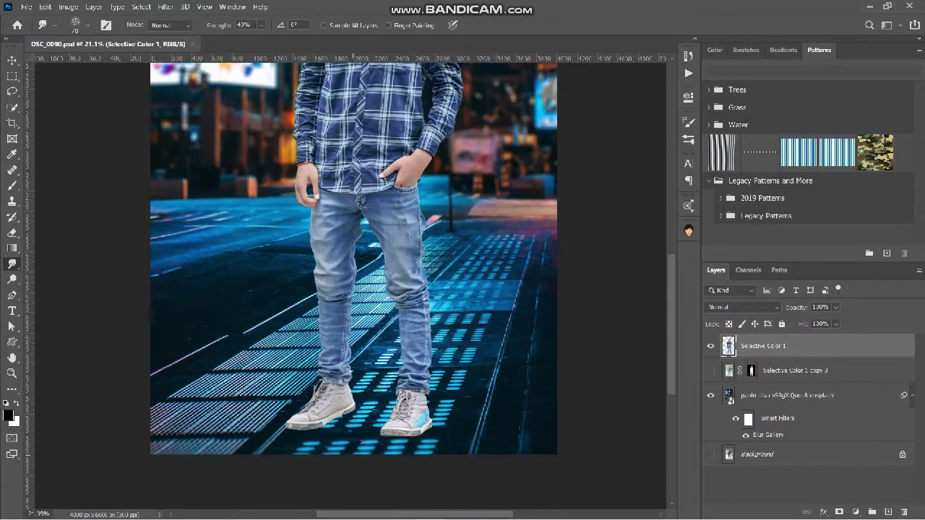
scroll(373, 432, "up", 3)
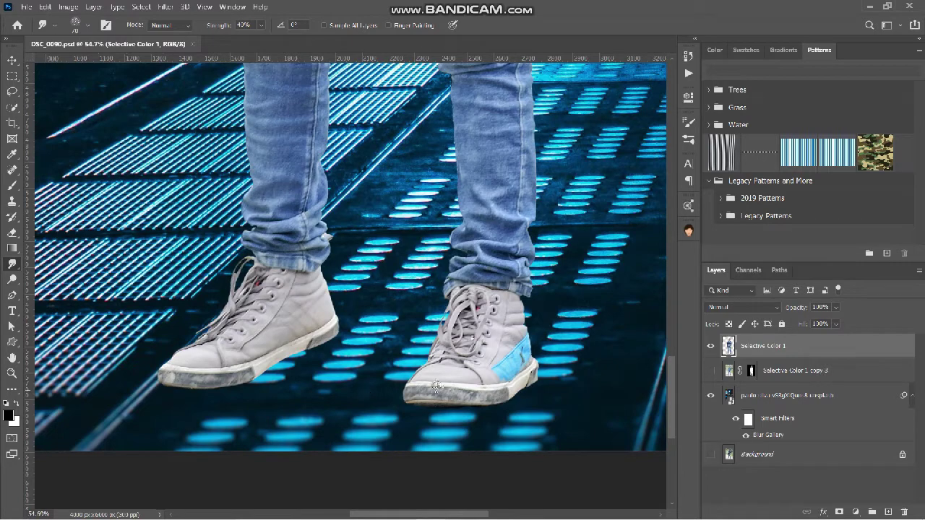
scroll(396, 388, "down", 1)
scroll(395, 389, "down", 5)
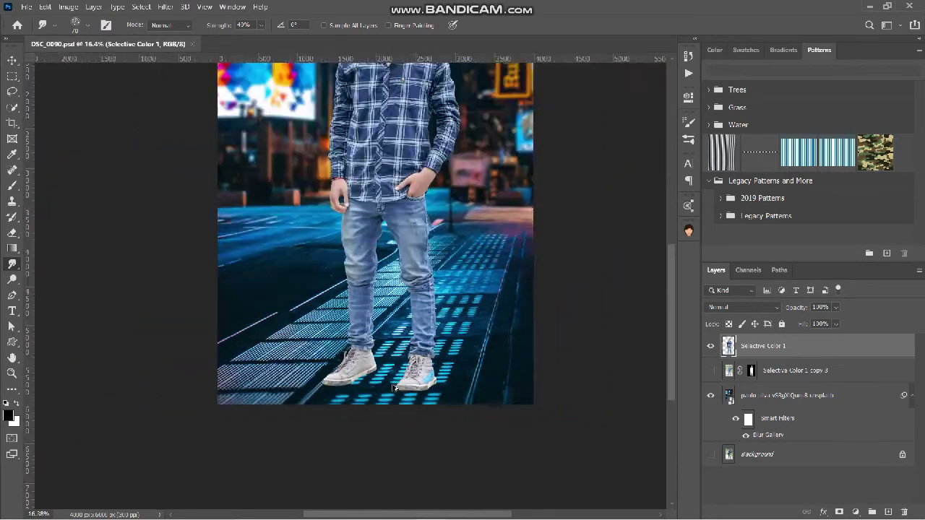
scroll(399, 394, "up", 3)
scroll(408, 409, "down", 2)
scroll(418, 421, "up", 1)
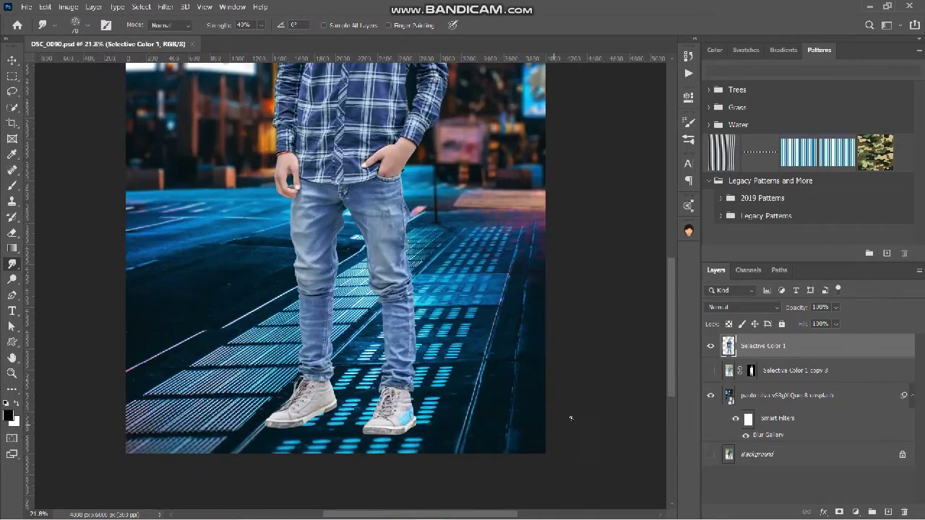
left_click(845, 371)
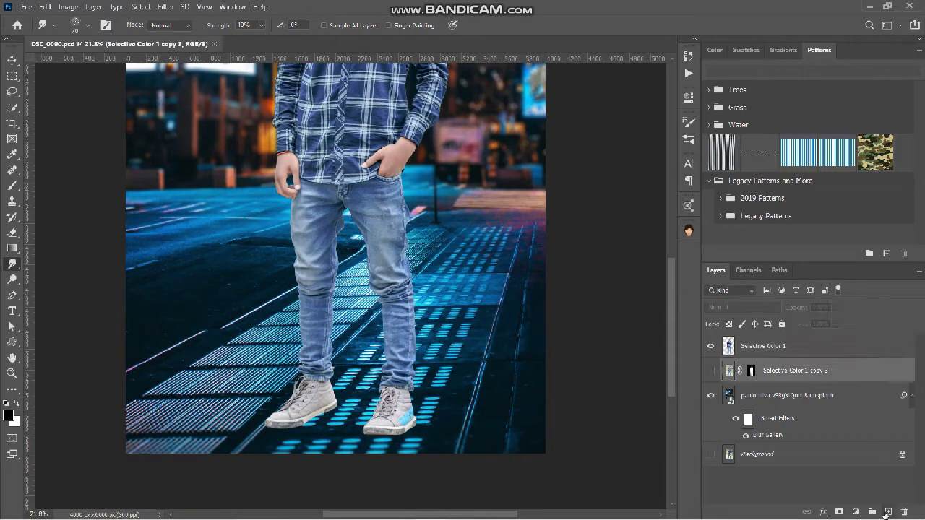
left_click(887, 512)
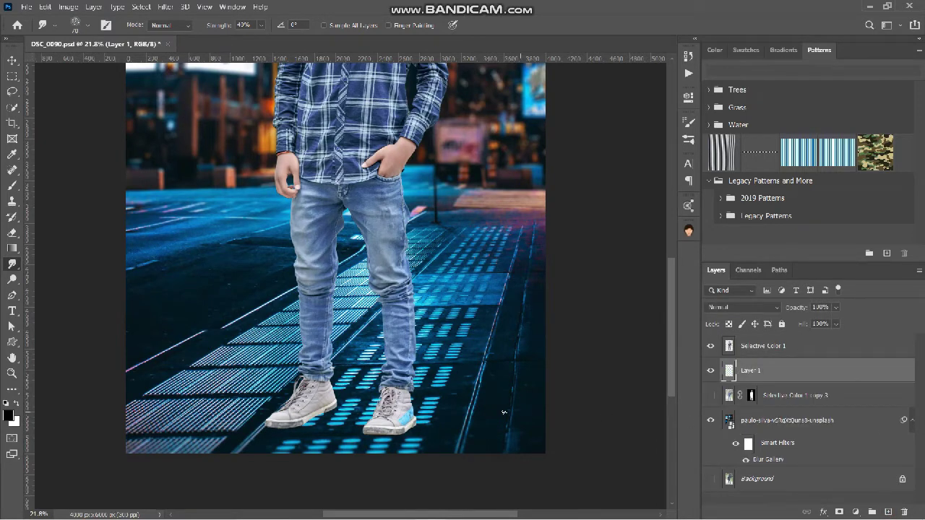
- Set up the Brush tool with the lowest hardness and a size of about 500 px
key("b")
left_click(88, 26)
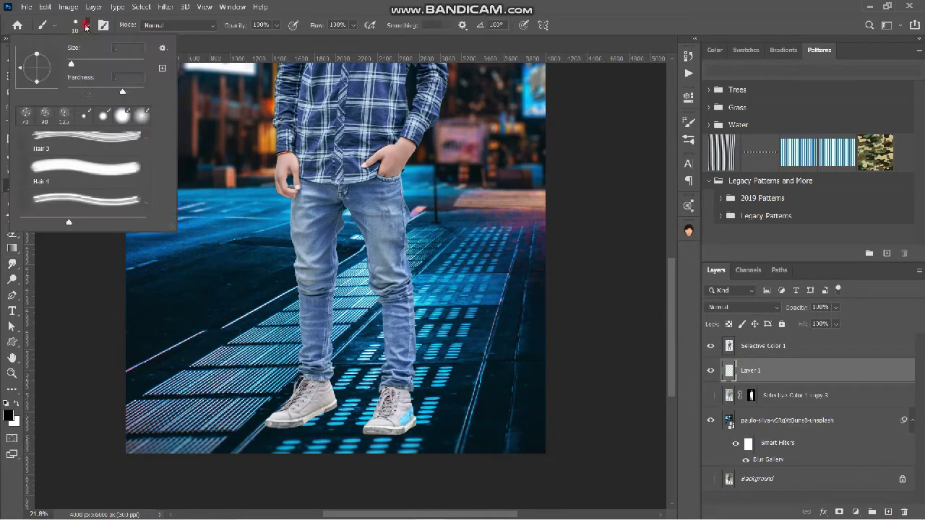
left_click_drag(122, 93, 67, 92)
left_click(86, 27)
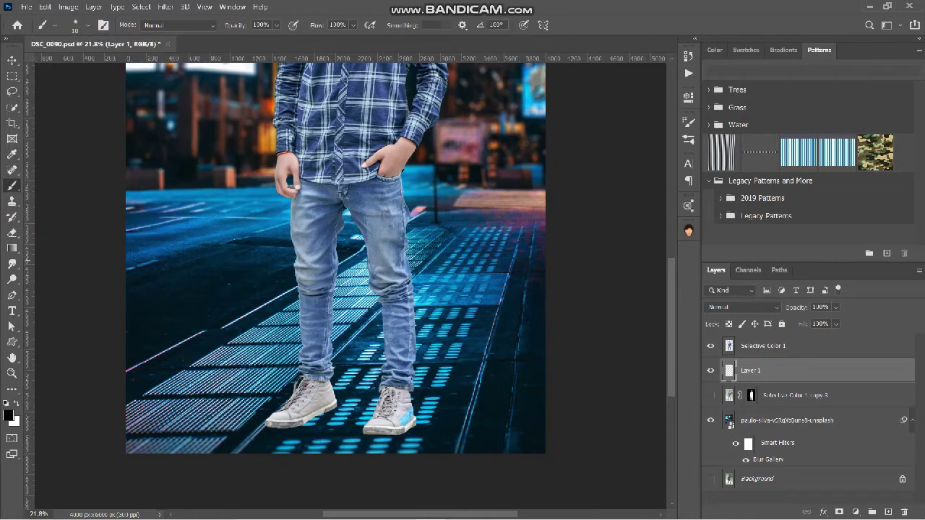
key("bracketright")
key("bracketright")
key("bracketright")
key("bracketright")
key("bracketright")
key("bracketright")
key("bracketright")
key("bracketright")
key("bracketright")
key("bracketright")
key("bracketright")
key("bracketright")
key("bracketright")
key("bracketright")
key("bracketright")
key("bracketright")
key("bracketright")
key("bracketright")
key("bracketright")
key("bracketright")
key("bracketleft")
key("bracketleft")
key("bracketleft")
key("bracketleft")
key("bracketleft")
key("bracketleft")
- Flatten the brush tip into a thin horizontal ellipse
left_click(88, 25)
left_click_drag(37, 55, 38, 68)
left_click(87, 25)
scroll(295, 419, "down", 3)
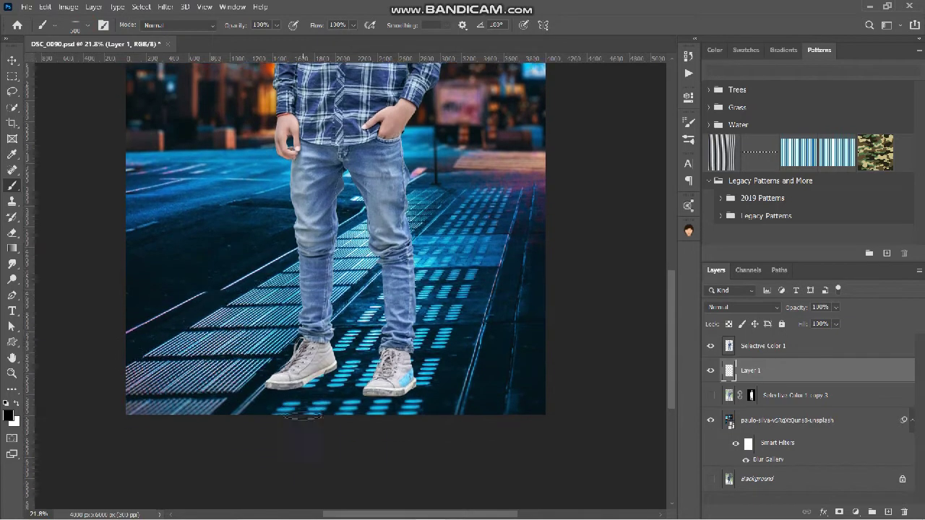
- Paint soft black ground shadows beneath both shoes, using a flat 900 px brush tip tilted to -154°
mouse_move(383, 387)
left_mouse_down()
mouse_move(370, 388)
mouse_move(387, 388)
left_mouse_up()
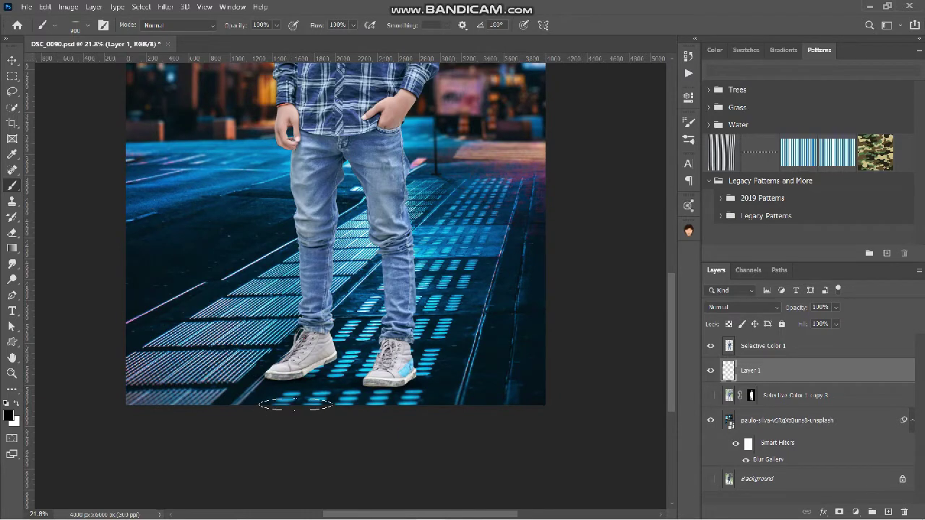
left_click(87, 26)
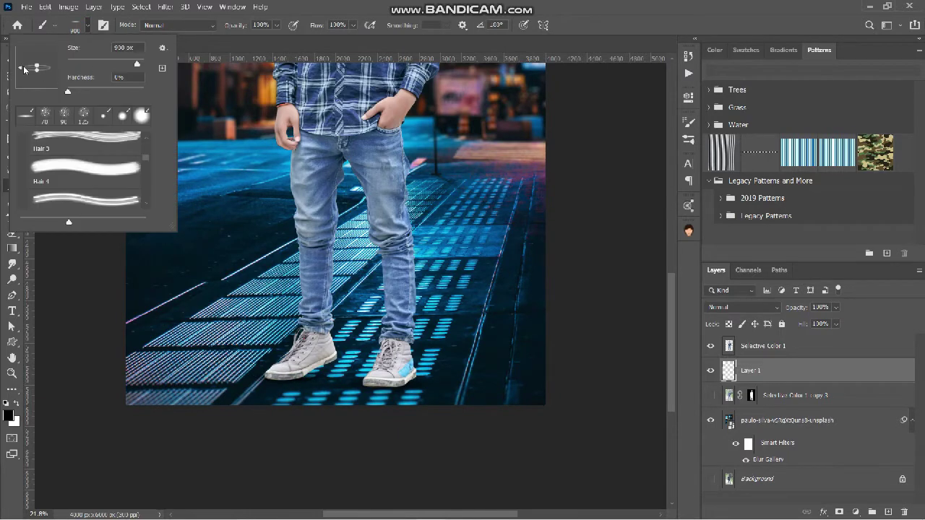
left_click_drag(24, 70, 25, 77)
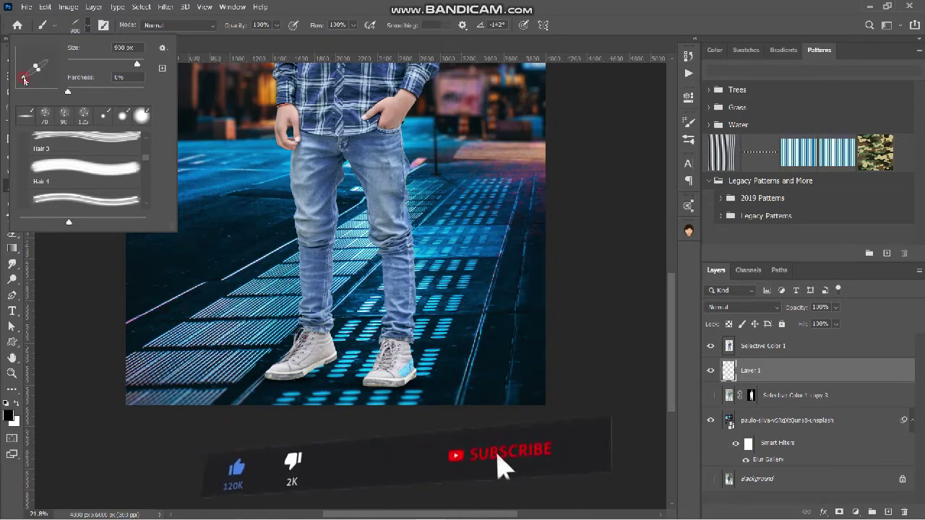
left_click_drag(24, 79, 22, 75)
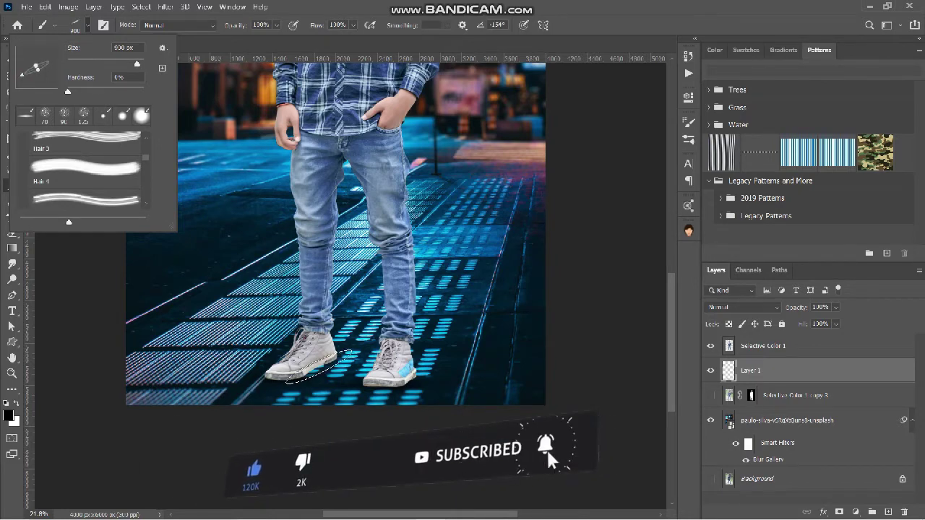
left_click(320, 367)
left_click(419, 377)
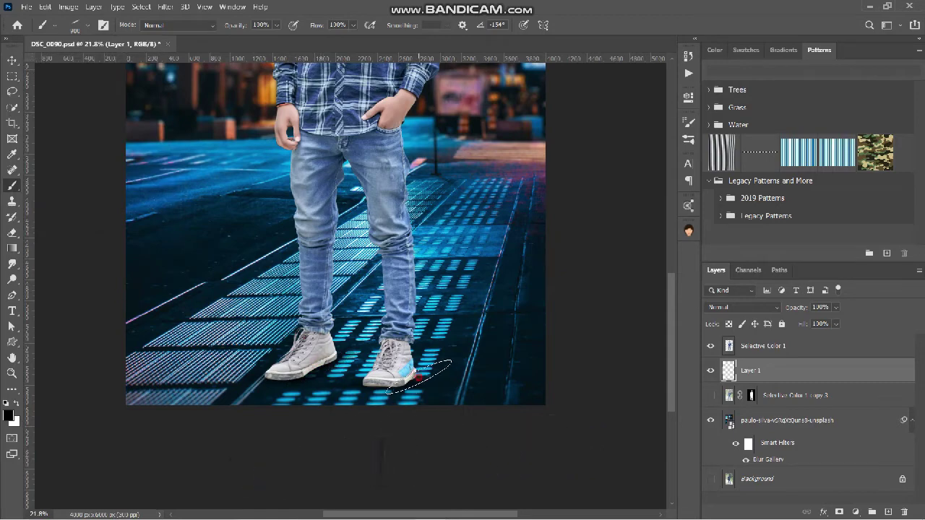
- Compare the whole picture with and without the painted shadow layer, keeping its opacity at 100%
scroll(446, 469, "down", 2)
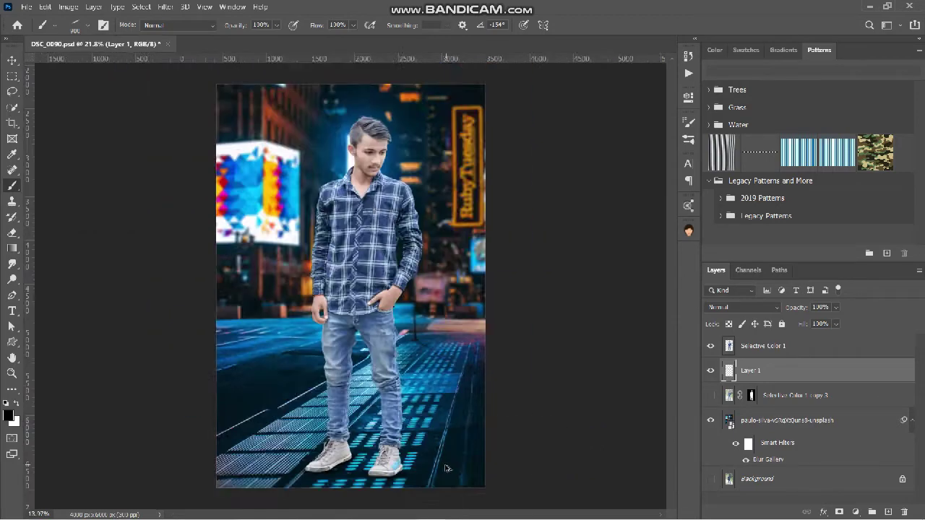
scroll(446, 468, "down", 4)
scroll(367, 424, "up", 4)
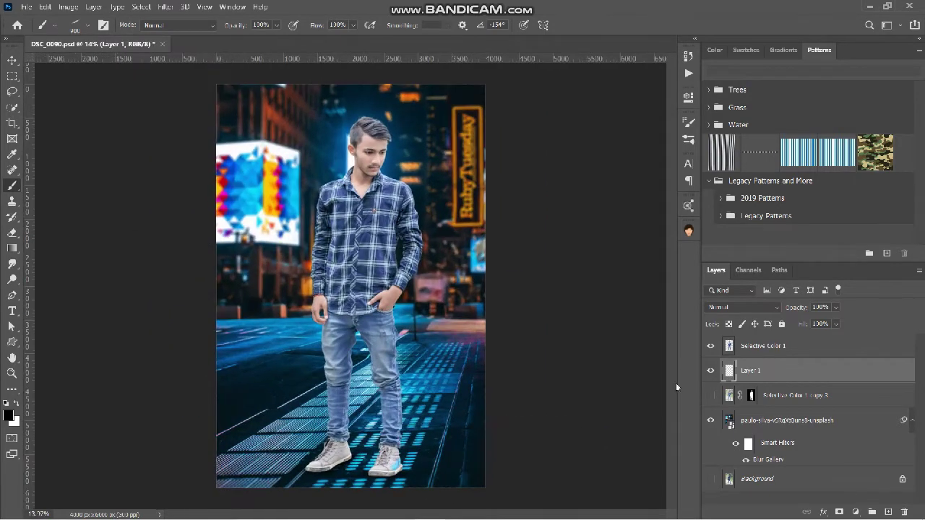
left_click(711, 371)
left_click(711, 372)
left_click(711, 372)
left_click(712, 371)
left_click(712, 371)
left_click(711, 371)
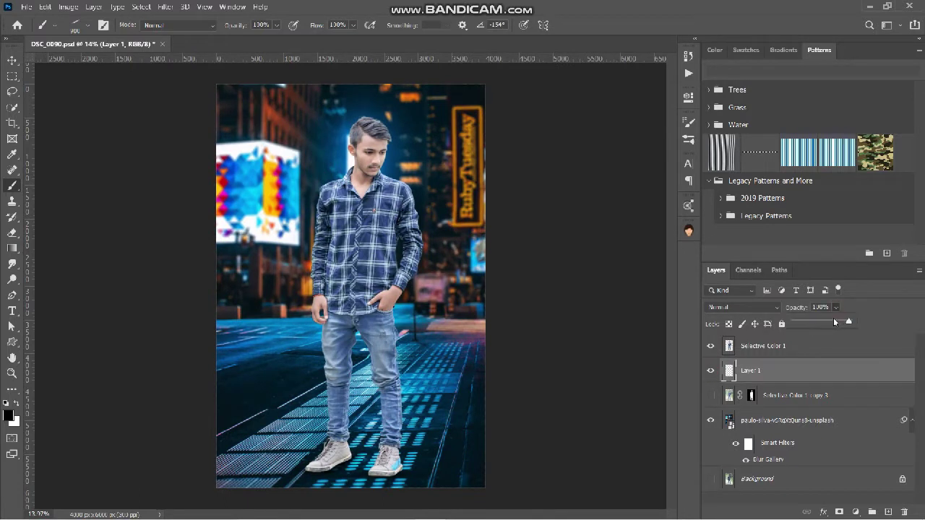
left_click_drag(834, 324, 850, 324)
left_click(711, 371)
left_click(711, 371)
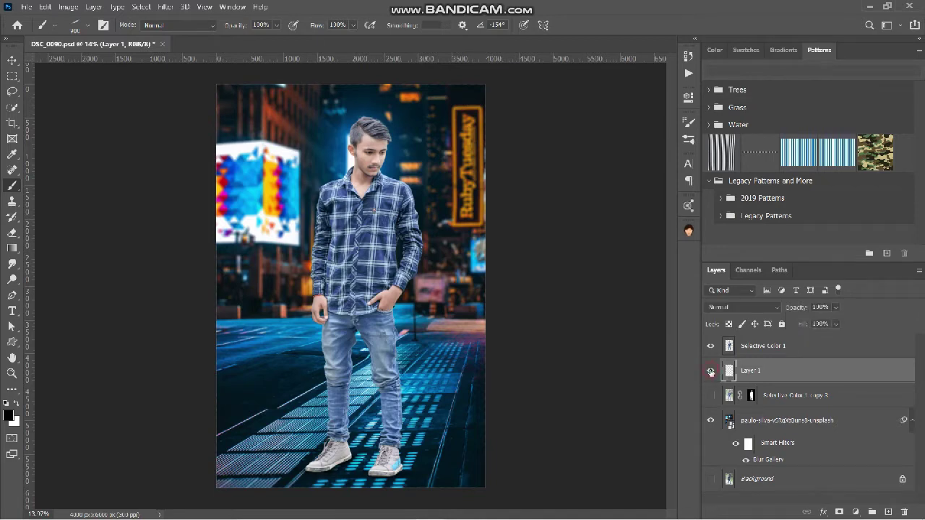
left_click(711, 372)
left_click(711, 371)
- Save the document with the painted shadows
scroll(338, 309, "down", 2)
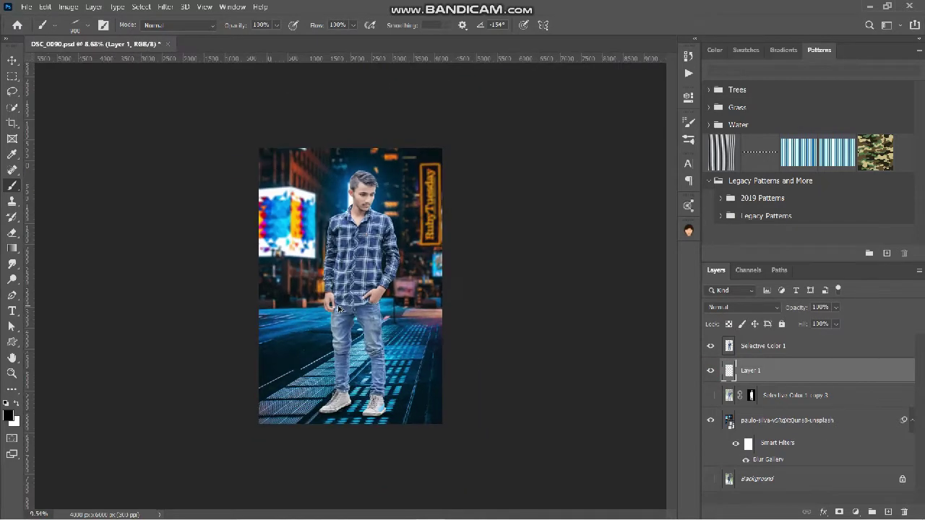
scroll(355, 307, "up", 1)
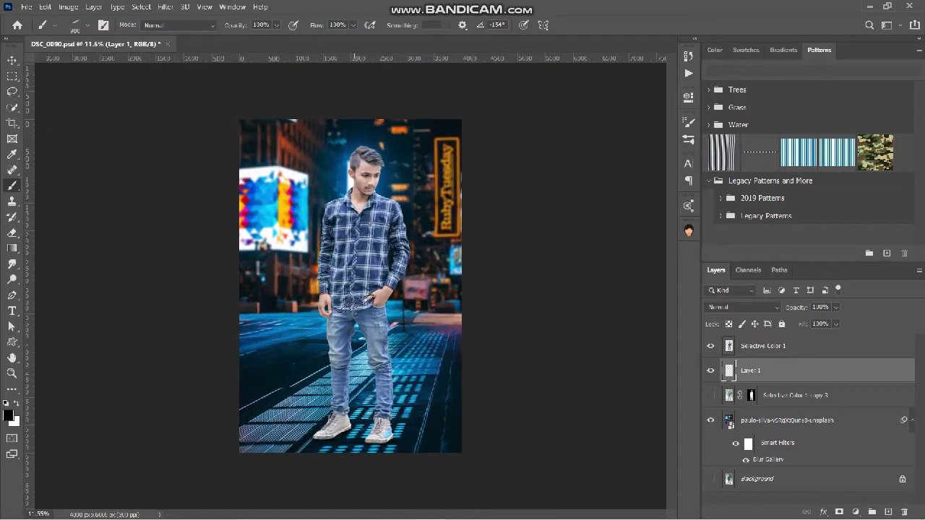
key("ctrl+s")
- Open the man's cutout layer in the SkinFiner filter
left_click(753, 347)
left_click(710, 346)
left_click(710, 346)
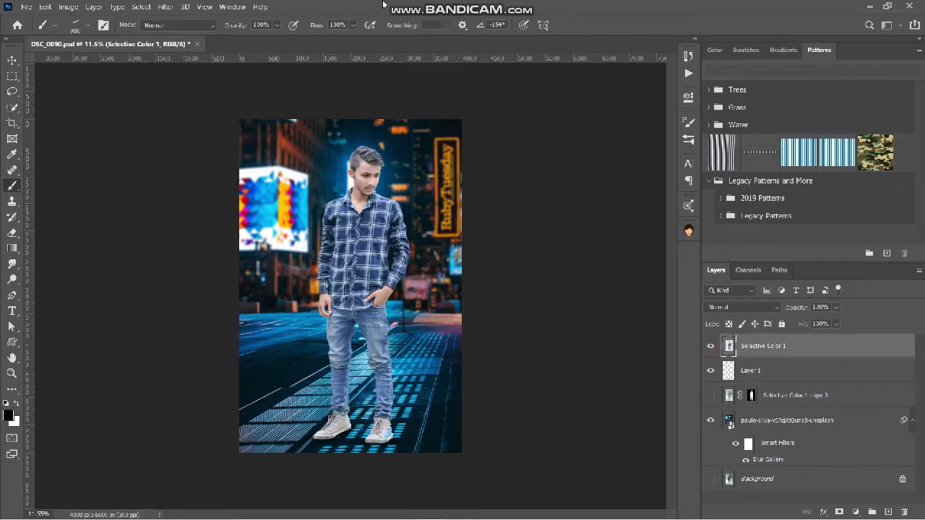
mouse_move(383, 7)
left_click(166, 7)
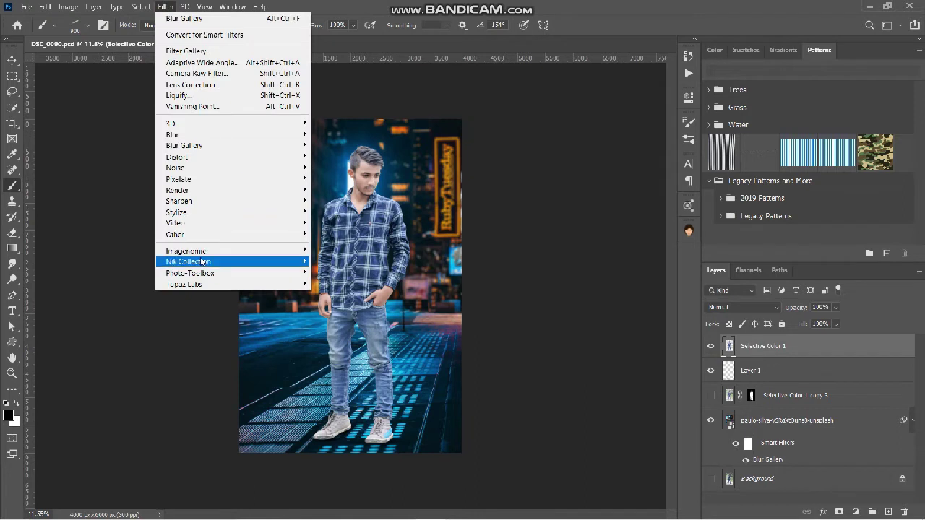
mouse_move(277, 275)
left_click(337, 273)
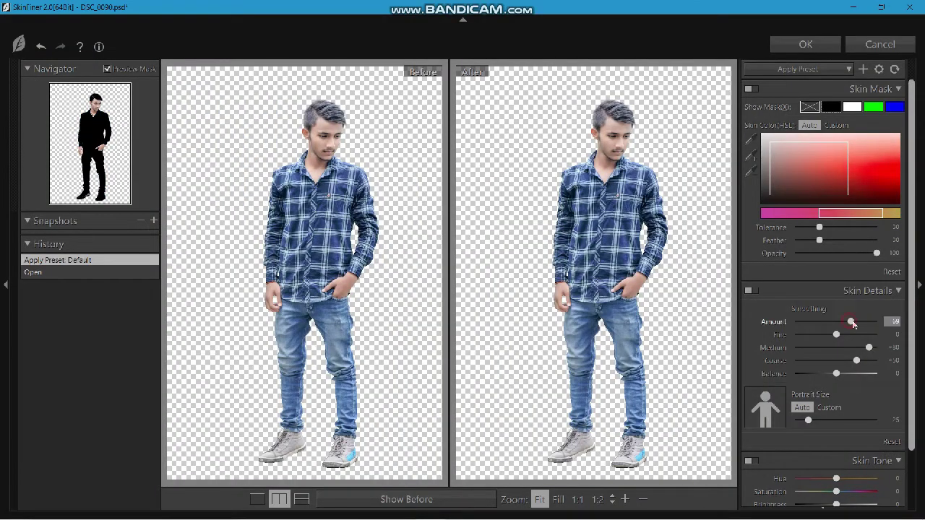
- Apply SkinFiner with smoothing Amount 91, Fine +29 and Skin Tone Contrast -2, and save the document
left_click_drag(851, 323, 867, 321)
left_click(752, 156)
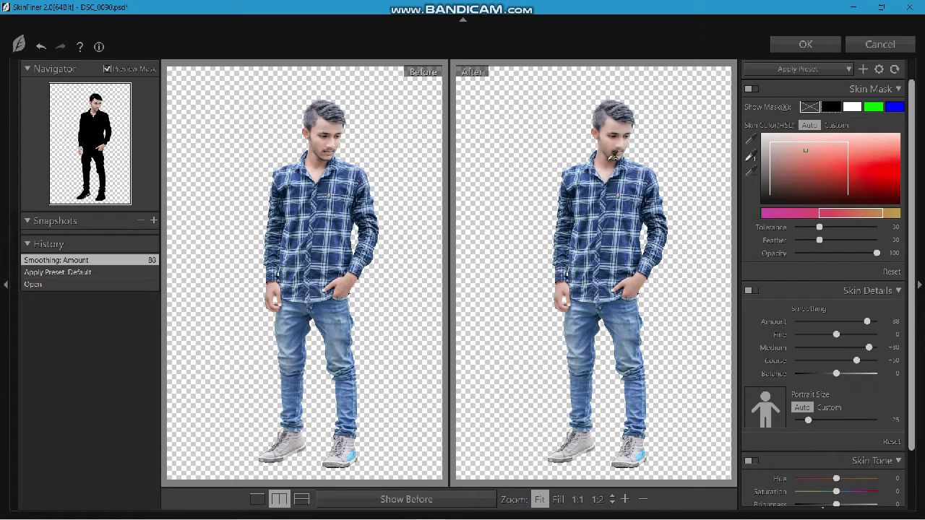
left_click_drag(867, 322, 848, 335)
scroll(849, 347, "down", 2)
mouse_move(836, 450)
left_mouse_down()
mouse_move(845, 451)
mouse_move(829, 450)
mouse_move(836, 452)
left_mouse_up()
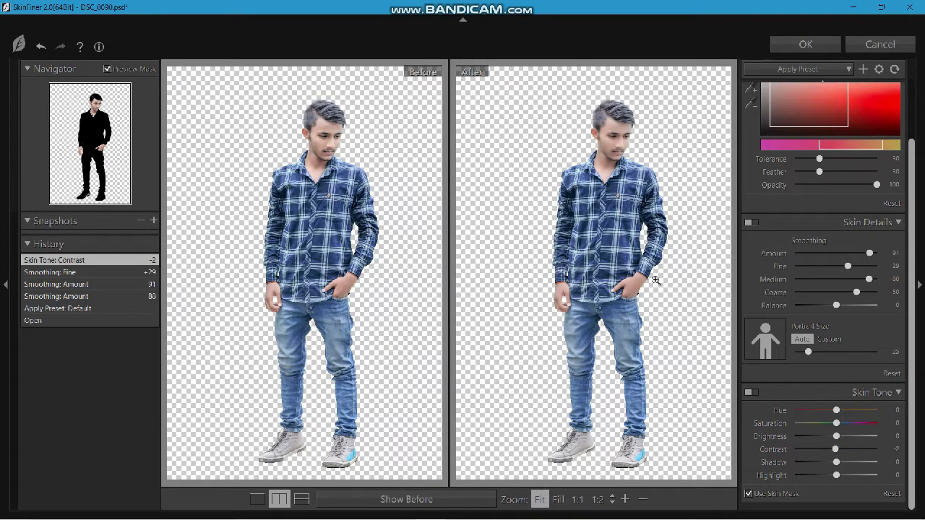
left_click(793, 49)
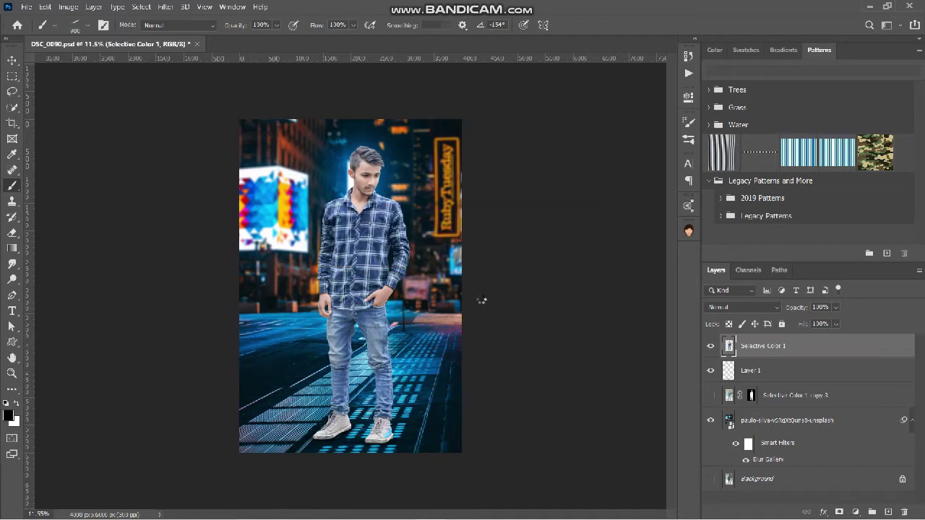
key("ctrl+s")
- Restore the flattened brush tip to a full circle
scroll(332, 218, "up", 2)
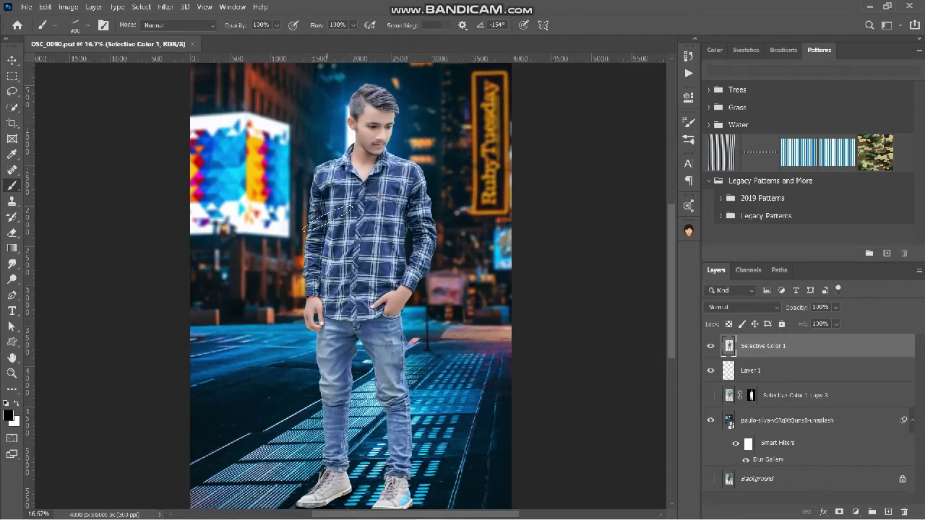
scroll(329, 217, "down", 1)
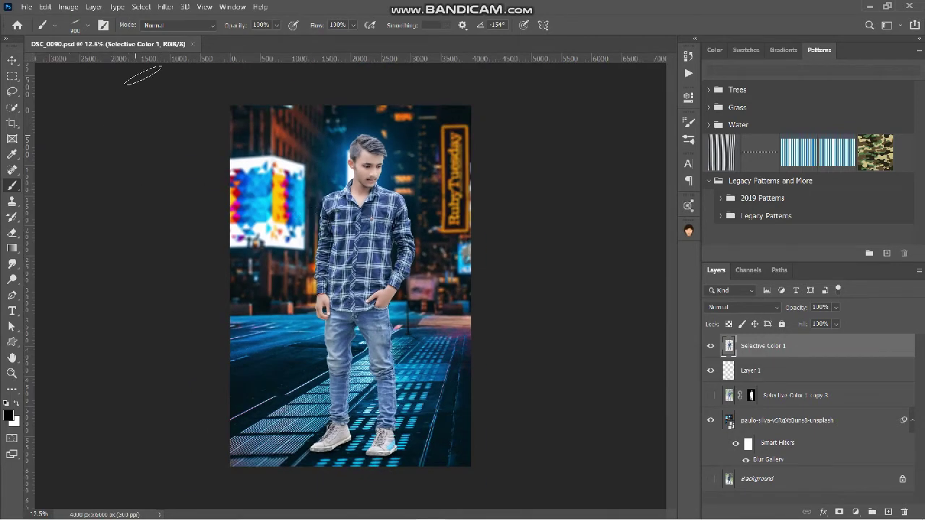
left_click(89, 26)
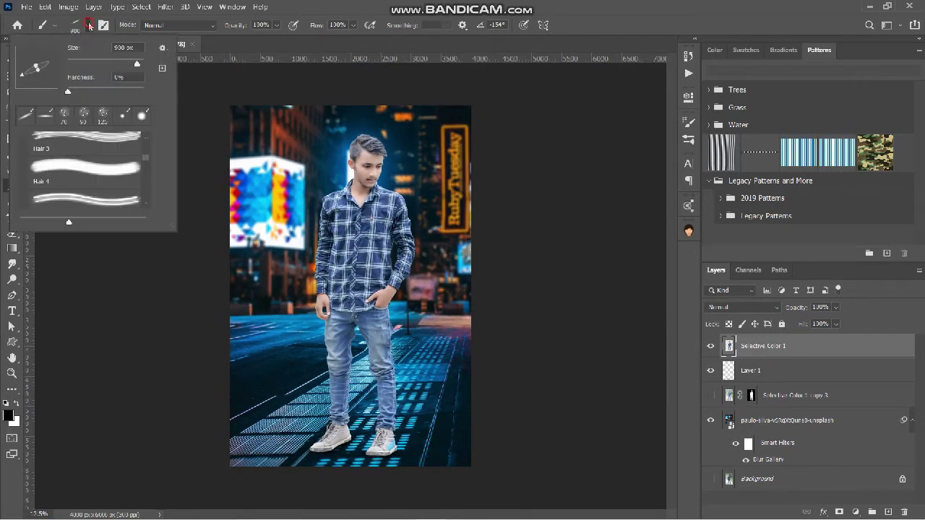
left_click_drag(36, 67, 26, 40)
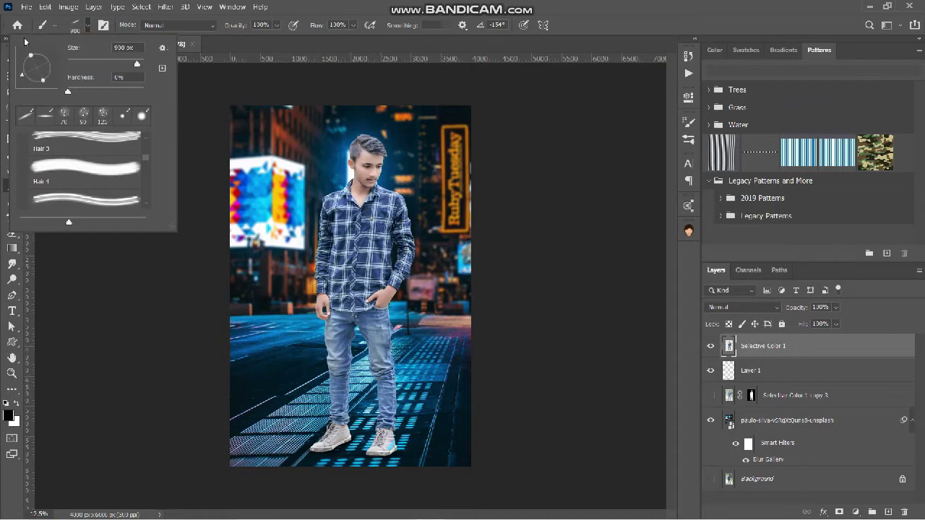
left_click(87, 27)
- Open the man's layer in Viveza 2 and add a shirt control point with Shadow Adjustments -38% and Contrast about -12%
left_click(165, 7)
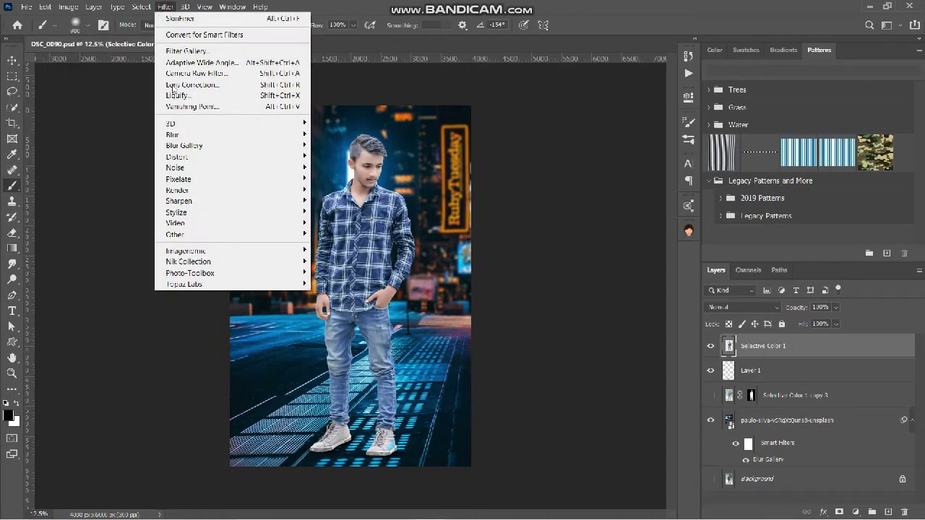
left_click(105, 179)
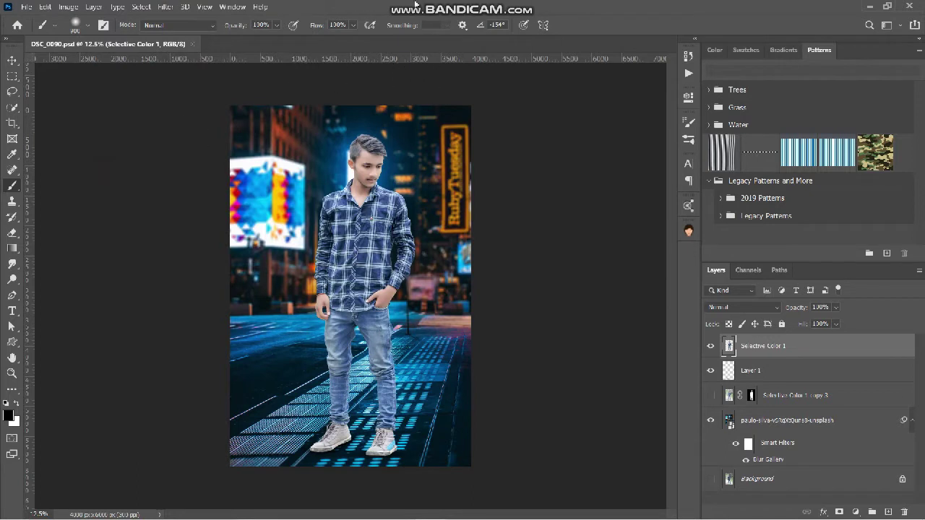
left_click(166, 7)
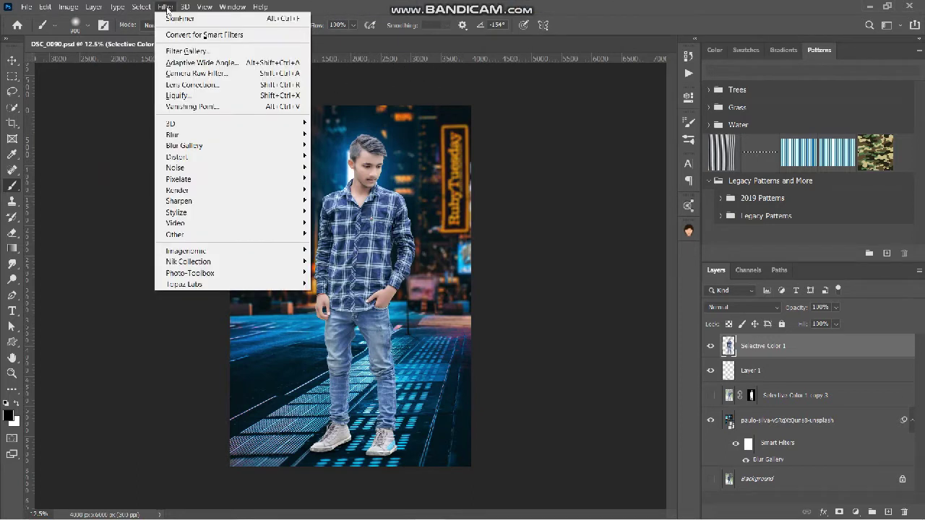
mouse_move(293, 262)
left_click(364, 320)
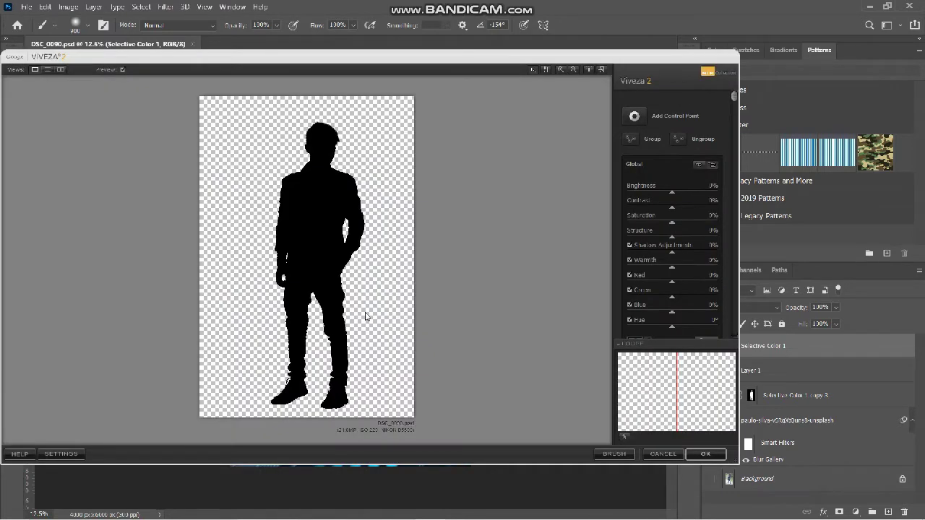
left_click(635, 116)
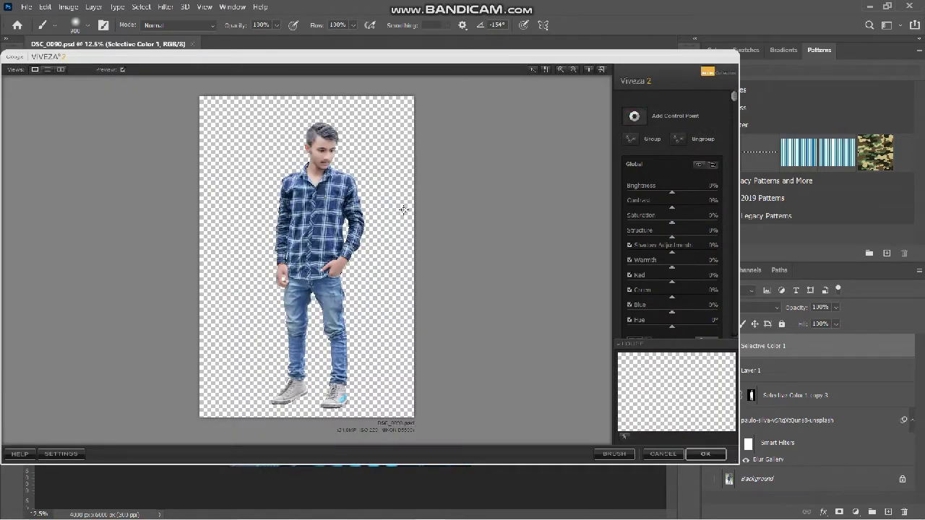
left_click(318, 230)
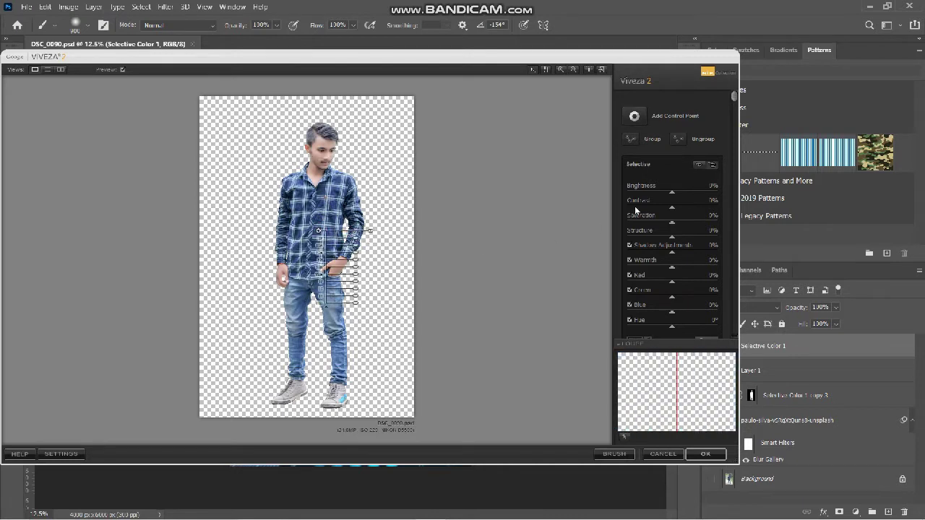
mouse_move(671, 253)
left_mouse_down()
mouse_move(689, 251)
mouse_move(656, 251)
left_mouse_up()
left_click_drag(692, 208, 670, 211)
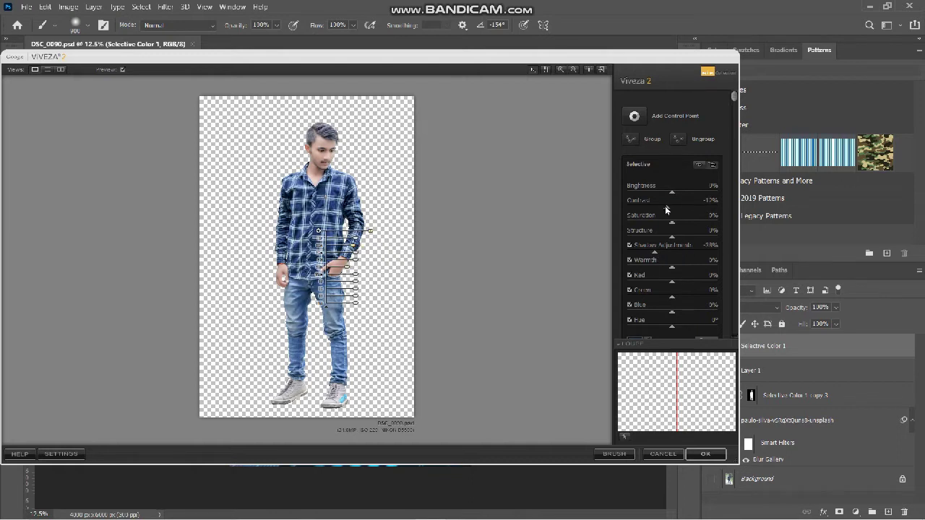
- Add a control point between the man's shoes and lower its Shadow Adjustments strongly
left_click(635, 116)
left_click(314, 388)
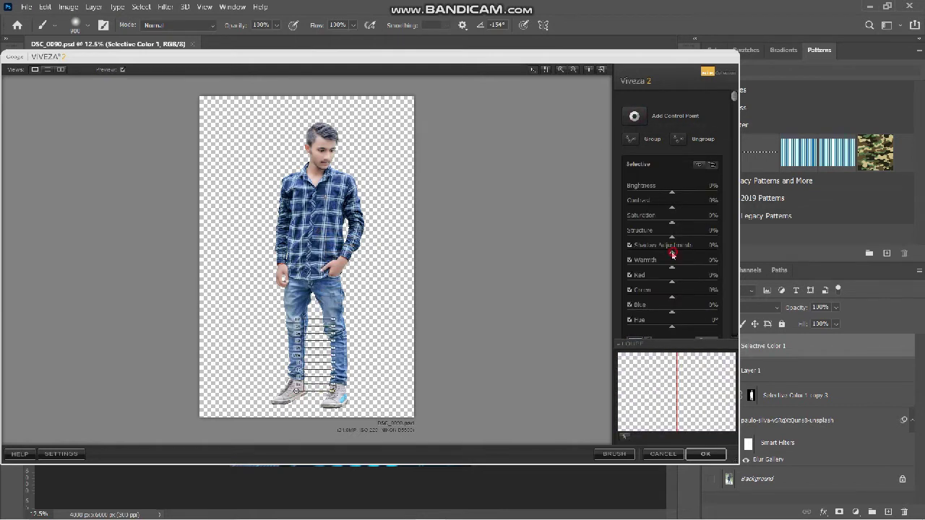
left_click_drag(672, 253, 592, 261)
- Add a collar control point with Brightness about 21% and slightly lower Contrast and Shadow Adjustments, apply Viveza 2, and save the document
left_click(634, 116)
left_click(319, 174)
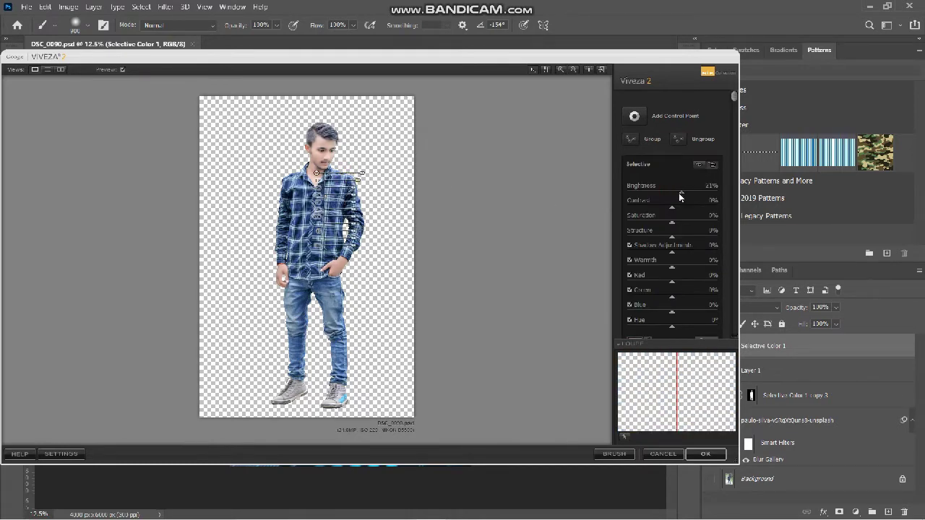
left_click_drag(675, 210, 669, 211)
mouse_move(673, 254)
left_mouse_down()
mouse_move(686, 258)
mouse_move(666, 254)
left_mouse_up()
left_click(706, 454)
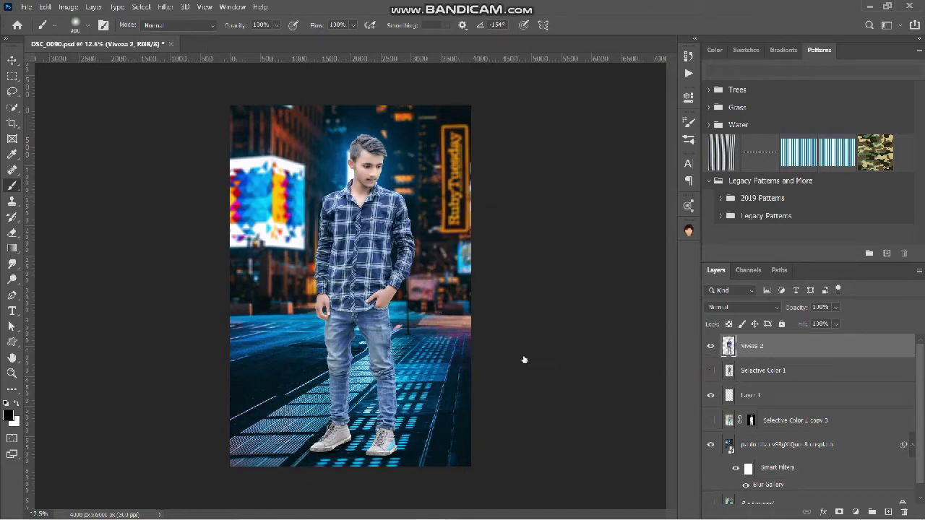
key("ctrl+s")
- Add a new Soft Light layer filled with 50% gray above the Viveza 2 layer and clip it to the man
scroll(391, 392, "up", 1)
scroll(390, 392, "up", 3)
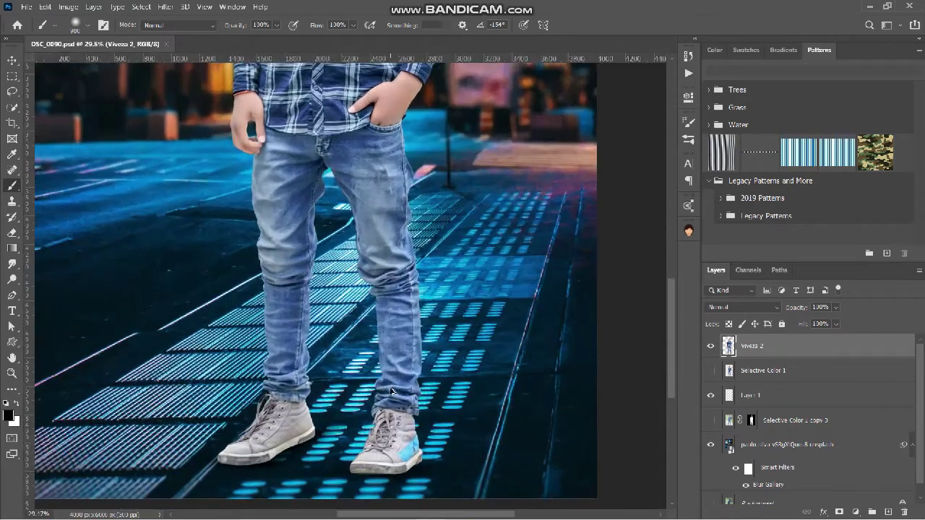
scroll(390, 391, "down", 1)
scroll(390, 392, "down", 1)
scroll(392, 392, "up", 1)
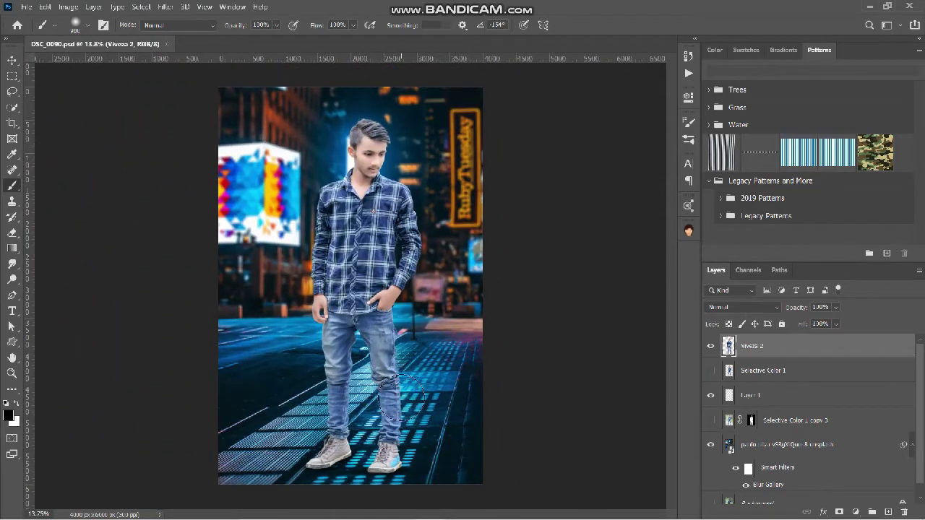
scroll(397, 397, "up", 1)
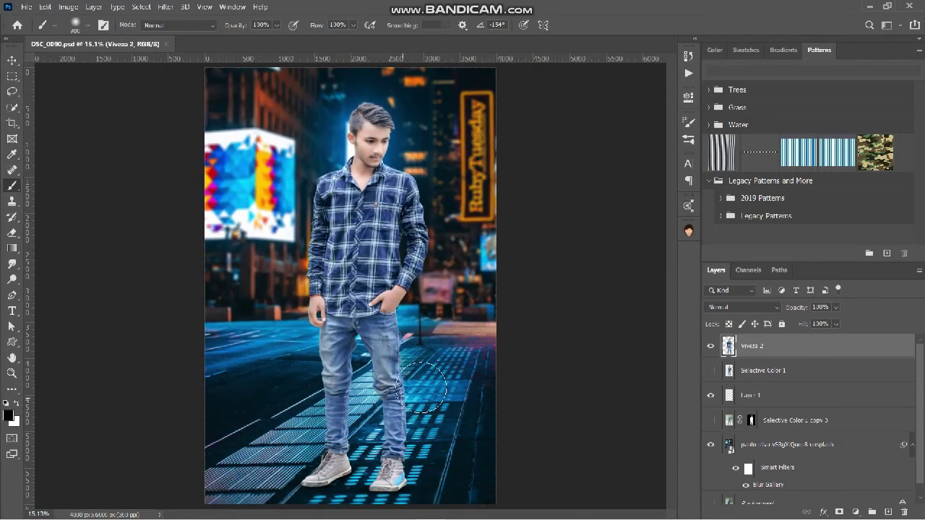
key("ctrl+shift+n")
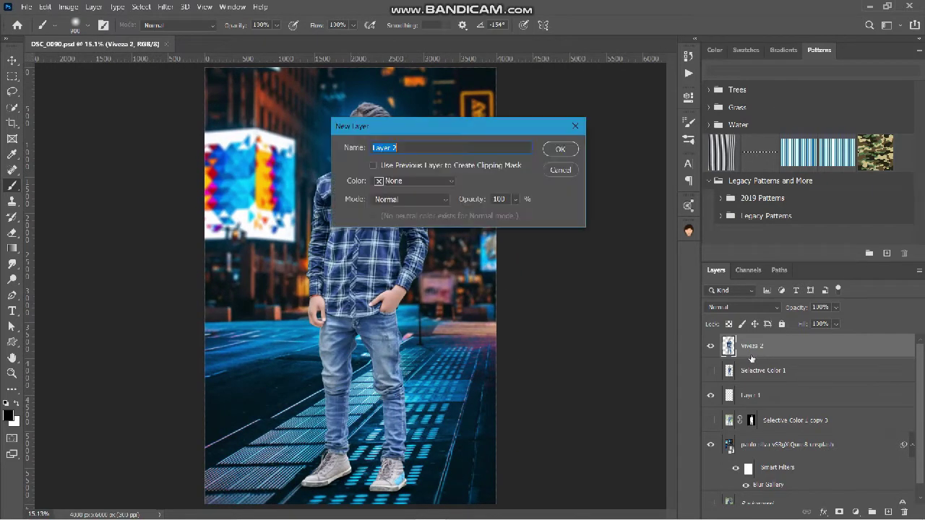
left_click(437, 203)
left_click(407, 332)
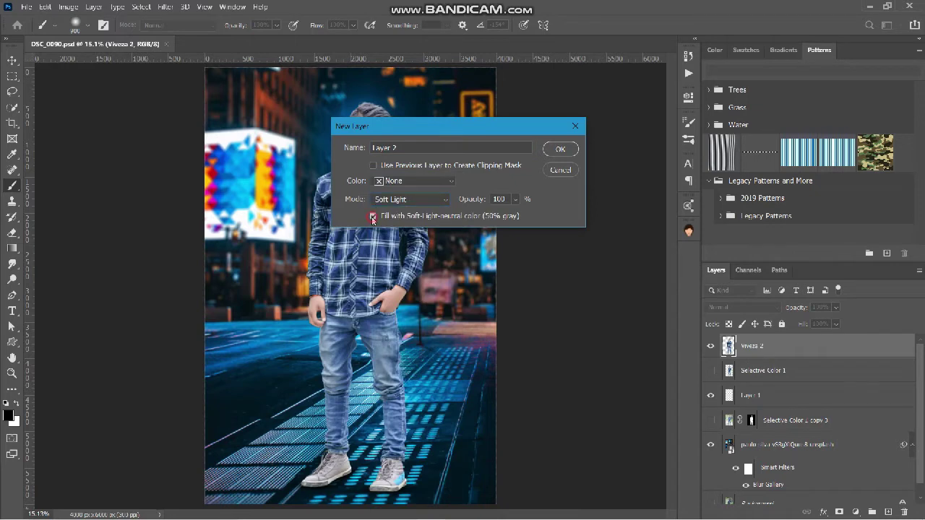
left_click(373, 216)
left_click(560, 149)
left_click(729, 357, "alt")
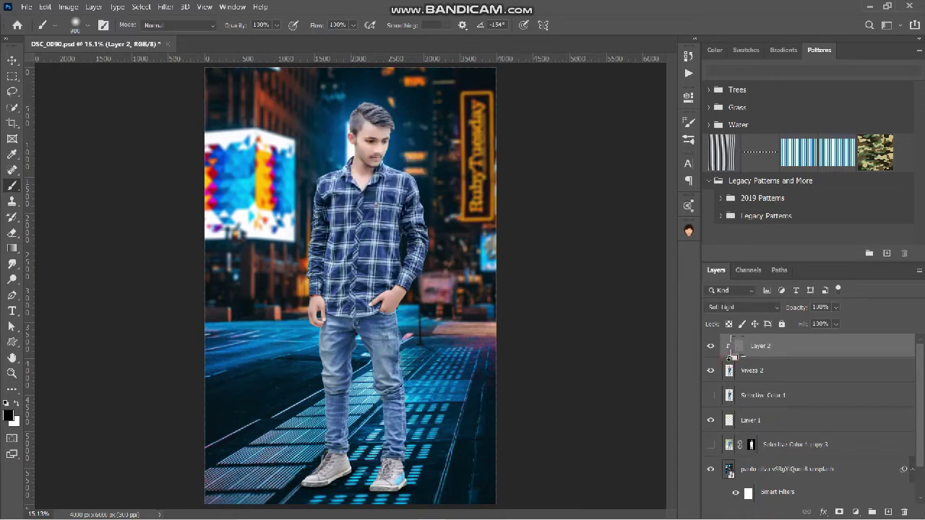
- Set the brush mode to Soft Light and paint black over the man's jeans and shoes to darken them
left_click(178, 26)
left_click(154, 199)
left_click(12, 170)
left_click(12, 187)
scroll(316, 392, "up", 5)
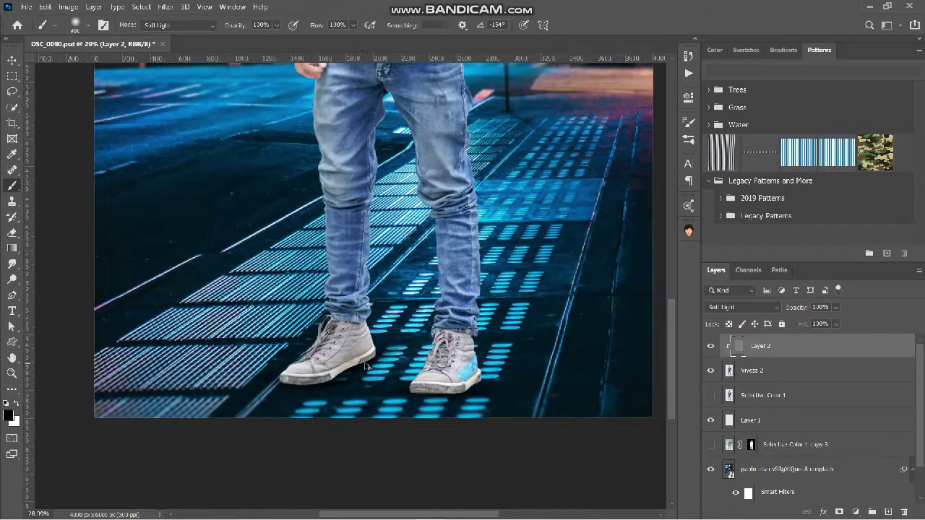
mouse_move(336, 347)
left_mouse_down()
mouse_move(318, 372)
mouse_move(346, 282)
mouse_move(339, 194)
mouse_move(345, 296)
left_mouse_up()
left_click_drag(448, 333, 434, 80)
mouse_move(449, 343)
left_mouse_down()
mouse_move(445, 370)
mouse_move(438, 205)
mouse_move(398, 115)
mouse_move(315, 229)
mouse_move(326, 310)
mouse_move(300, 392)
left_mouse_up()
- Paint black over the man's shirt on the gray layer to darken it, and save the document
scroll(495, 271, "down", 6)
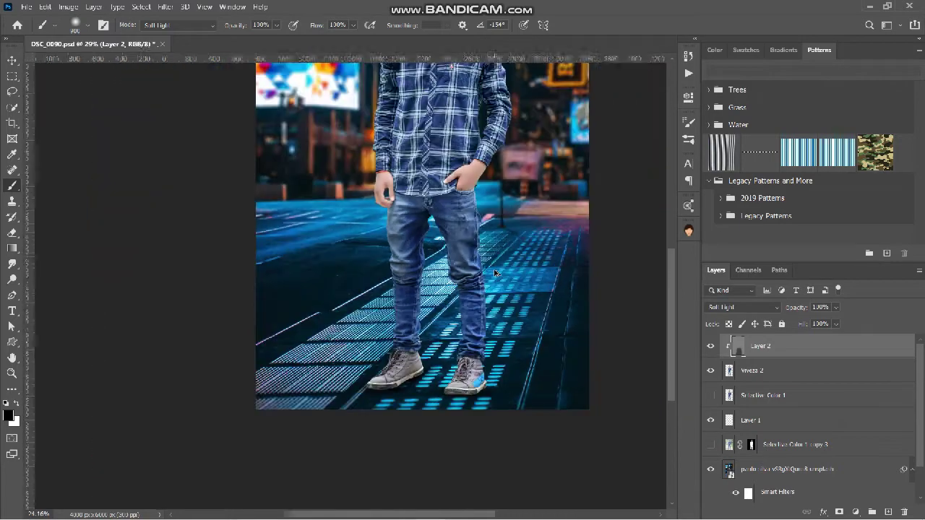
scroll(299, 333, "up", 2)
scroll(299, 333, "up", 1)
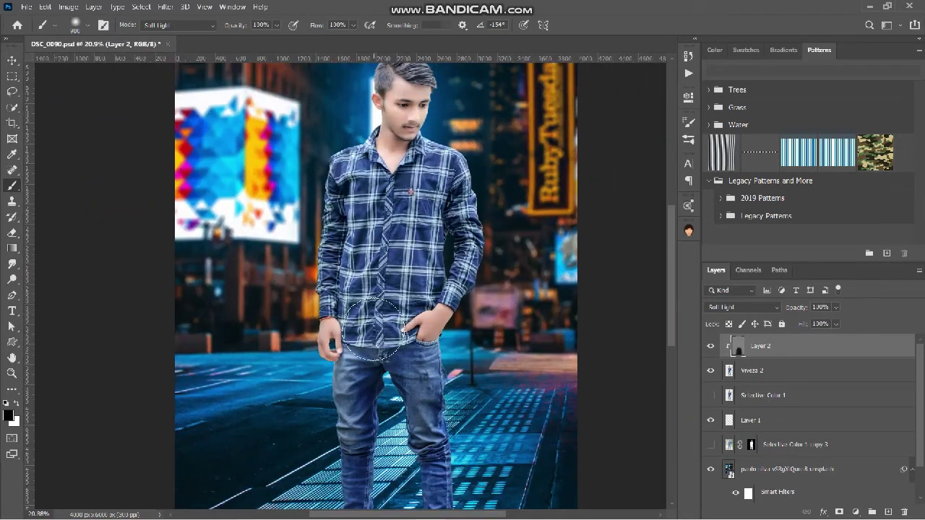
mouse_move(361, 371)
left_mouse_down()
mouse_move(363, 416)
mouse_move(341, 397)
mouse_move(368, 326)
mouse_move(401, 370)
mouse_move(435, 363)
mouse_move(417, 396)
mouse_move(373, 300)
mouse_move(363, 328)
mouse_move(339, 275)
mouse_move(331, 296)
mouse_move(326, 246)
mouse_move(349, 207)
mouse_move(383, 207)
mouse_move(363, 325)
mouse_move(391, 290)
mouse_move(385, 339)
mouse_move(433, 283)
mouse_move(434, 256)
mouse_move(407, 264)
mouse_move(410, 192)
mouse_move(436, 192)
mouse_move(470, 239)
mouse_move(466, 287)
mouse_move(436, 291)
mouse_move(468, 296)
mouse_move(448, 180)
mouse_move(417, 168)
mouse_move(374, 186)
mouse_move(357, 130)
mouse_move(375, 232)
mouse_move(347, 175)
left_mouse_up()
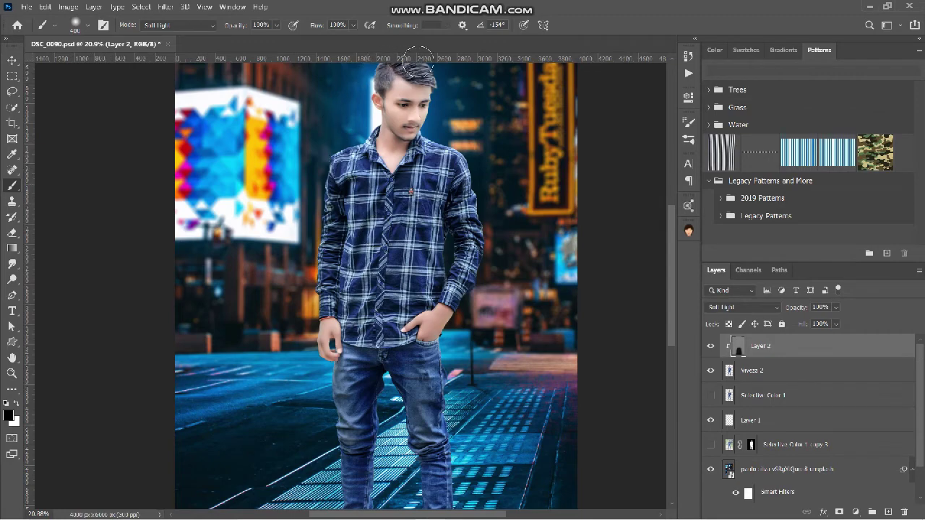
scroll(525, 285, "down", 4)
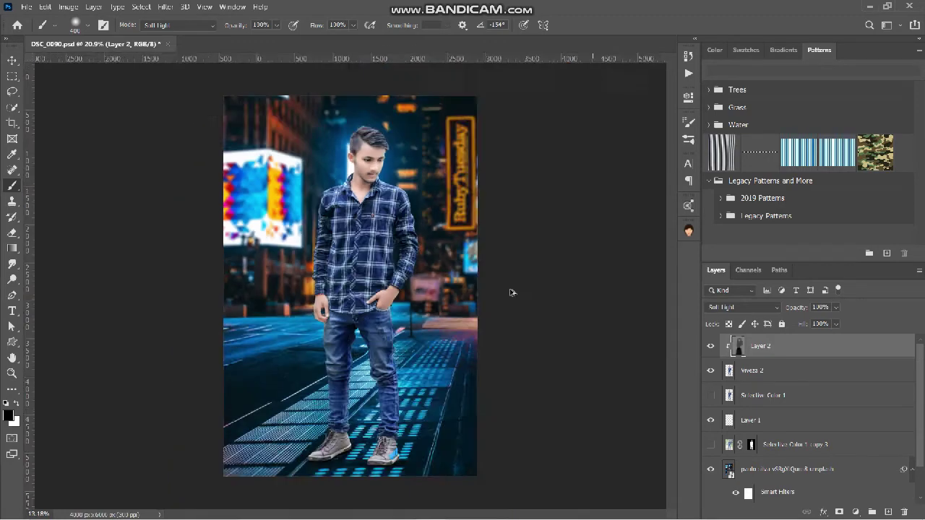
scroll(510, 295, "up", 1)
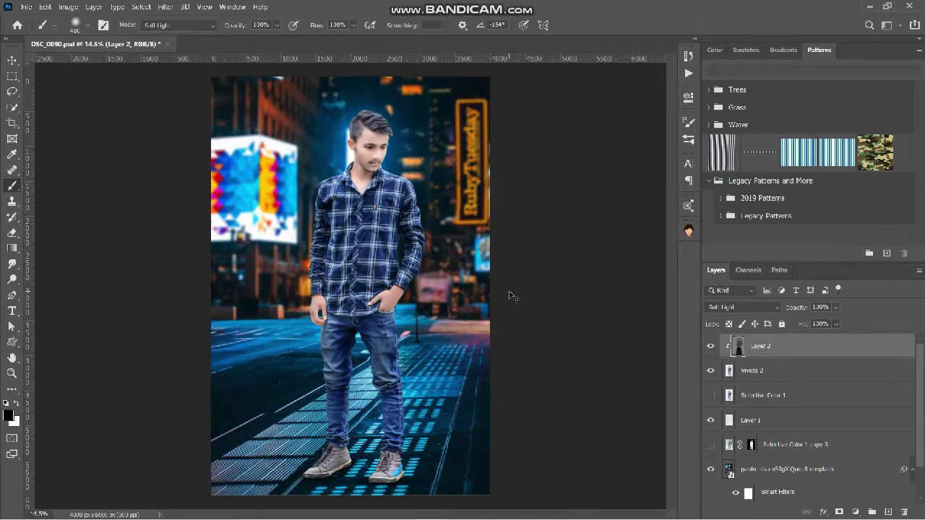
key("ctrl+s")
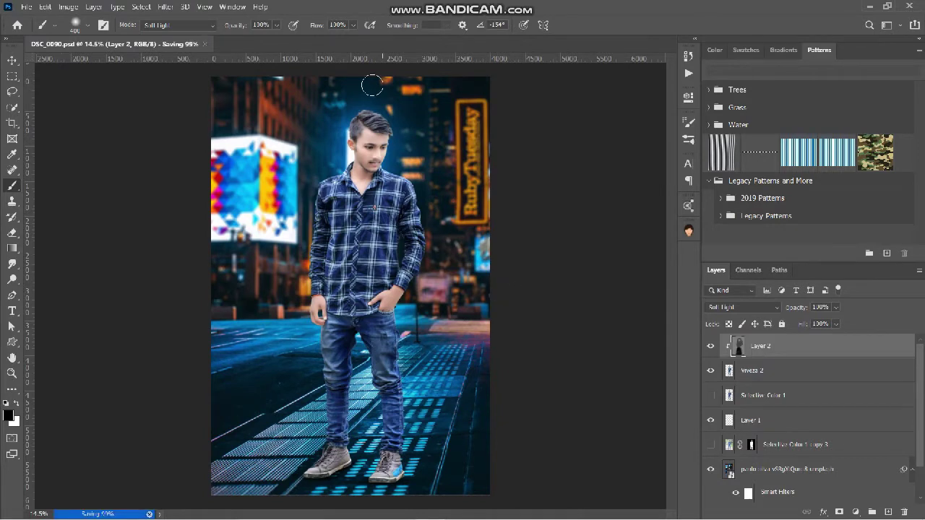
- Merge the Soft Light shading layer with the Viveza 2 layer and check the merged layer by toggling its visibility
scroll(373, 85, "down", 1)
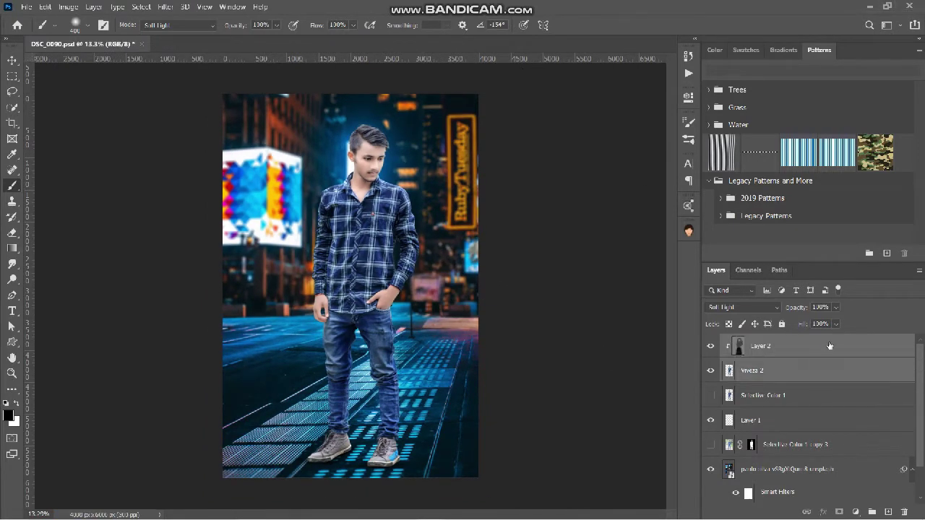
right_click(824, 373)
left_click(730, 378)
left_click(710, 348)
left_click(711, 347)
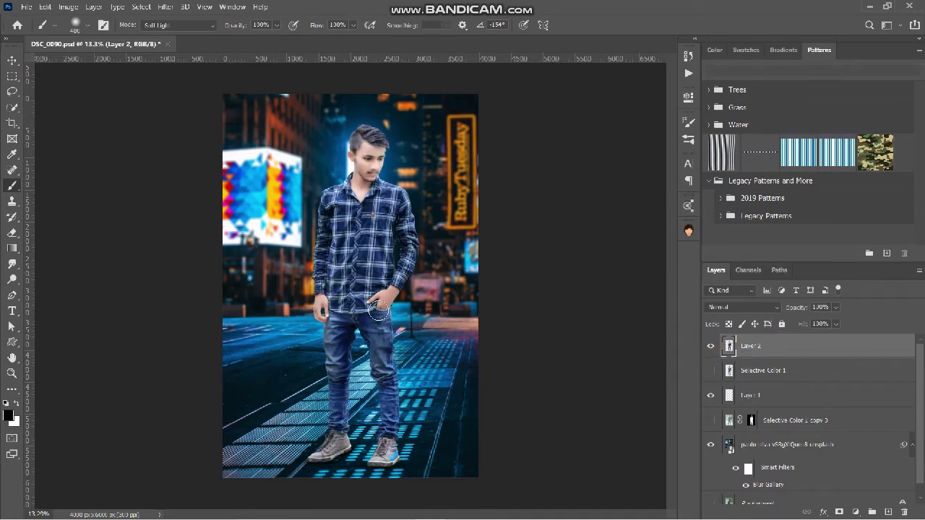
- Apply a white (ffffff) Inner Glow to the merged man layer with a size of about 40 px
double_click(859, 349)
left_click(458, 362)
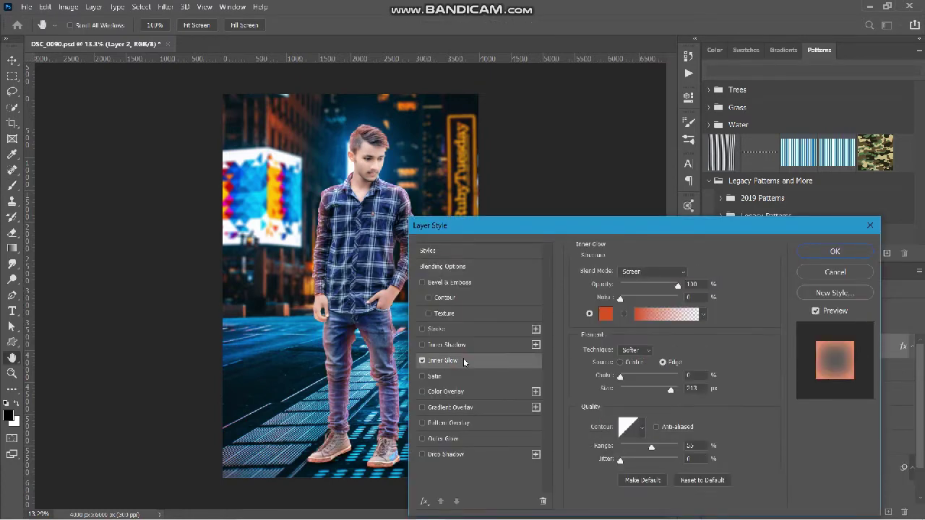
left_click(605, 316)
left_click_drag(530, 243, 398, 218)
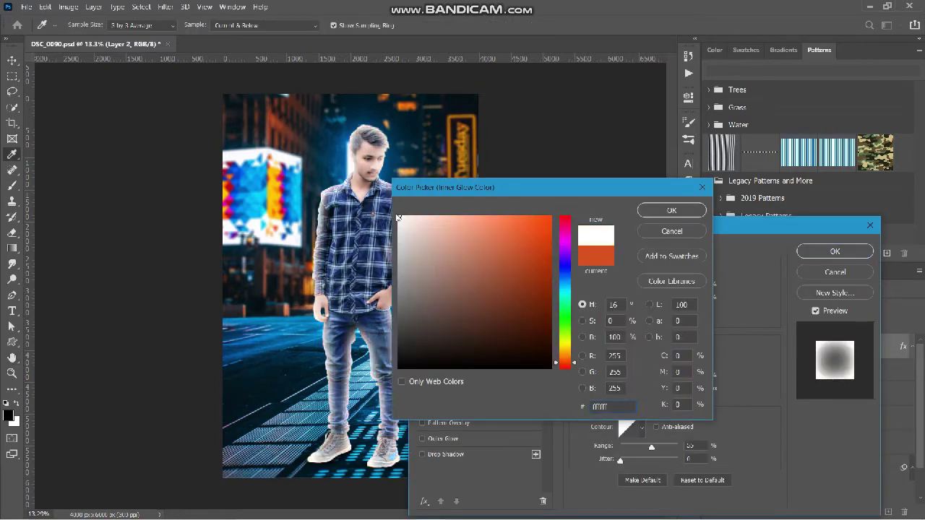
left_click(672, 210)
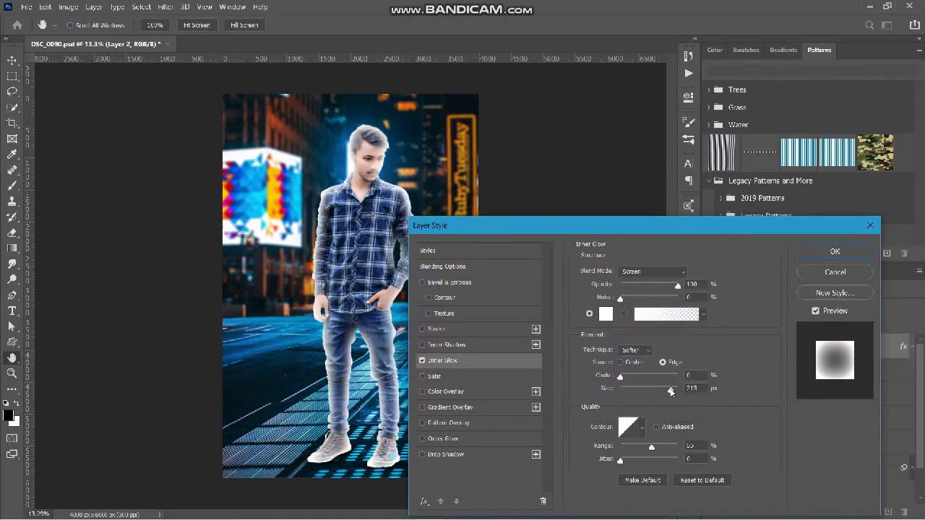
left_click_drag(671, 392, 636, 389)
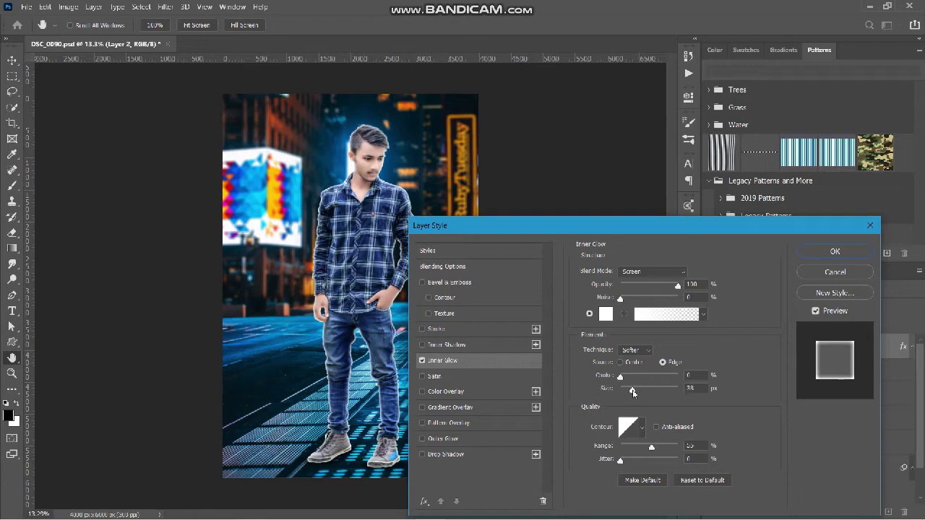
left_click_drag(633, 391, 635, 391)
left_click(813, 251)
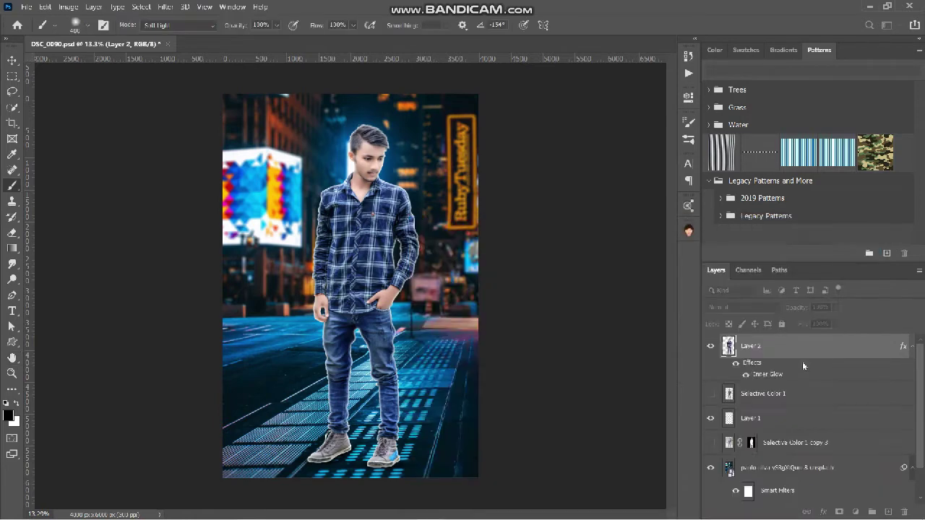
- Separate the Inner Glow effect into its own layer and hide it with a black layer mask
right_click(902, 347)
left_click(882, 322)
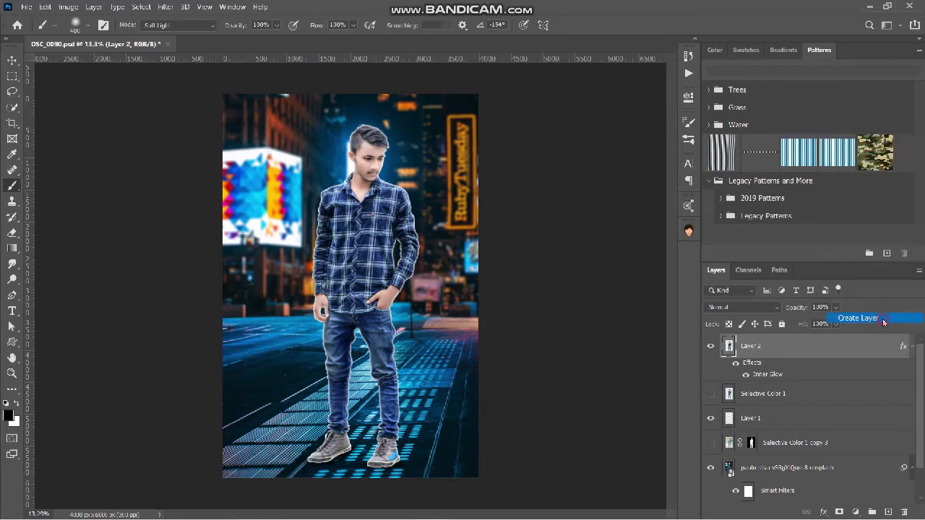
key("ctrl+i")
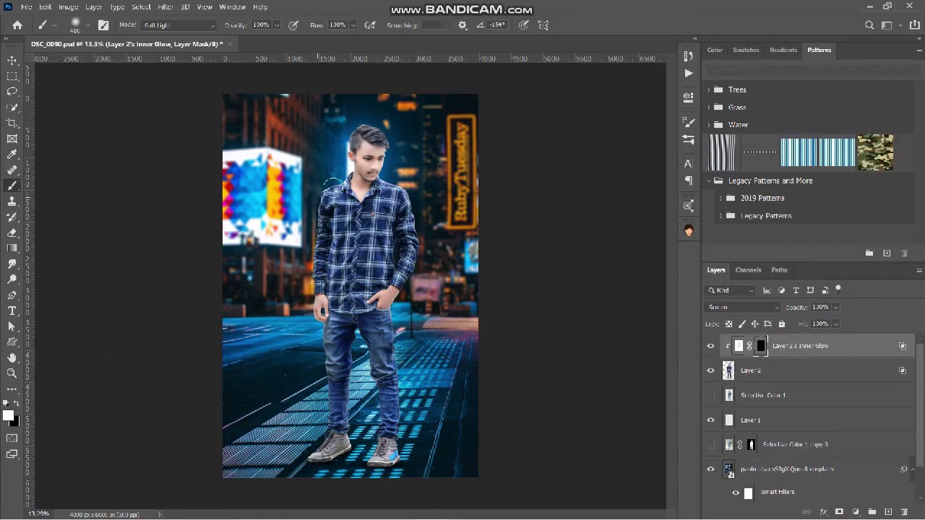
- Set the brush mode to Normal and paint white on the glow mask along the man's neck, shoulders, arms and legs
left_click_drag(347, 161, 350, 175)
left_click(188, 27)
left_click(182, 36)
left_click_drag(331, 182, 311, 296)
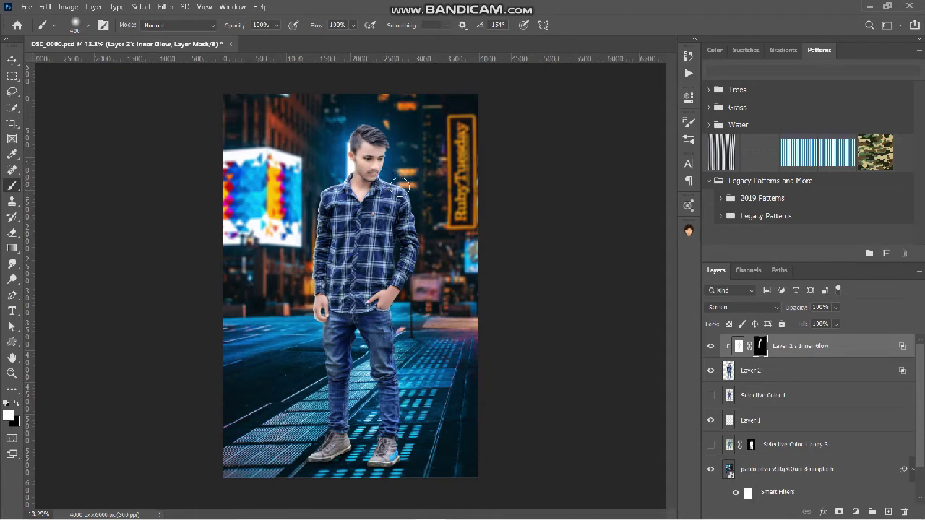
mouse_move(407, 209)
left_mouse_down()
mouse_move(412, 265)
mouse_move(430, 279)
mouse_move(420, 288)
mouse_move(417, 269)
mouse_move(424, 323)
left_mouse_up()
left_click_drag(357, 332, 358, 376)
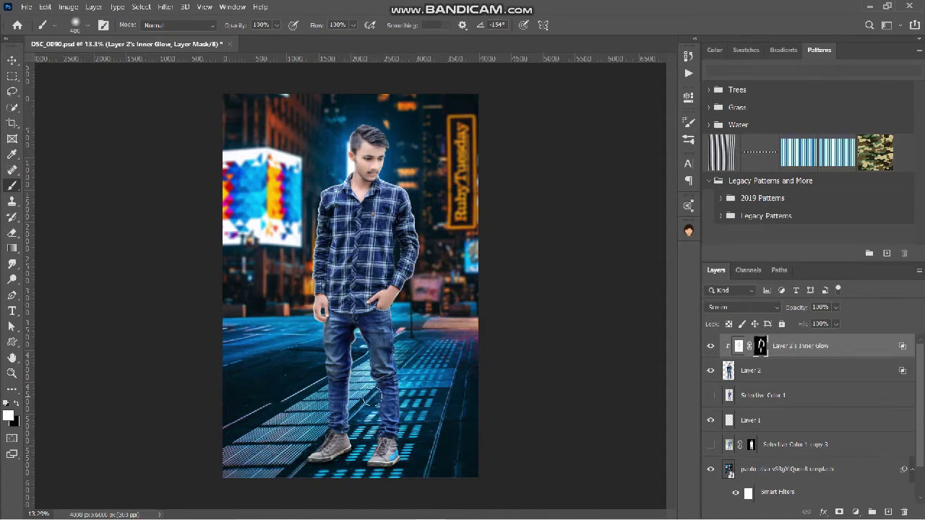
scroll(380, 396, "up", 2)
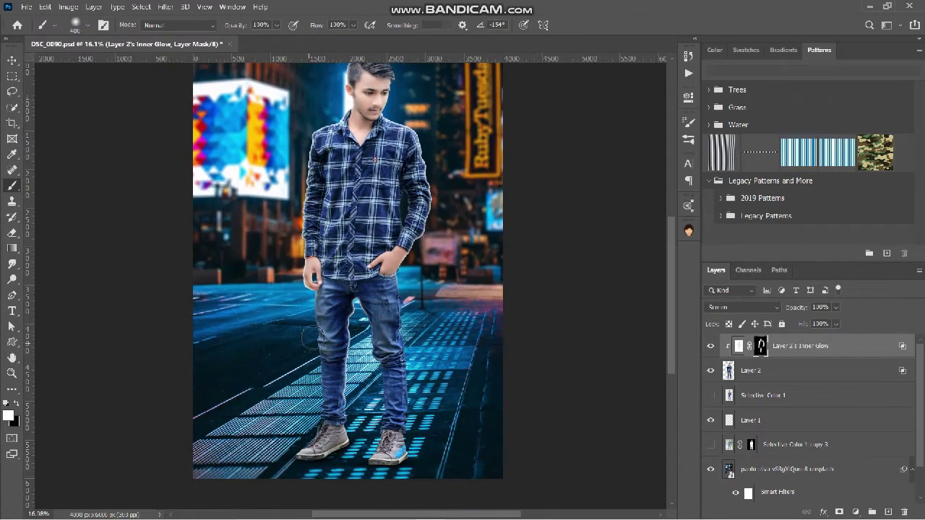
left_click_drag(316, 306, 324, 366)
left_click_drag(394, 271, 407, 363)
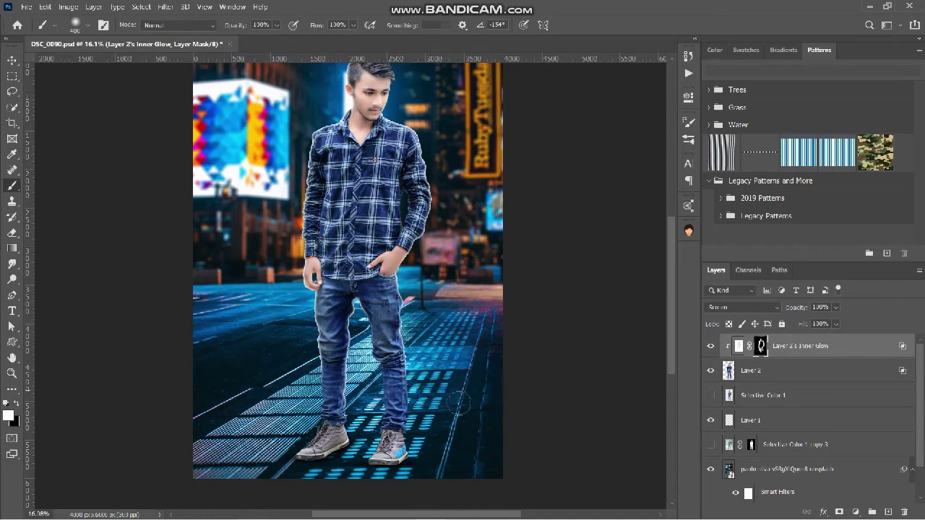
- Compare the man's edges with the Inner Glow layer shown and hidden
scroll(448, 386, "up", 2)
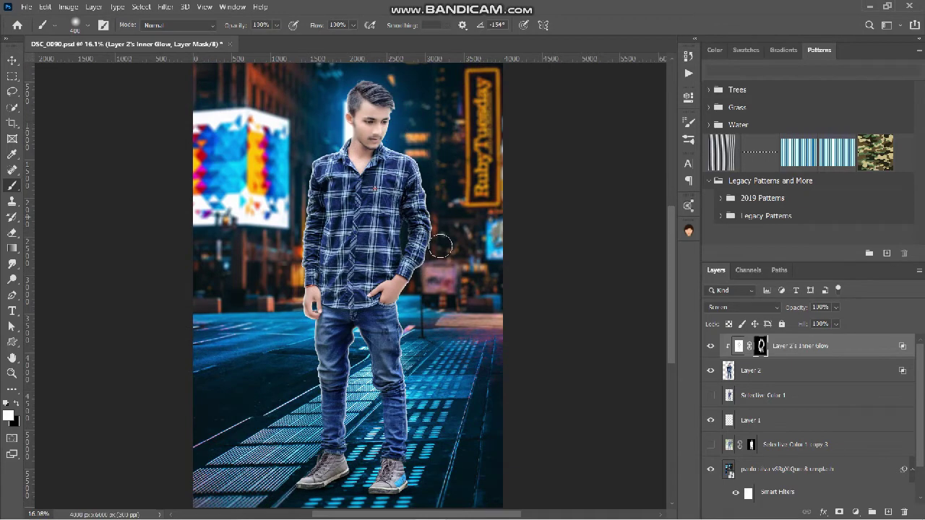
scroll(447, 258, "up", 1)
scroll(446, 259, "down", 2)
scroll(445, 278, "up", 1)
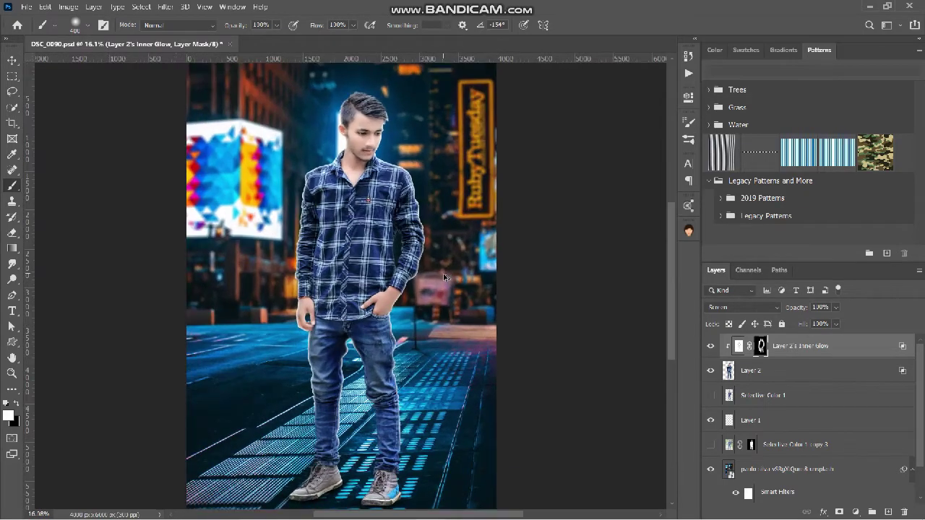
scroll(444, 278, "down", 1)
scroll(448, 282, "up", 1)
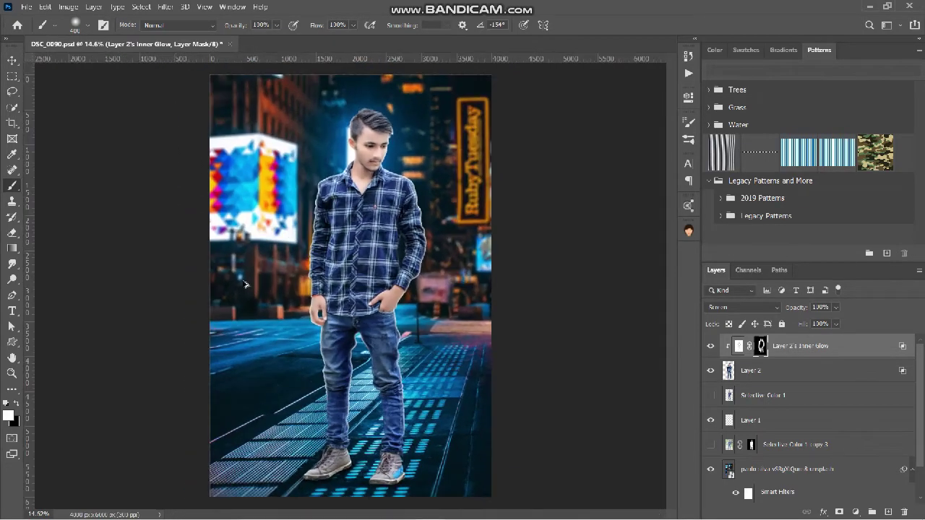
scroll(228, 291, "down", 1)
scroll(352, 298, "down", 1)
scroll(354, 300, "up", 1)
scroll(370, 307, "down", 1)
left_click(711, 348)
left_click(711, 347)
left_click(712, 348)
left_click(712, 348)
left_click(711, 348)
left_click(712, 348)
left_click(711, 347)
left_click(711, 347)
left_click(710, 347)
- Save the document with the masked rim glow
key("ctrl+s")
scroll(465, 339, "down", 2)
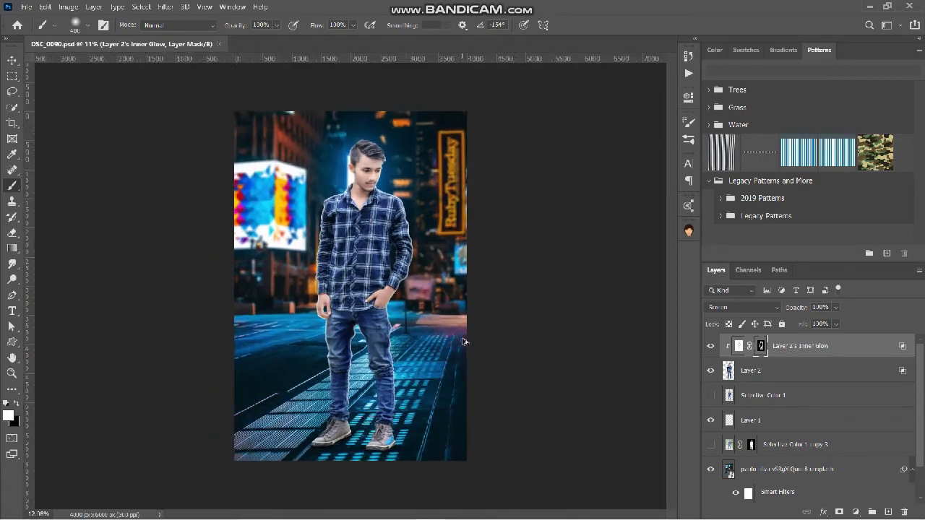
scroll(464, 338, "up", 2)
scroll(464, 339, "down", 1)
scroll(464, 339, "up", 2)
scroll(464, 338, "down", 1)
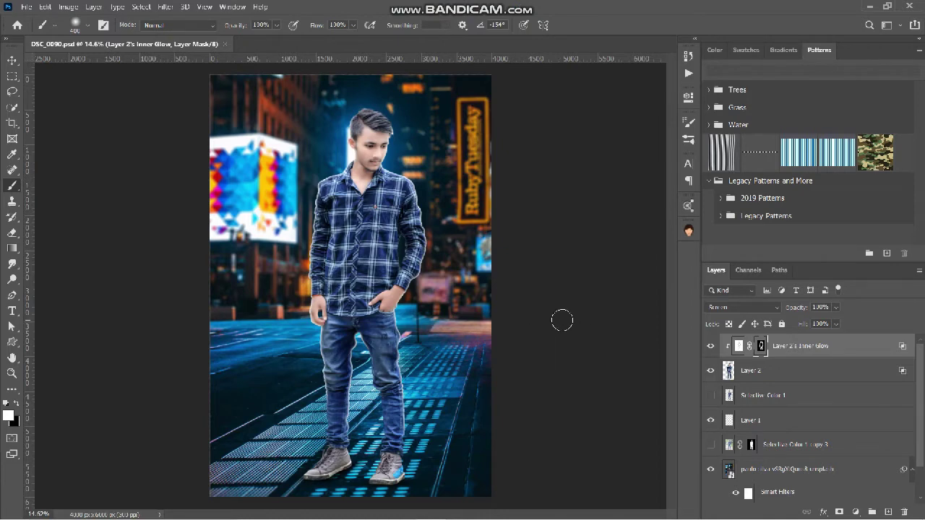
- Add a Screen-mode layer above the masked rim glow and sample bright cyan from the billboard as the foreground colour
left_click(818, 373)
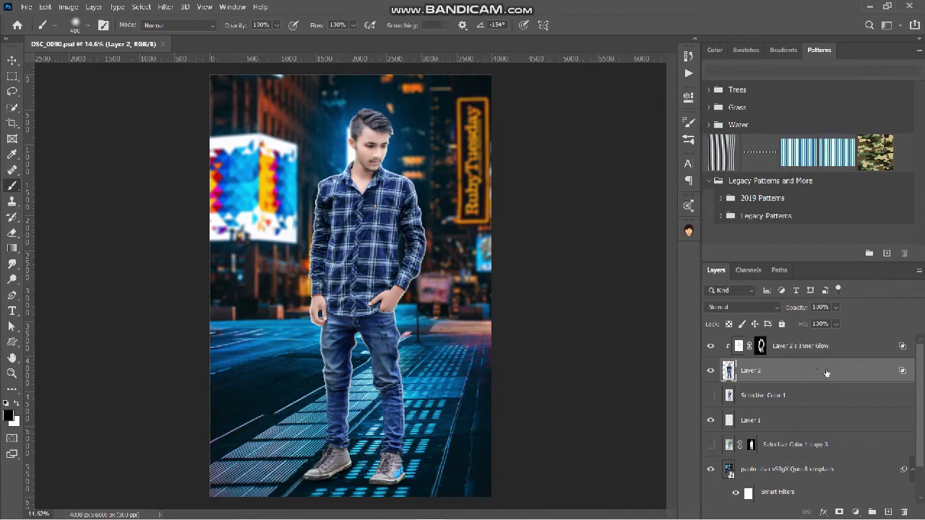
left_click(842, 349)
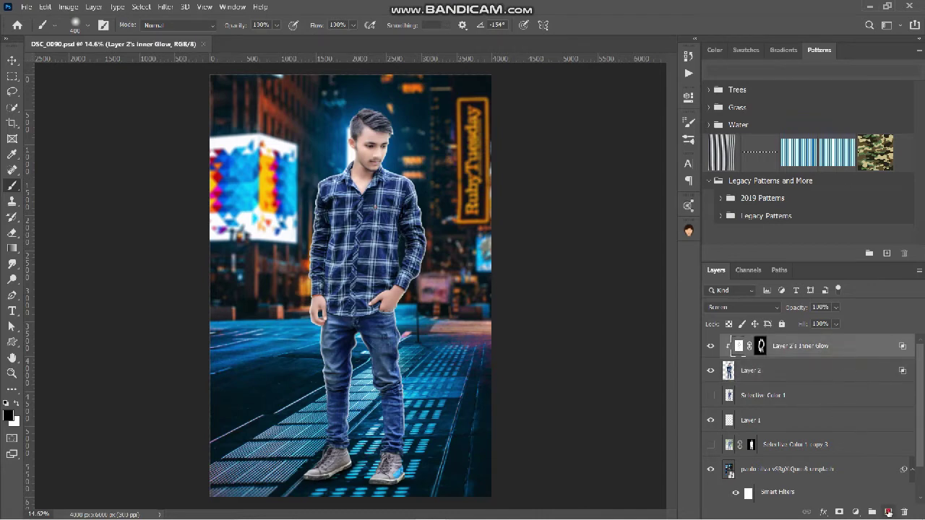
left_click(888, 512)
left_click(735, 307)
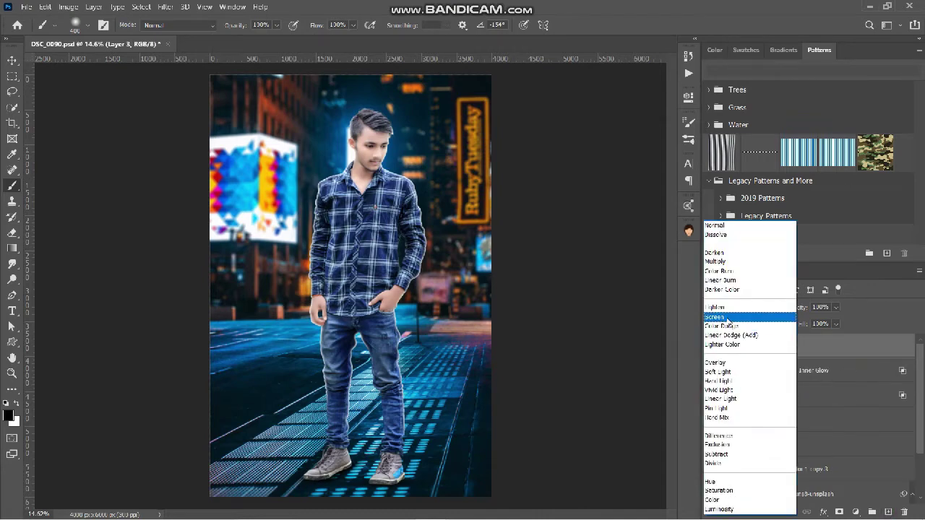
left_click(727, 317)
left_click(9, 416)
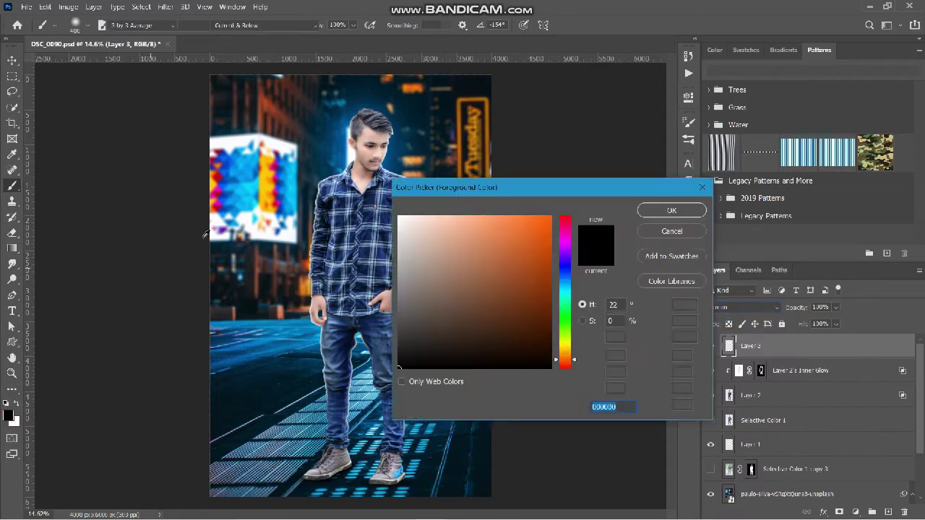
left_click(250, 189)
left_click(655, 213)
key("b")
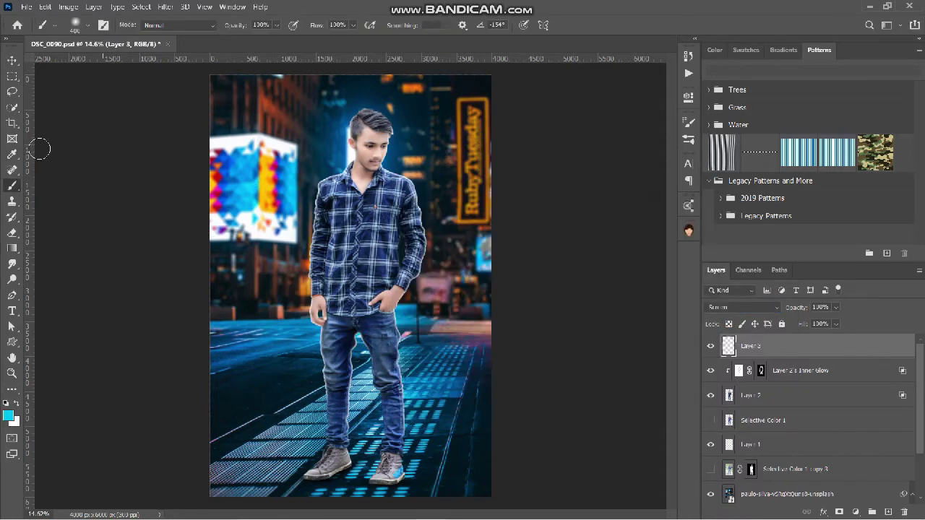
- Set the brush to Screen mode, enlarge it to span the billboard, and paint a cyan glow there at 46% flow
left_click(187, 26)
left_click(177, 148)
left_click(12, 188)
key("bracketright")
key("bracketright")
key("bracketright")
key("bracketright")
key("bracketright")
key("bracketright")
key("bracketright")
key("bracketright")
key("bracketright")
key("bracketright")
key("bracketright")
key("bracketright")
key("bracketright")
key("bracketright")
key("bracketright")
key("bracketright")
key("bracketright")
key("bracketright")
key("bracketright")
key("bracketright")
key("bracketright")
key("bracketright")
key("bracketright")
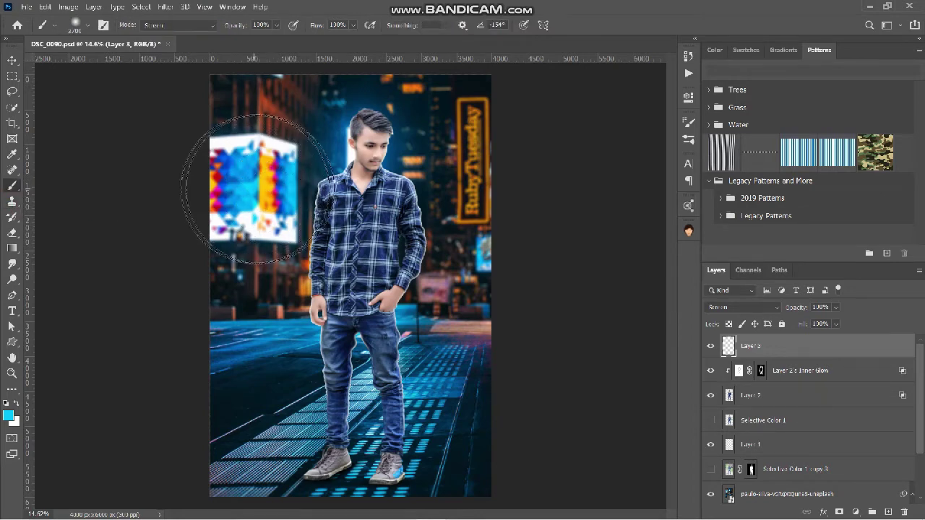
key("bracketright")
left_click(273, 196)
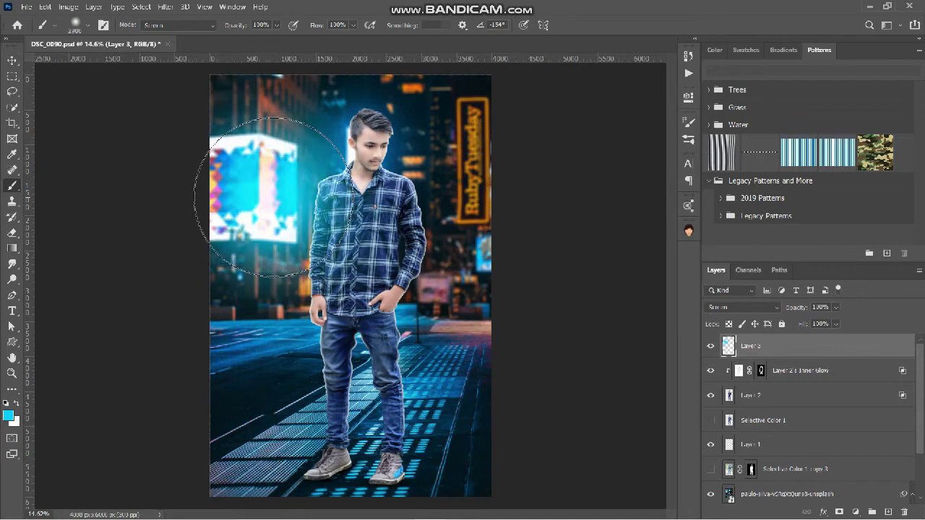
key("ctrl+z")
left_click(353, 25)
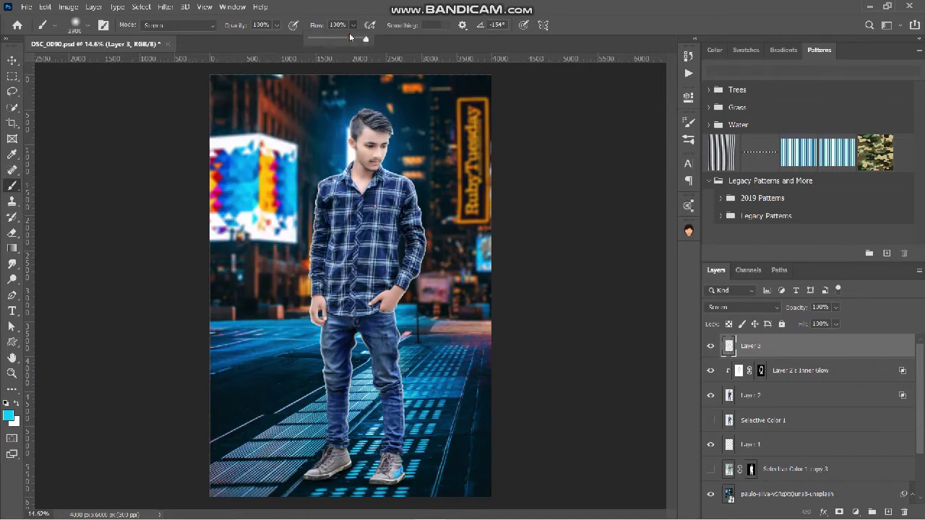
left_click(272, 196)
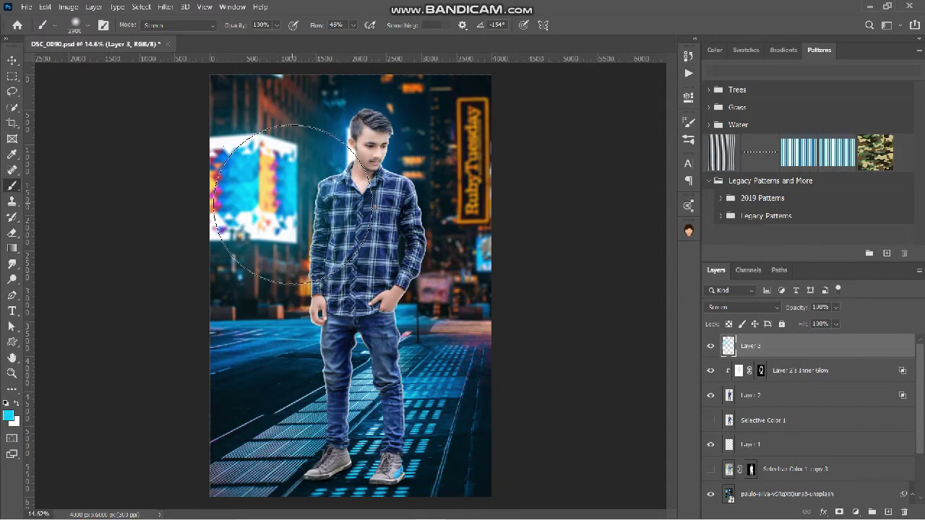
- Add another Screen-mode layer and choose orange e48b21 as the foreground colour, starting from a sample of the RubyTuesday sign
left_click(888, 511)
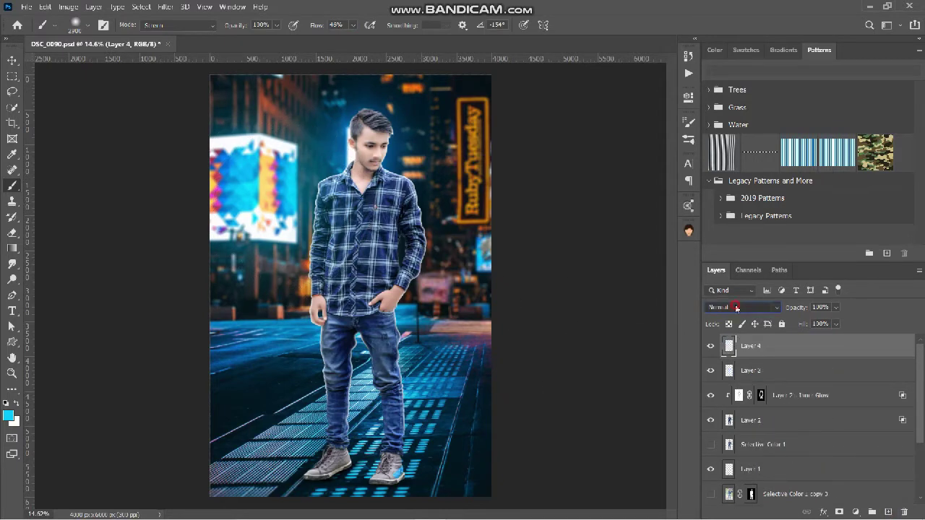
left_click(726, 308)
left_click(726, 318)
left_click(8, 416)
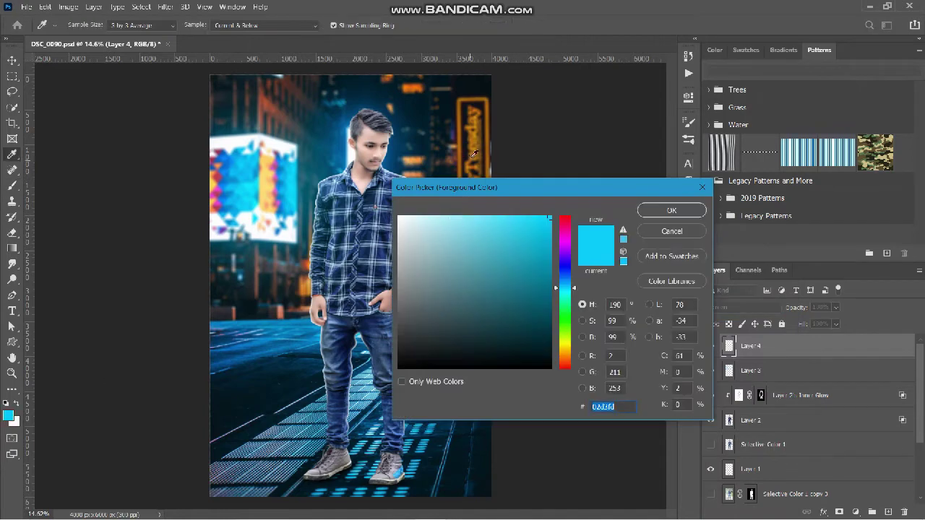
left_click(462, 149)
left_click_drag(531, 262, 532, 232)
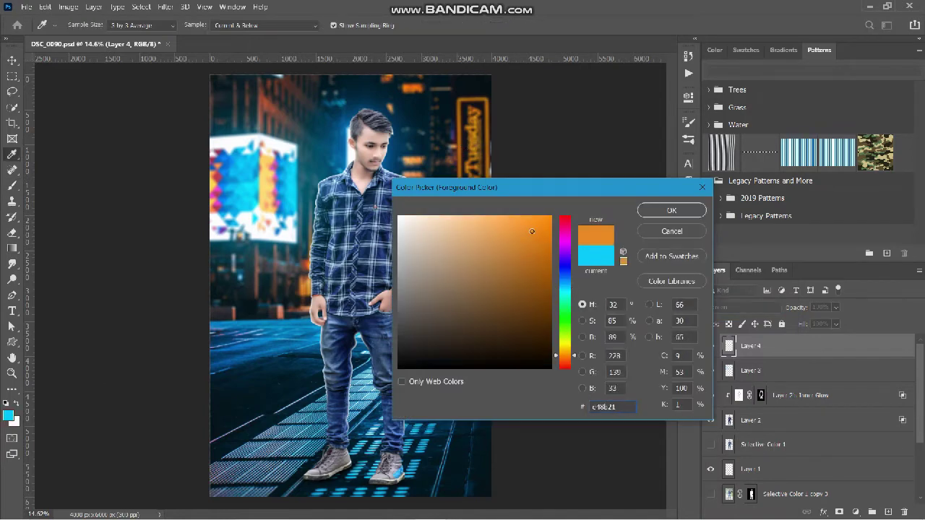
left_click(670, 210)
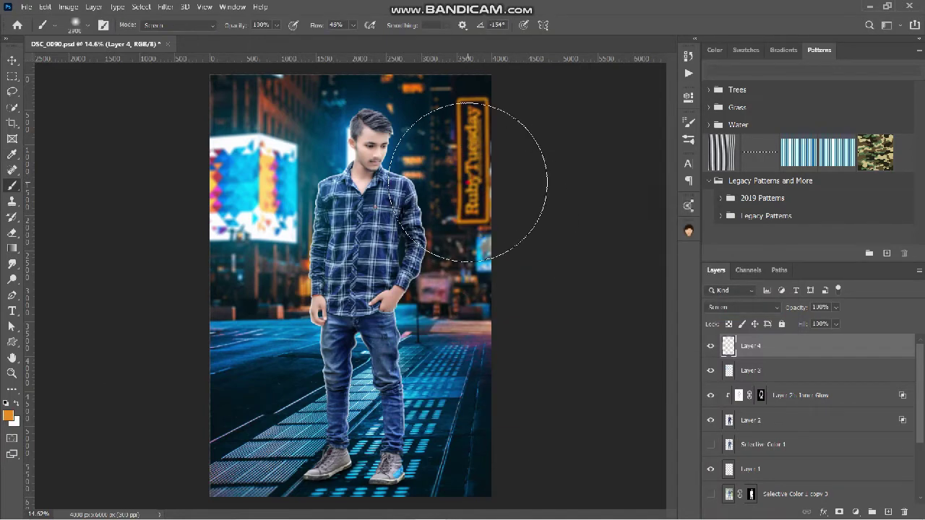
- Paint a soft orange glow over the RubyTuesday sign, undoing the extra dab
left_click(473, 183)
left_click(471, 189)
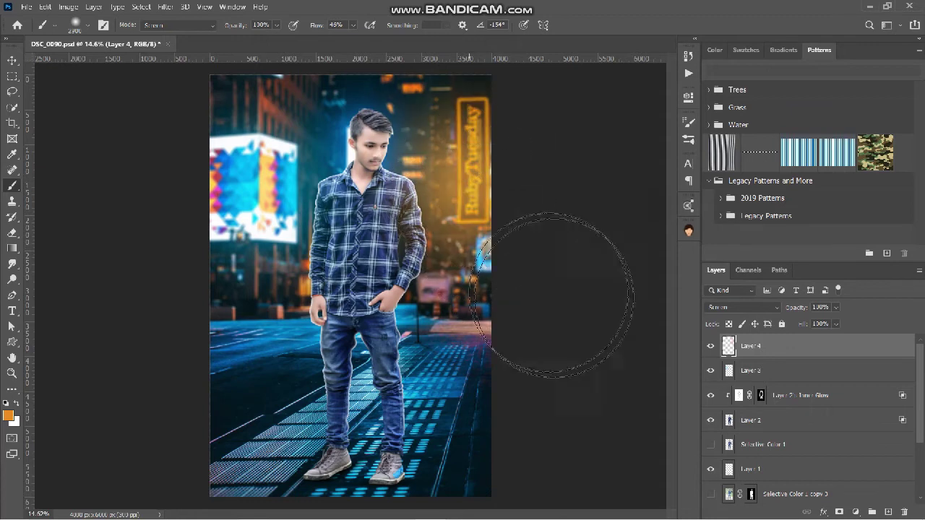
key("ctrl+z")
scroll(523, 319, "down", 5)
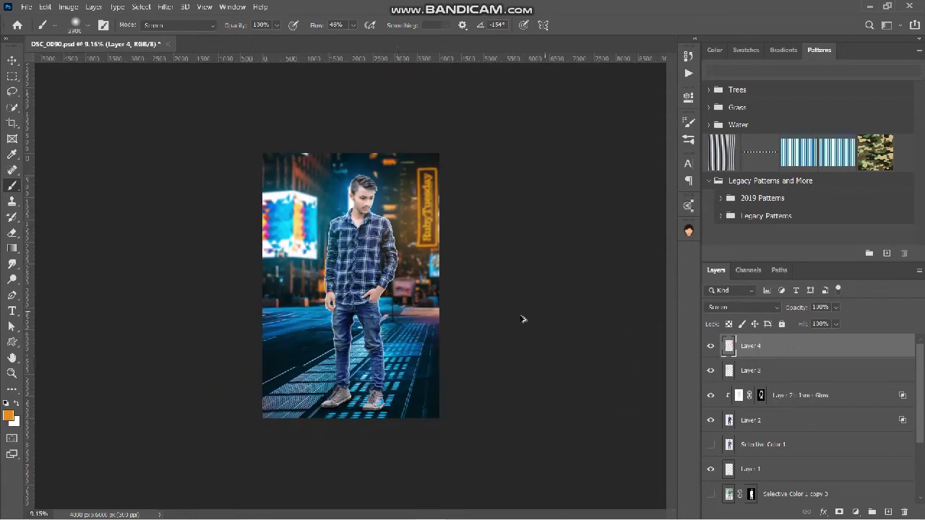
scroll(403, 331, "up", 5)
scroll(398, 332, "down", 1)
scroll(398, 333, "up", 2)
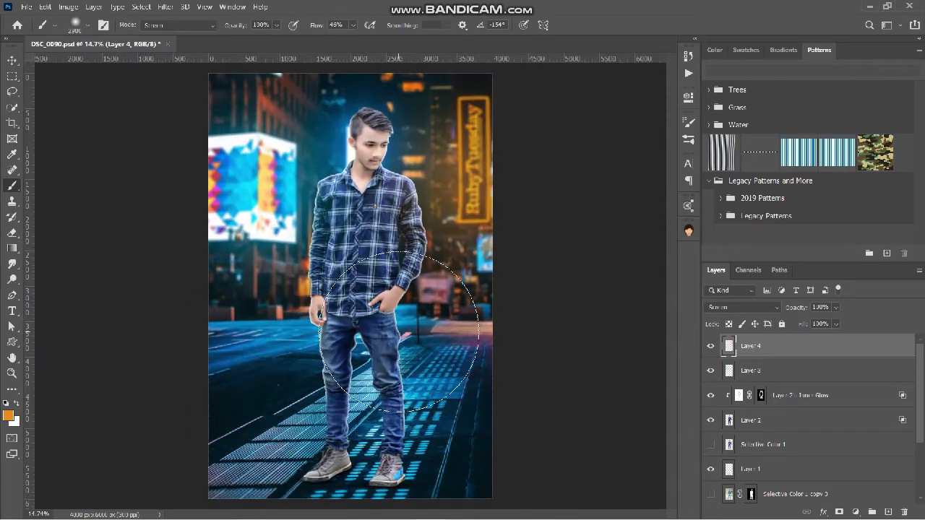
- Add a third Screen-mode layer and sample teal 2aa8c7 from the lit pavement between the shoes as the foreground colour
left_click(889, 512)
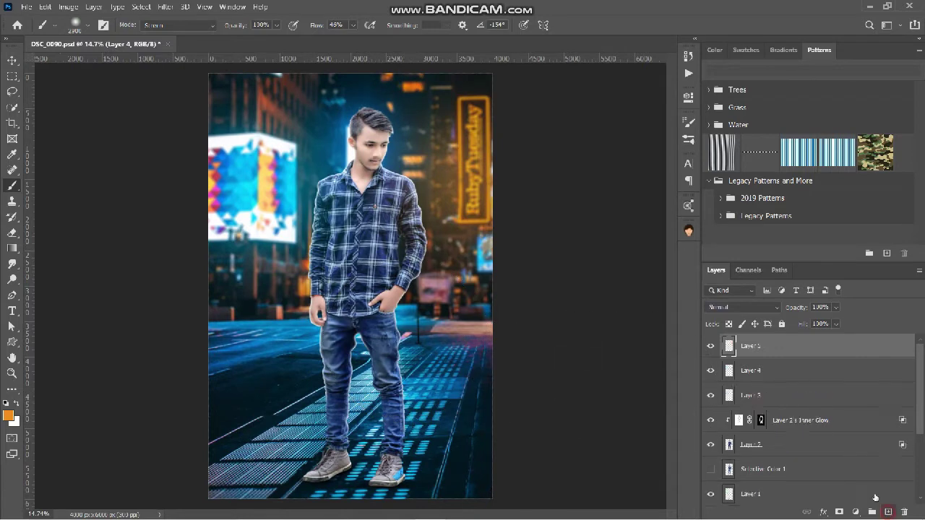
left_click(735, 307)
left_click(730, 316)
left_click(8, 416)
left_click(370, 453)
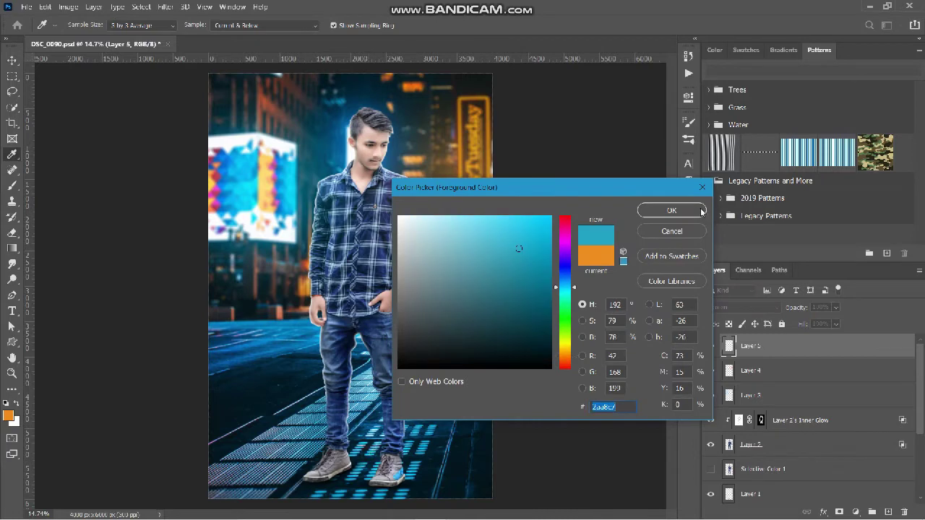
key("Return")
- Undo the first teal dab, lower the brush flow to 26% and paint a fainter teal glow around the shoes
left_click(368, 461)
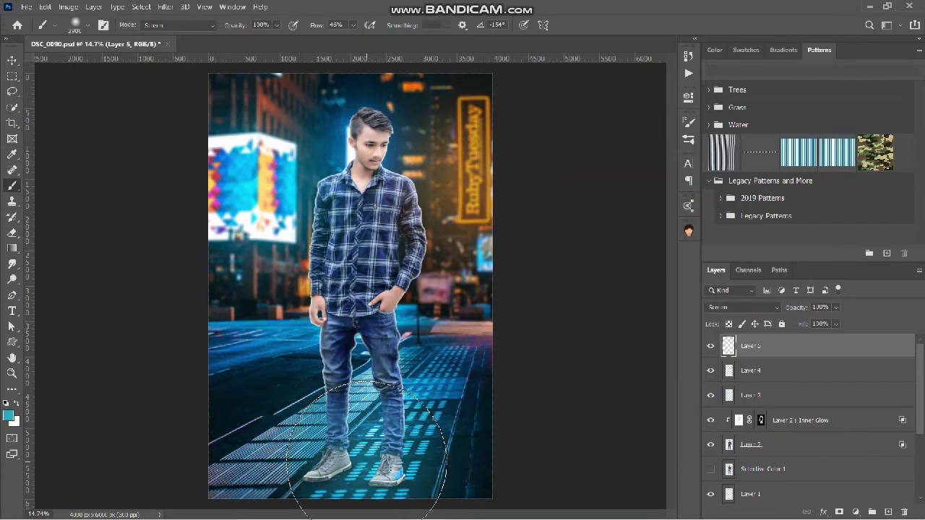
key("ctrl+z")
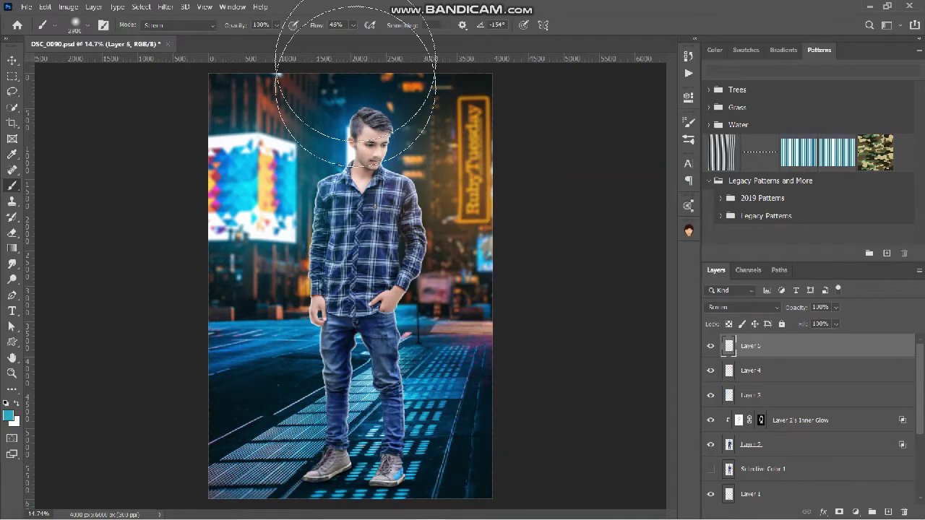
left_click(353, 25)
left_click_drag(359, 38, 349, 39)
left_click(355, 480)
scroll(435, 367, "down", 6)
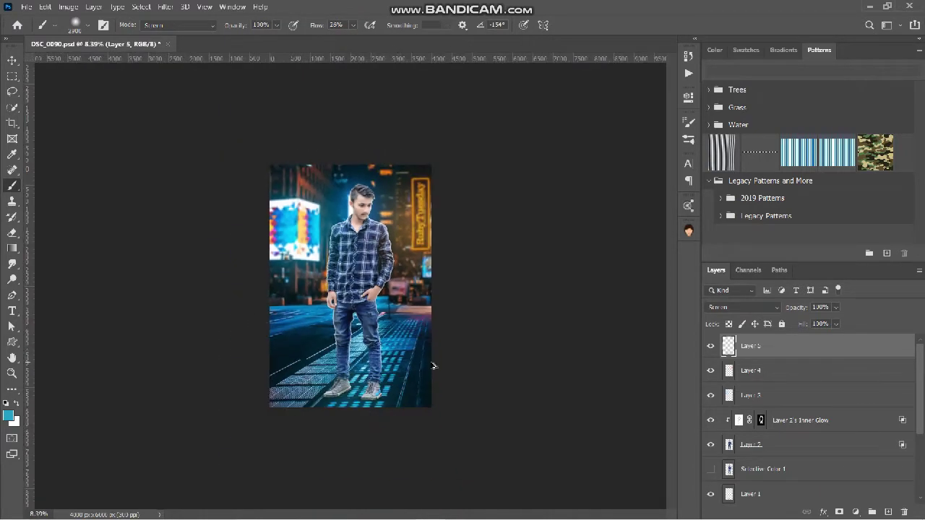
scroll(391, 372, "up", 5)
scroll(356, 379, "down", 1)
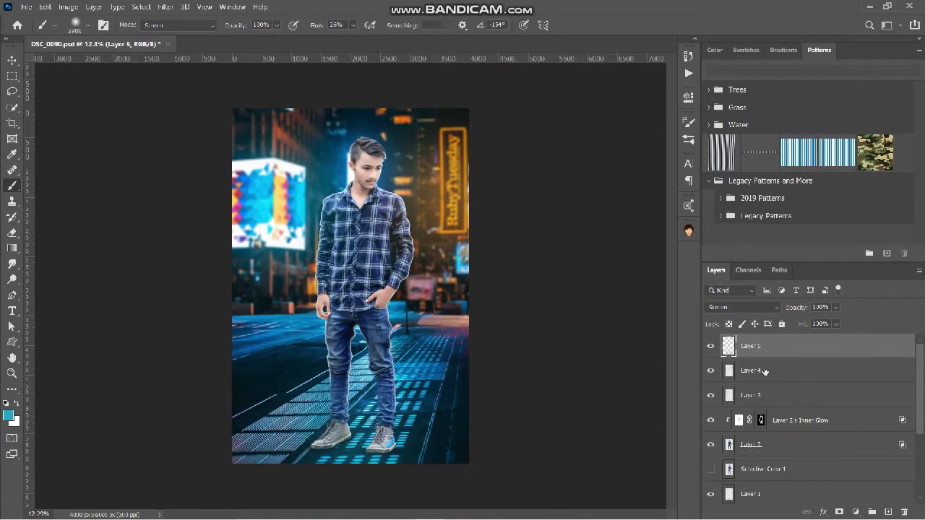
- Add an Inner Glow effect to the man's layer and sample light blue from the billboard as the glow colour
left_click(815, 448)
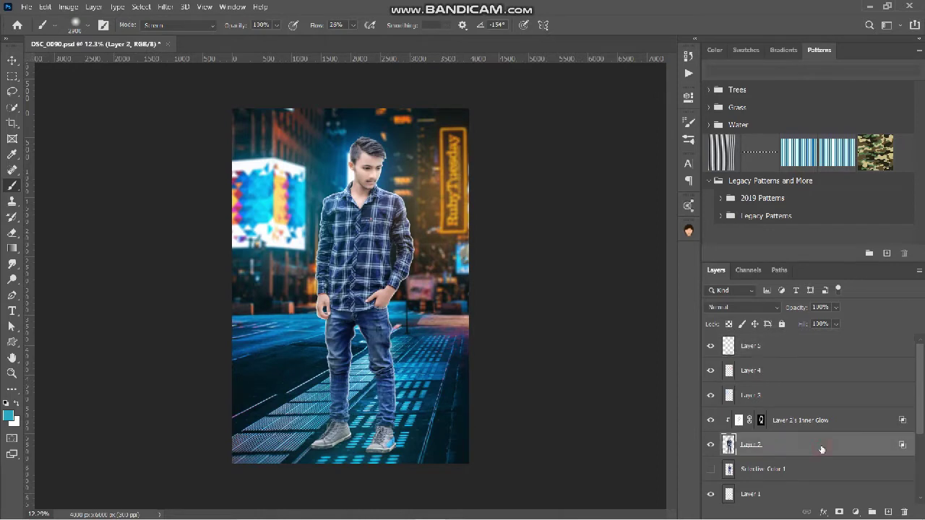
double_click(823, 450)
left_click_drag(548, 226, 578, 114)
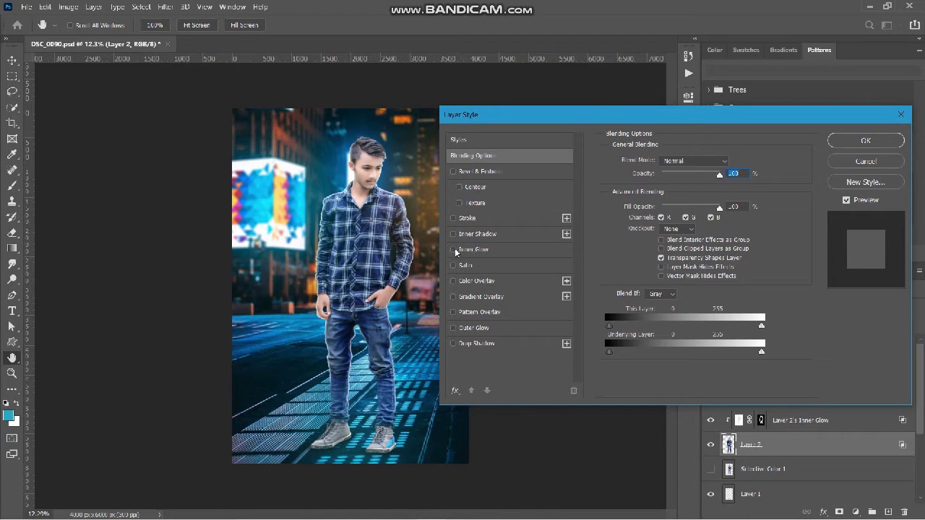
left_click(474, 249)
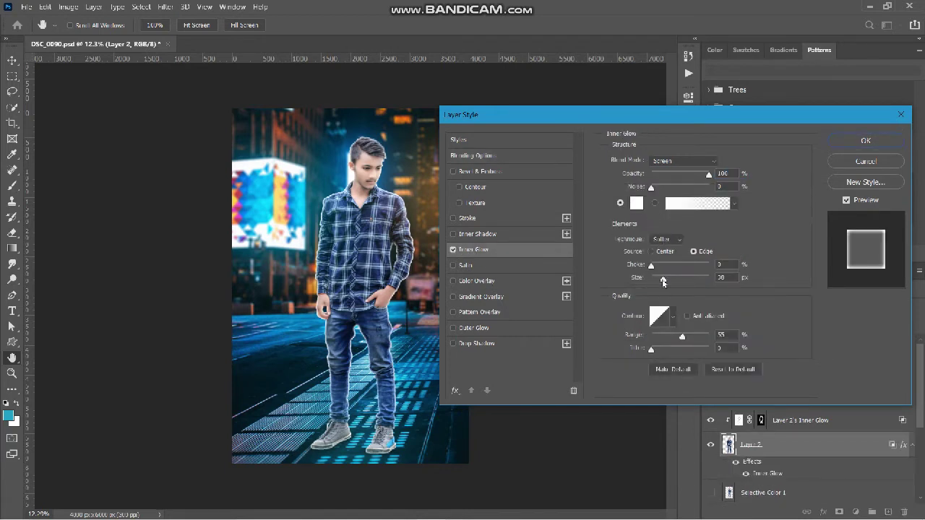
left_click_drag(664, 281, 654, 281)
left_click(636, 204)
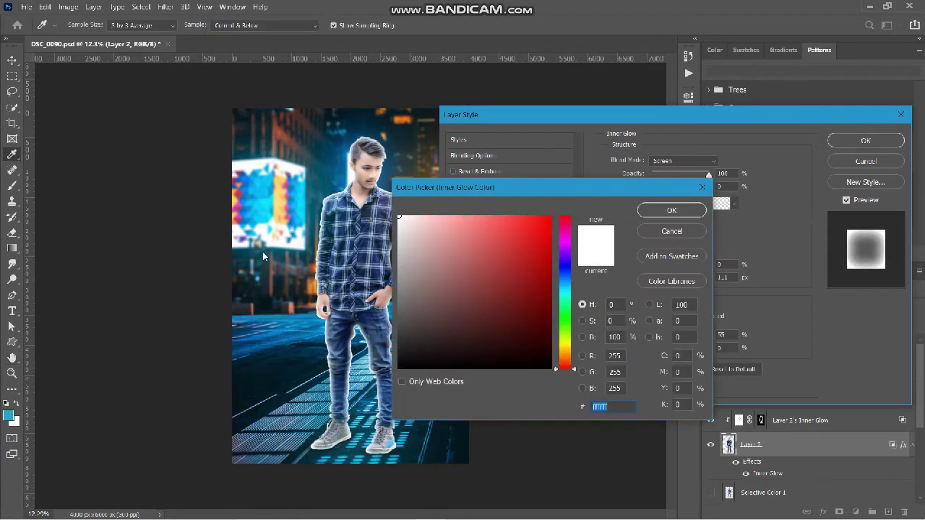
left_click(300, 205)
left_click(649, 213)
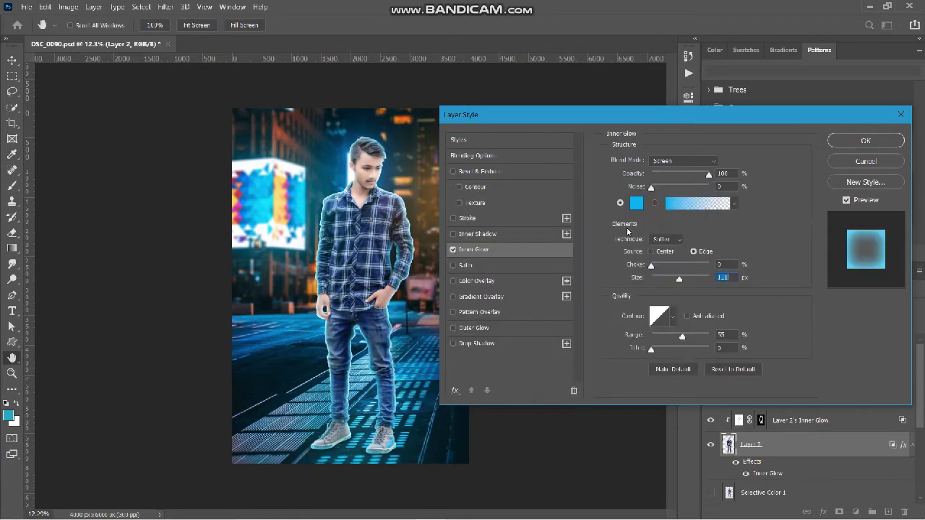
- Set the blue Inner Glow's opacity to 59% and size to 191 px, and apply the layer style
left_click_drag(679, 281, 689, 279)
left_click_drag(710, 178, 684, 177)
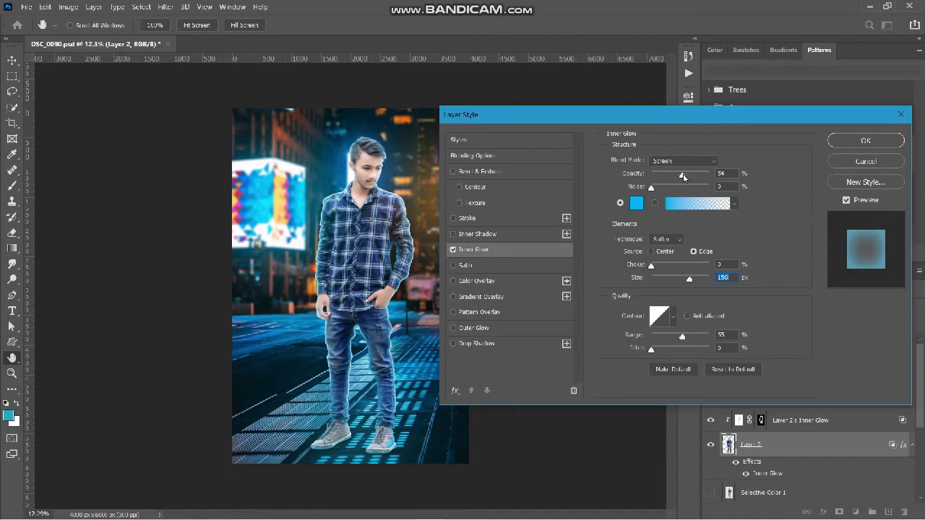
left_click_drag(683, 176, 687, 178)
left_click(689, 282)
left_click_drag(690, 282, 692, 283)
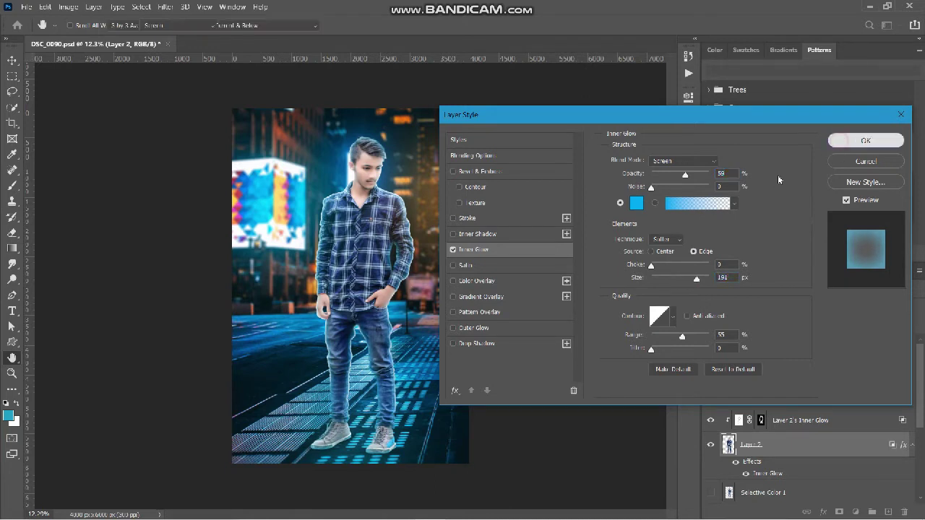
left_click(866, 141)
- Separate the blue Inner Glow into its own layer and hide it with a black layer mask
right_click(897, 445)
left_click(885, 421)
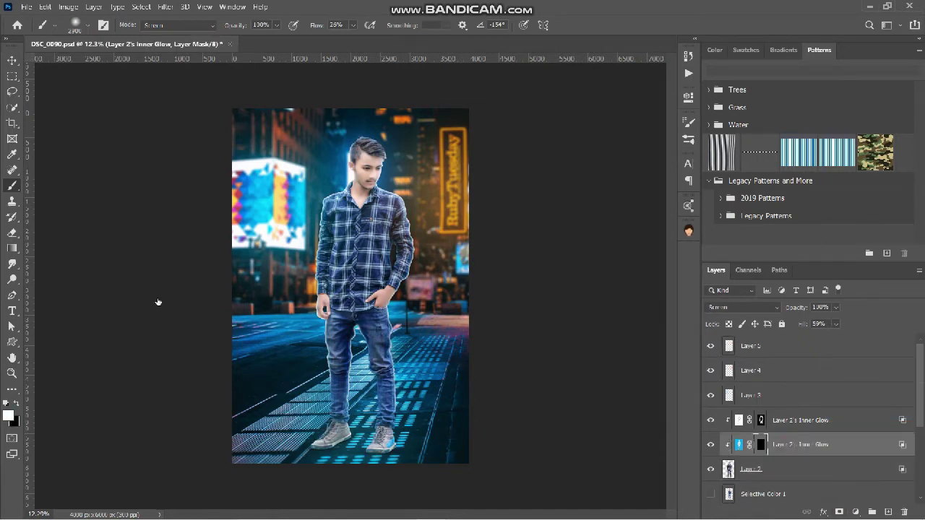
mouse_move(415, 4)
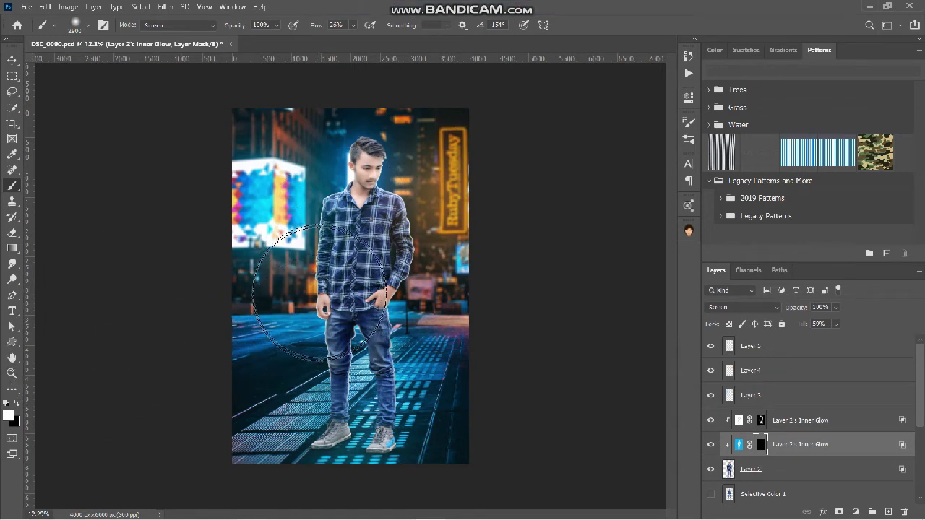
- Reduce the brush to 1300 px at 100% flow and paint white on the blue glow mask along the man's body and legs
key("bracketleft")
key("bracketleft")
key("bracketleft")
key("bracketleft")
key("bracketleft")
key("bracketleft")
key("bracketleft")
key("bracketleft")
key("bracketleft")
key("bracketleft")
key("bracketleft")
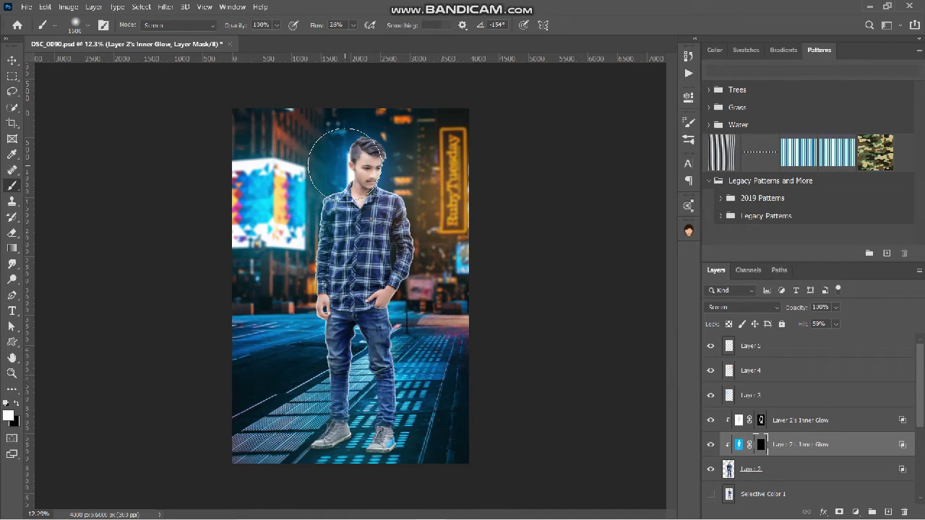
mouse_move(354, 28)
left_mouse_down()
mouse_move(364, 40)
mouse_move(398, 39)
left_mouse_up()
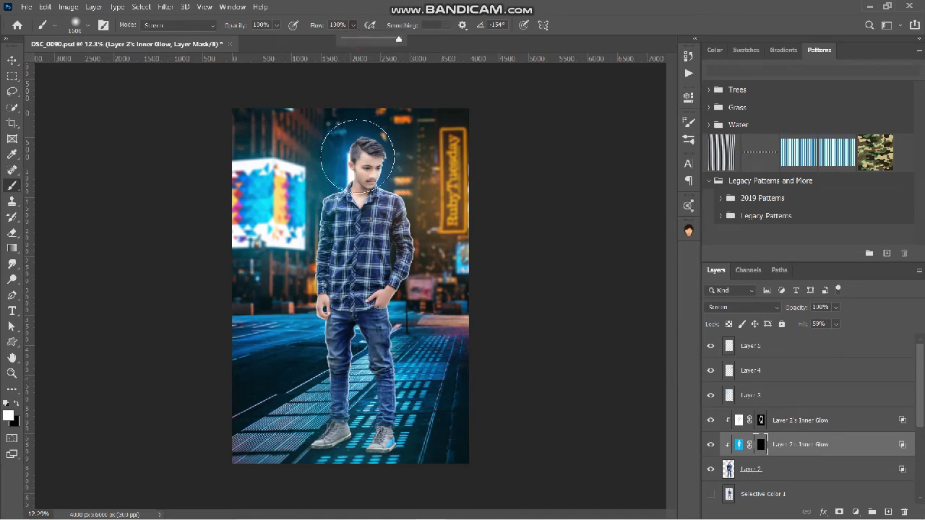
left_click(12, 187)
key("bracketleft")
key("bracketleft")
key("bracketleft")
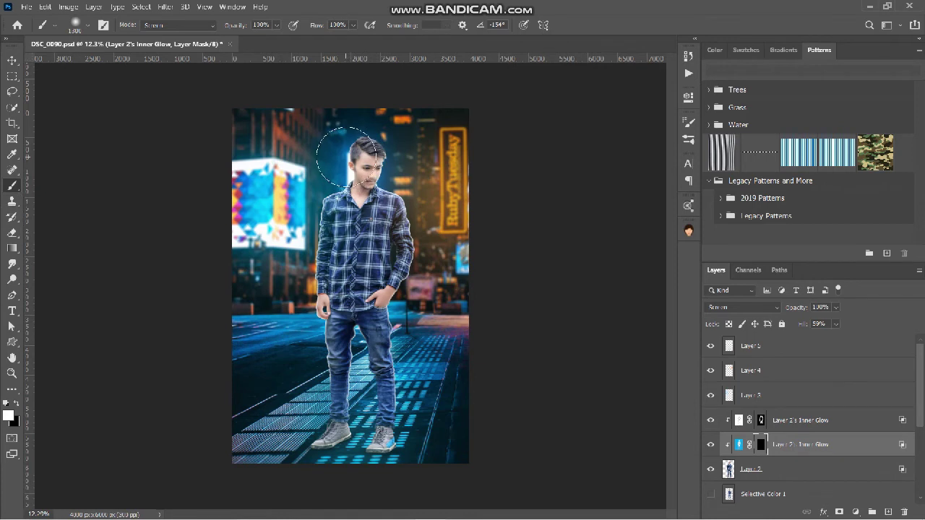
mouse_move(347, 159)
left_mouse_down()
mouse_move(321, 267)
mouse_move(336, 382)
mouse_move(333, 372)
mouse_move(322, 441)
left_mouse_up()
mouse_move(387, 450)
left_mouse_down()
mouse_move(380, 347)
mouse_move(395, 335)
mouse_move(388, 301)
mouse_move(371, 341)
mouse_move(386, 330)
mouse_move(399, 288)
mouse_move(383, 311)
left_mouse_up()
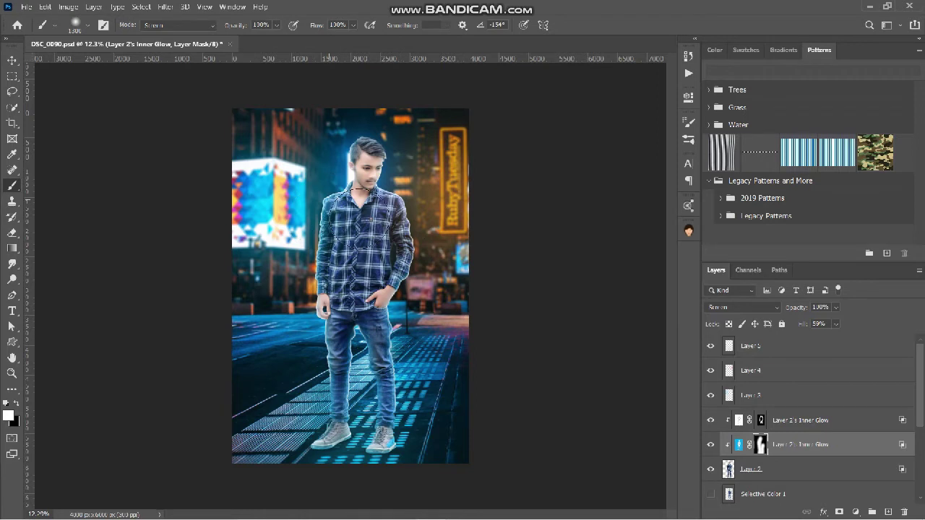
- Add an Inner Glow to the man's layer, coloured with a brightened orange sampled from the RubyTuesday sign, and apply the layer style
left_click(807, 474)
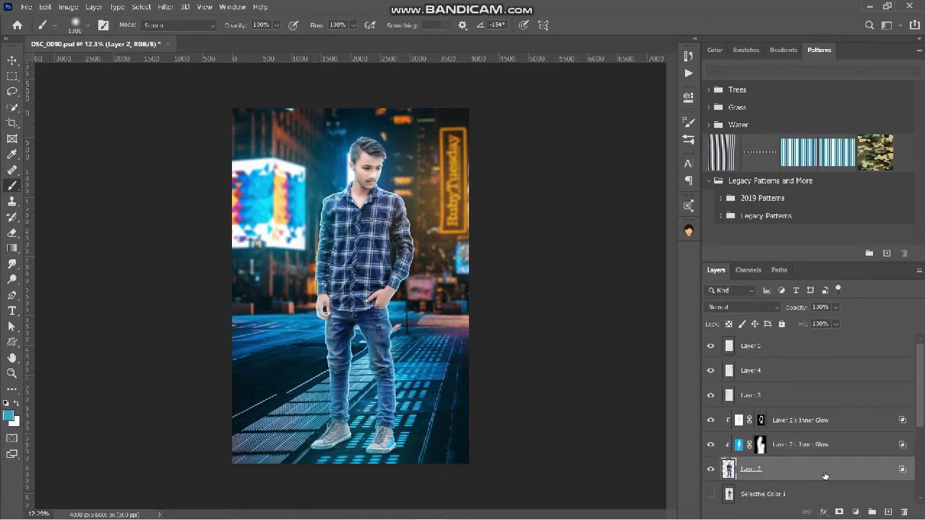
double_click(855, 470)
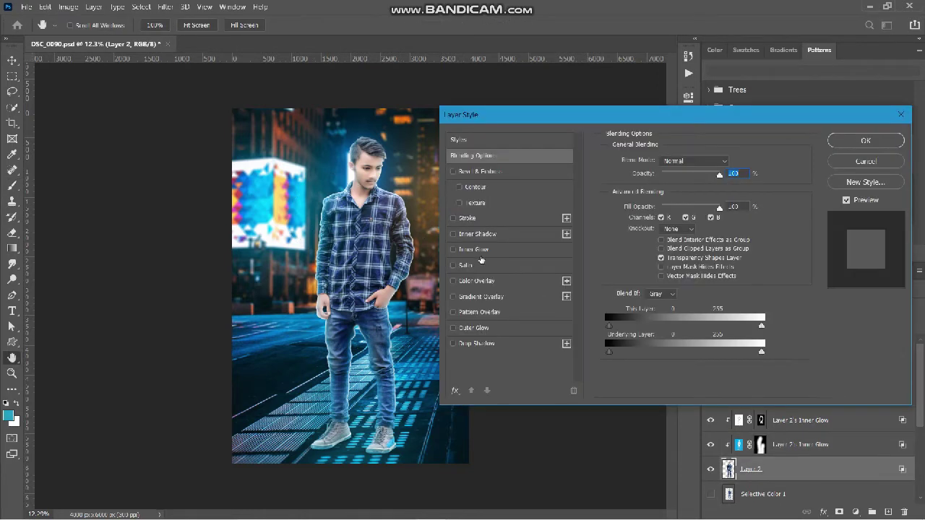
left_click(473, 249)
left_click_drag(606, 114, 596, 219)
left_click(627, 306)
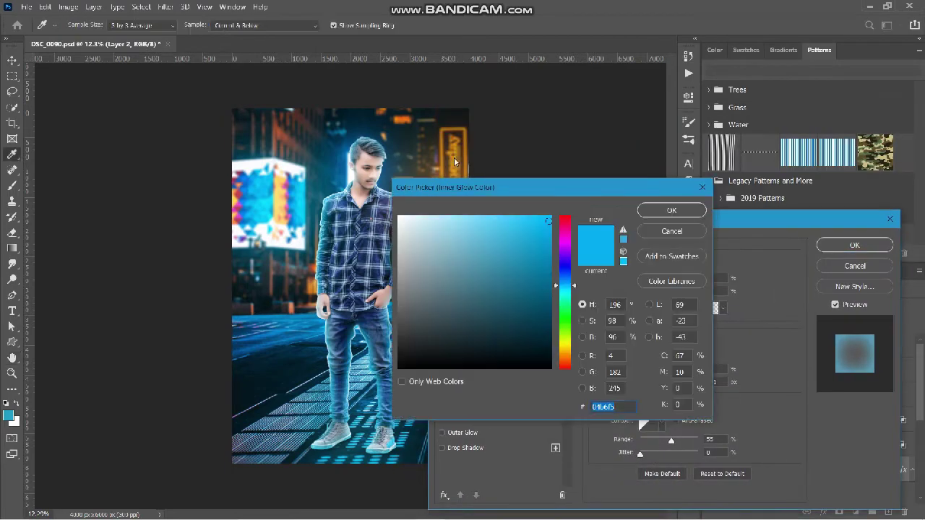
left_click(444, 142)
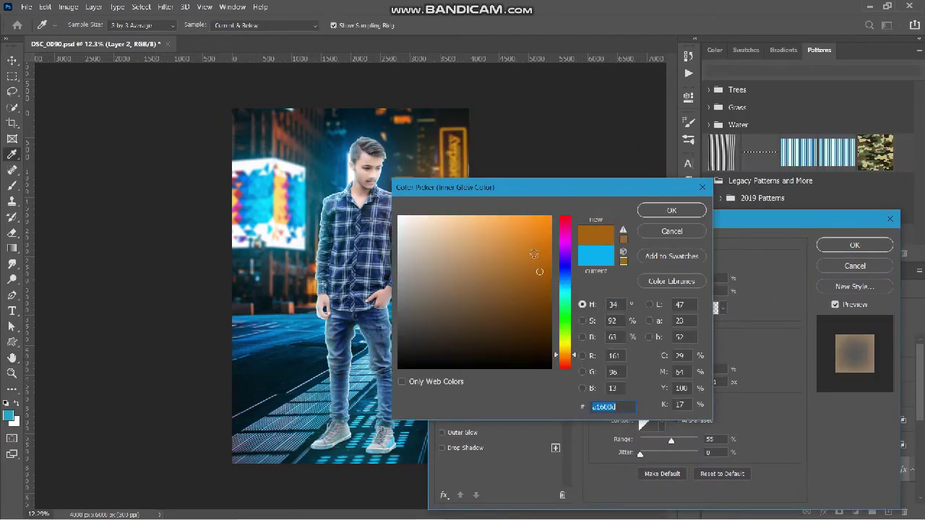
left_click_drag(534, 254, 533, 221)
left_click(649, 209)
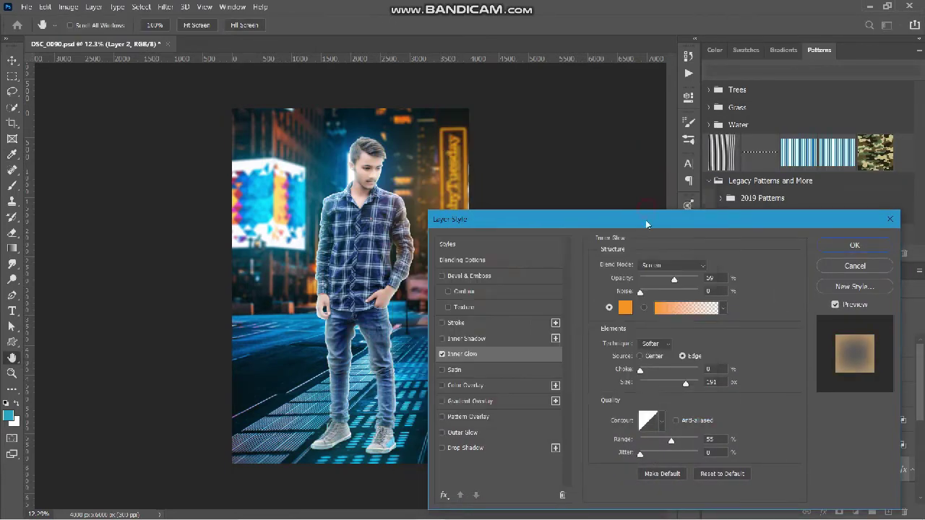
left_click(843, 250)
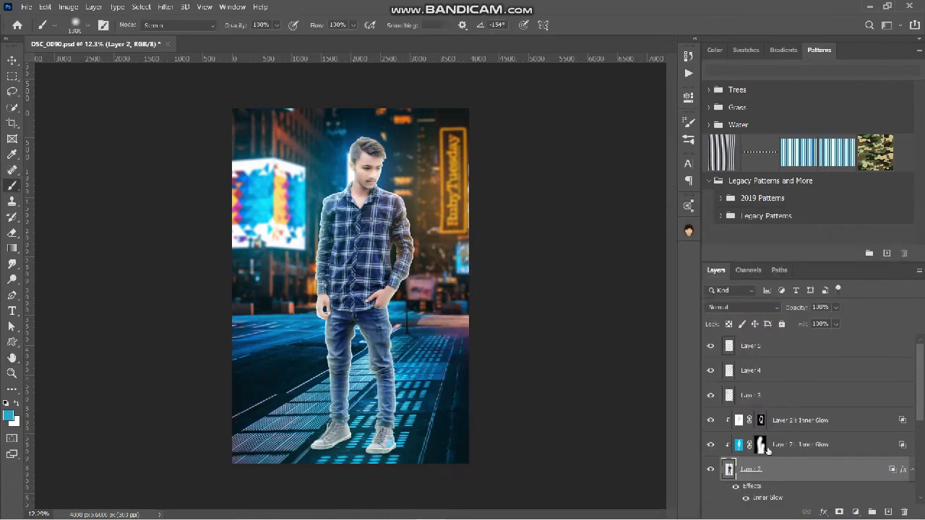
- Separate the orange Inner Glow into its own layer and stack the glow layers with orange on top, blue beneath it and white lowest
right_click(907, 468)
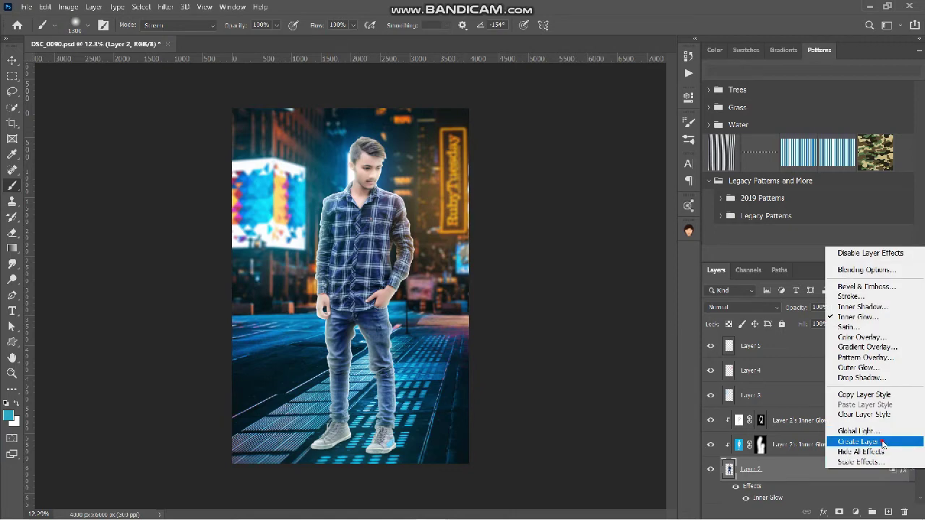
left_click(883, 442)
left_click(712, 470)
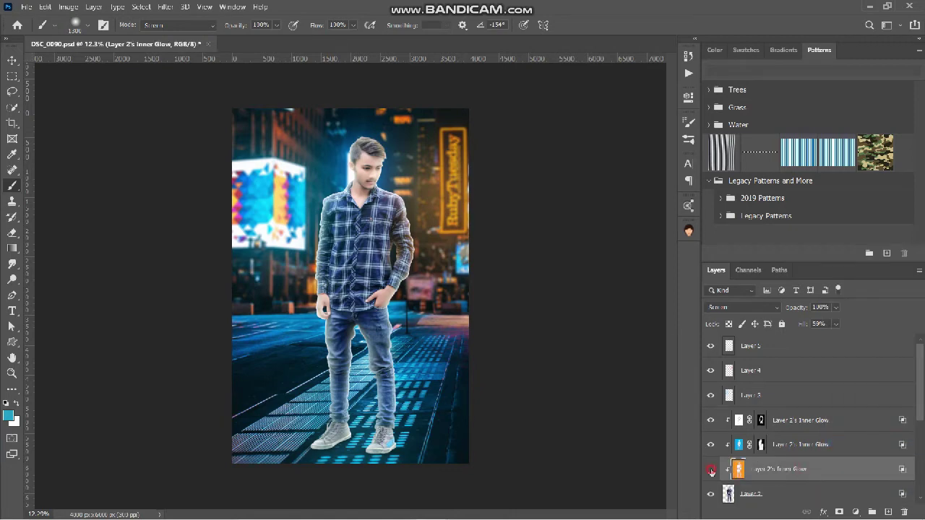
left_click(712, 470)
left_click_drag(846, 445, 844, 405)
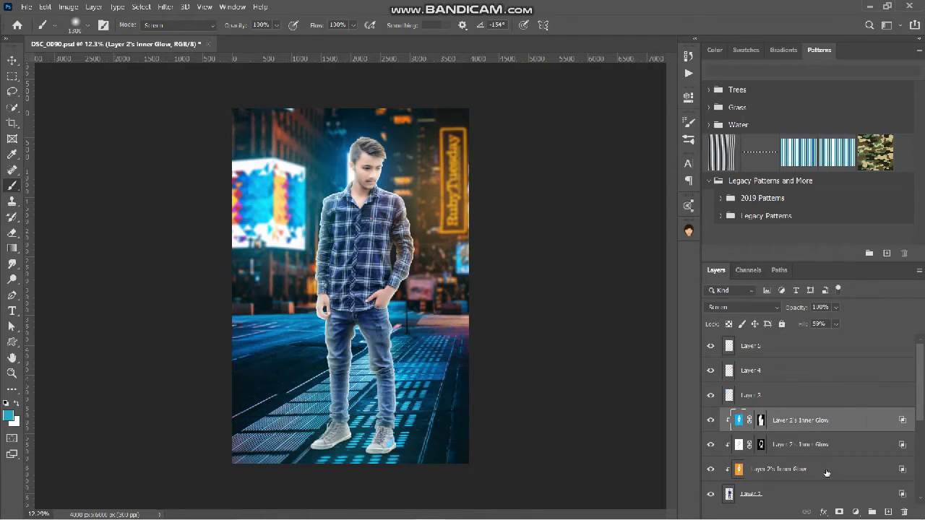
left_click_drag(828, 469, 829, 402)
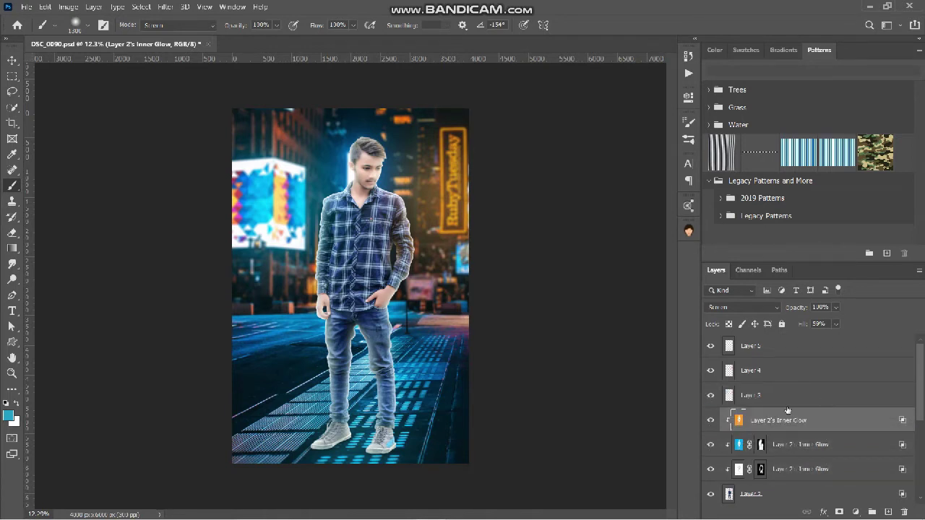
- Hide the orange glow with a black mask, then paint it back with an 800 px white brush along the shoulder and arm facing the sign
left_click(840, 512)
key("ctrl+i")
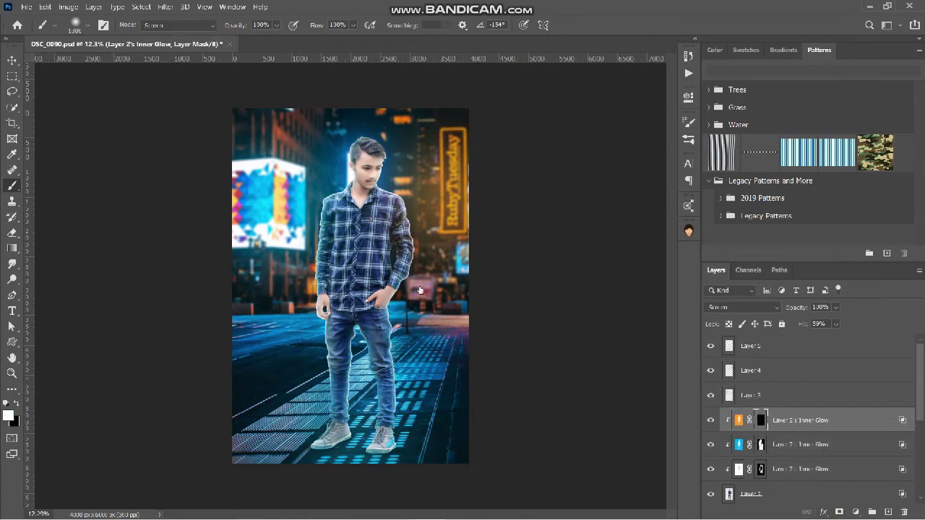
key("[")
key("[")
key("[")
key("[")
key("[")
mouse_move(387, 178)
left_mouse_down()
mouse_move(408, 198)
mouse_move(407, 273)
left_mouse_up()
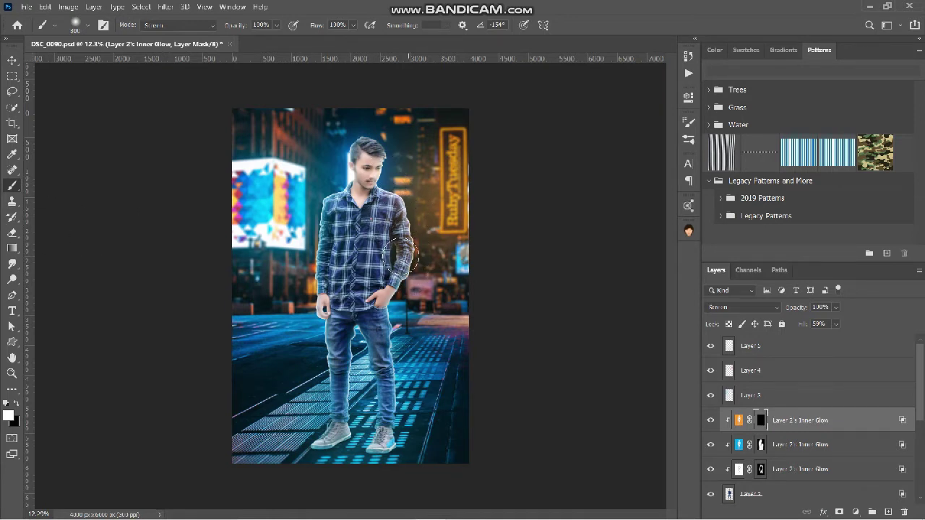
- Reduce the brush size and paint white on the white glow's mask between the man's torso and the sign-side arm
left_click(761, 471)
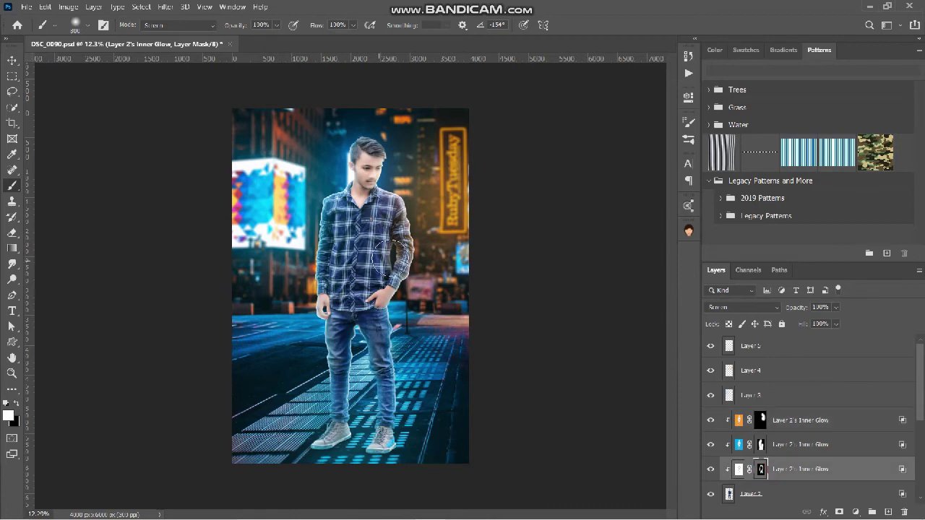
key("[")
key("[")
key("[")
key("[")
left_click_drag(394, 244, 395, 270)
- Lower the white Inner Glow layer's opacity to 64%
scroll(510, 321, "down", 4)
scroll(484, 324, "up", 6)
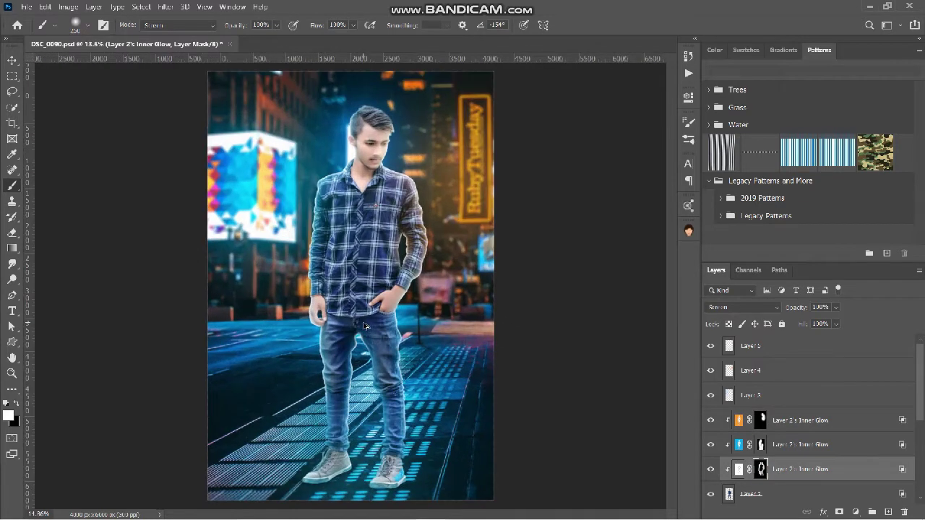
scroll(365, 327, "up", 1)
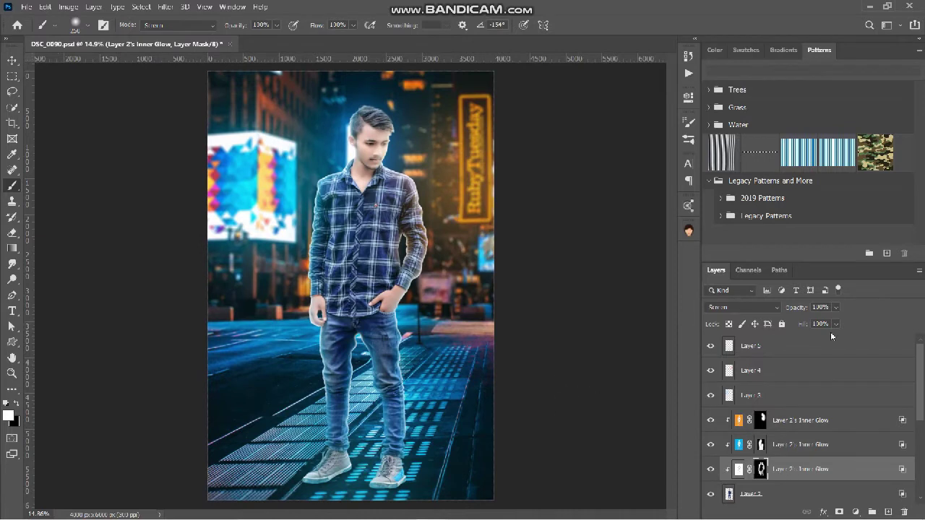
mouse_move(837, 309)
left_mouse_down()
mouse_move(838, 323)
mouse_move(828, 322)
left_mouse_up()
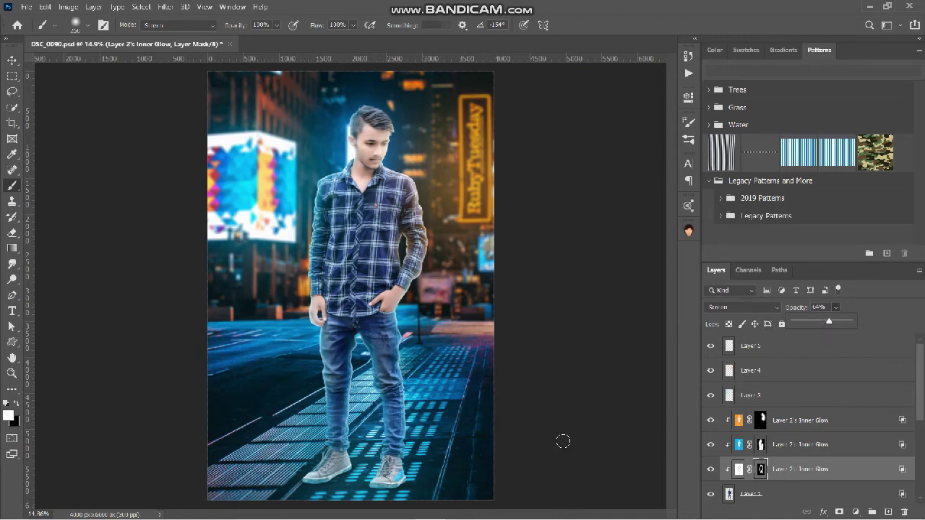
- Compare the composite with Layer 1 hidden and shown
scroll(757, 423, "down", 3)
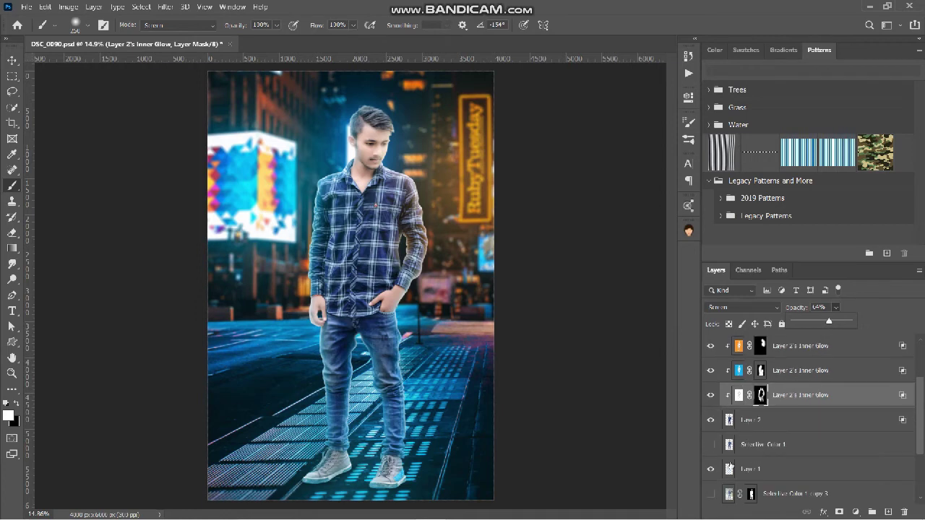
left_click(710, 472)
left_click(710, 471)
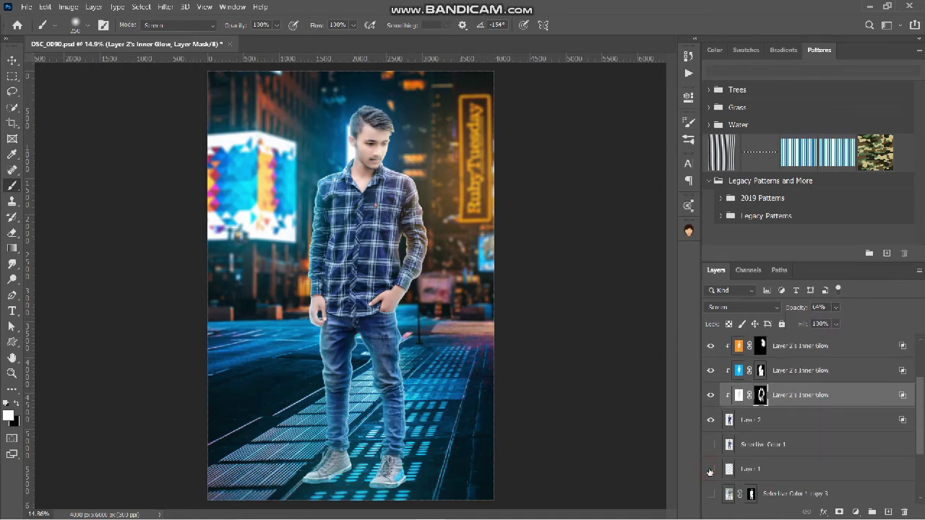
left_click(710, 471)
left_click(788, 470)
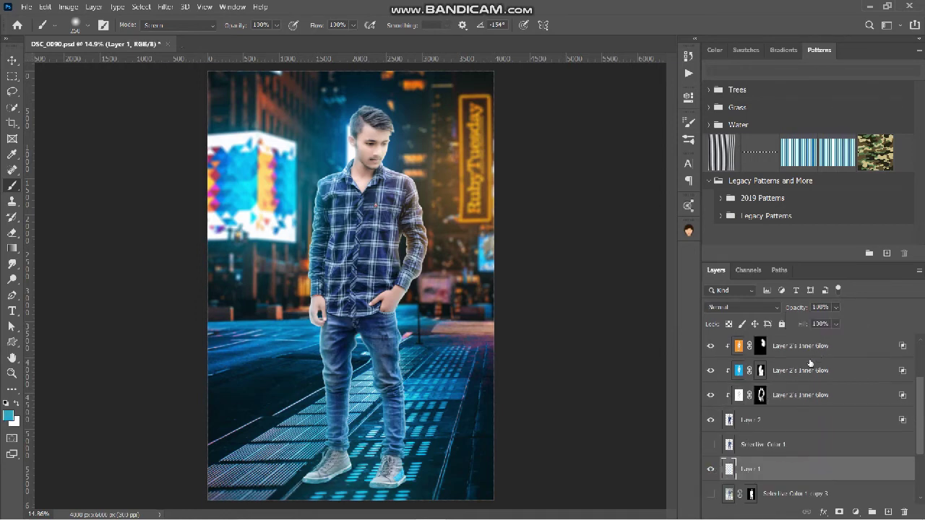
scroll(768, 404, "up", 3)
left_click(781, 347)
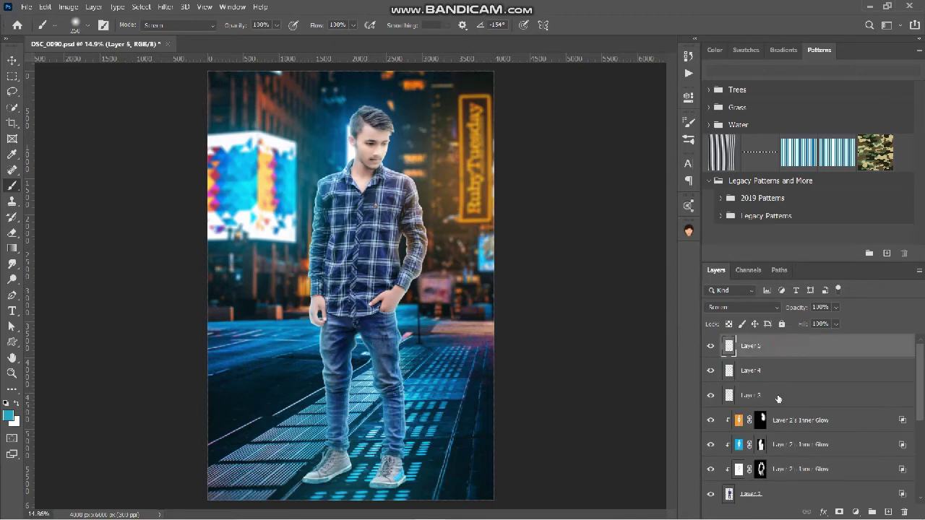
- On the blue Inner Glow layer, paint small teal strokes across the upper folds of the sleeve facing the billboard
left_click(739, 445)
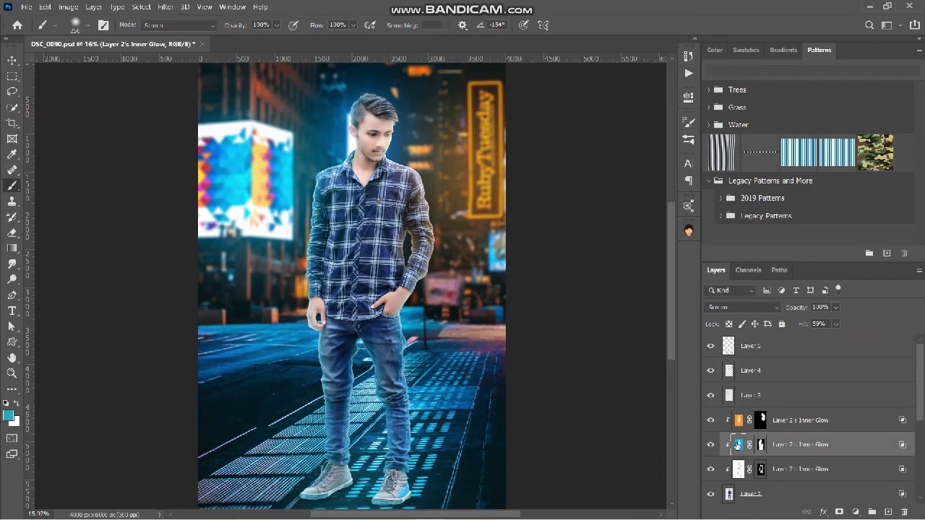
scroll(311, 176, "up", 5)
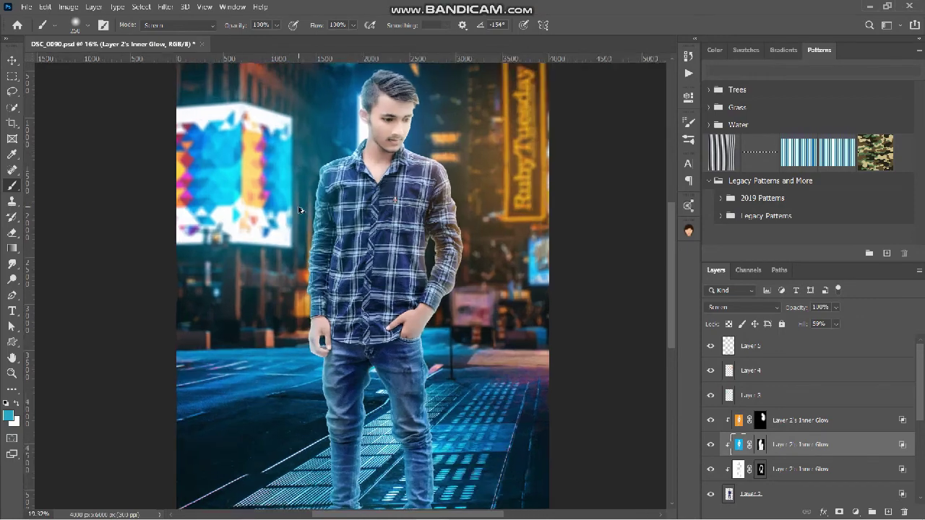
scroll(336, 188, "up", 2)
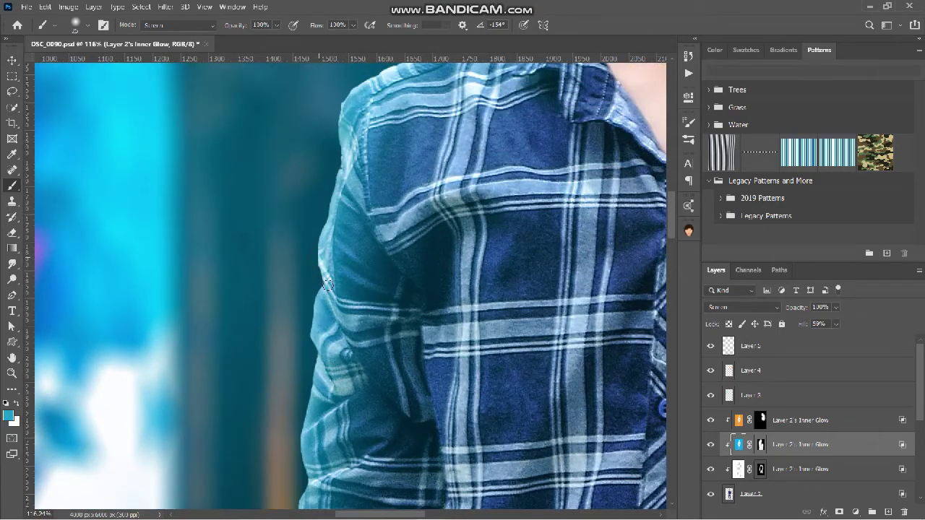
left_click_drag(328, 286, 366, 318)
left_click_drag(316, 334, 383, 365)
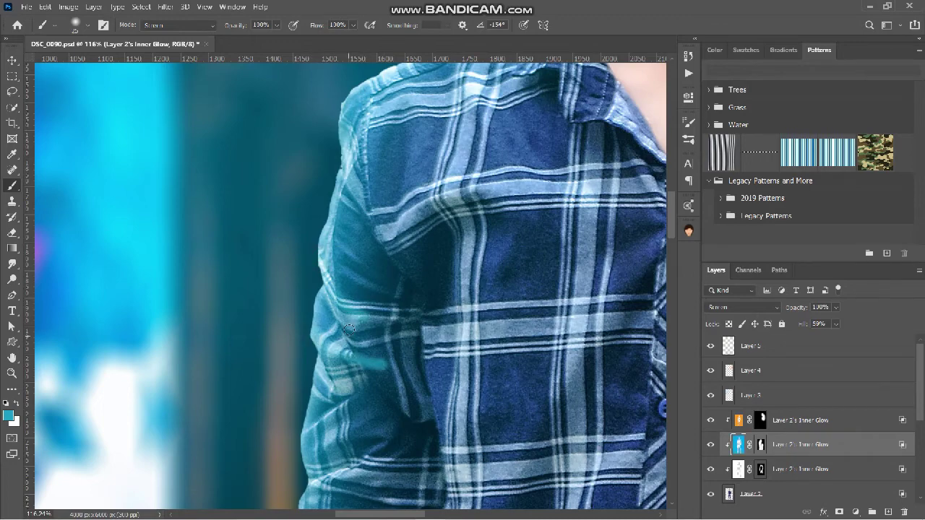
scroll(347, 328, "down", 3)
left_click_drag(309, 289, 362, 252)
scroll(342, 266, "down", 4)
left_click_drag(305, 245, 361, 223)
scroll(324, 282, "down", 2)
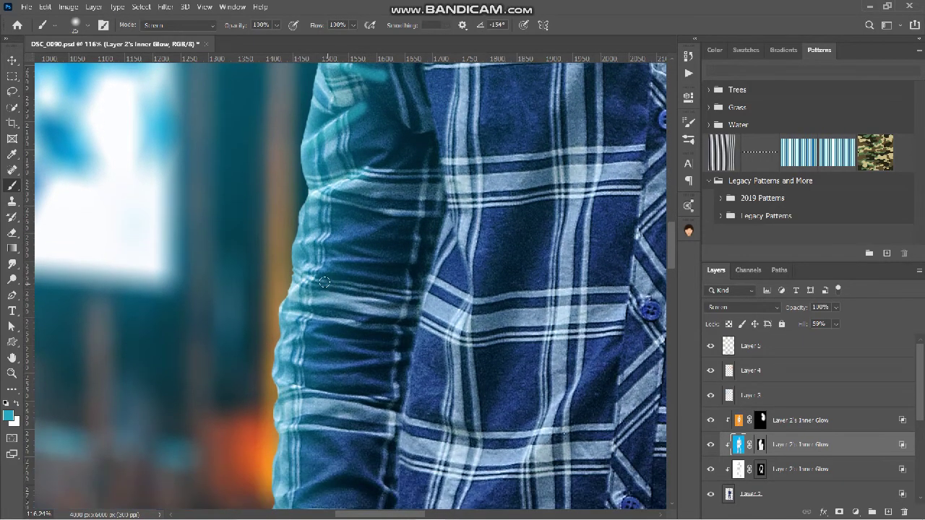
- Set the brush mode to Normal and paint teal strokes across the lower folds of the billboard-side sleeve, down towards the cuff
left_click(201, 27)
left_click(181, 36)
scroll(337, 302, "down", 2)
left_click_drag(290, 250, 360, 263)
left_click_drag(296, 269, 355, 281)
scroll(352, 282, "down", 2)
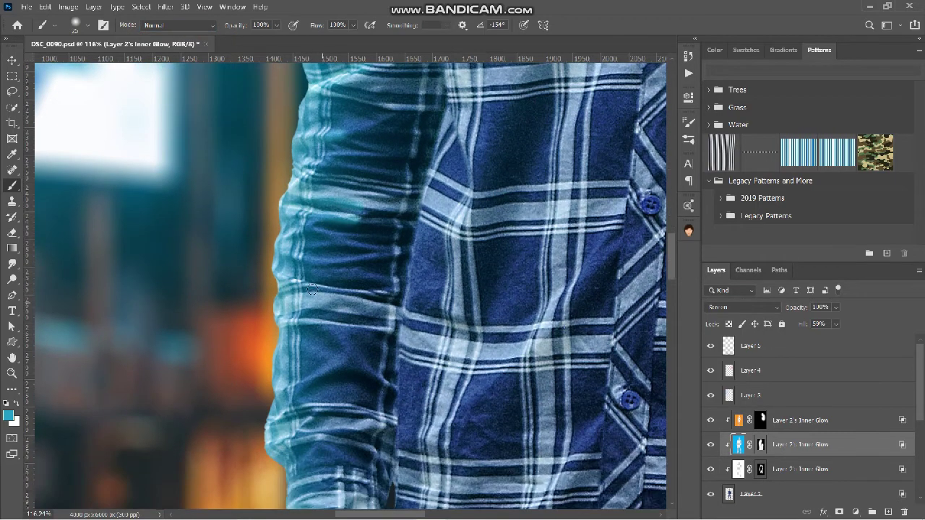
left_click_drag(292, 287, 335, 295)
scroll(335, 295, "down", 1)
left_click_drag(275, 347, 343, 318)
scroll(320, 371, "down", 1)
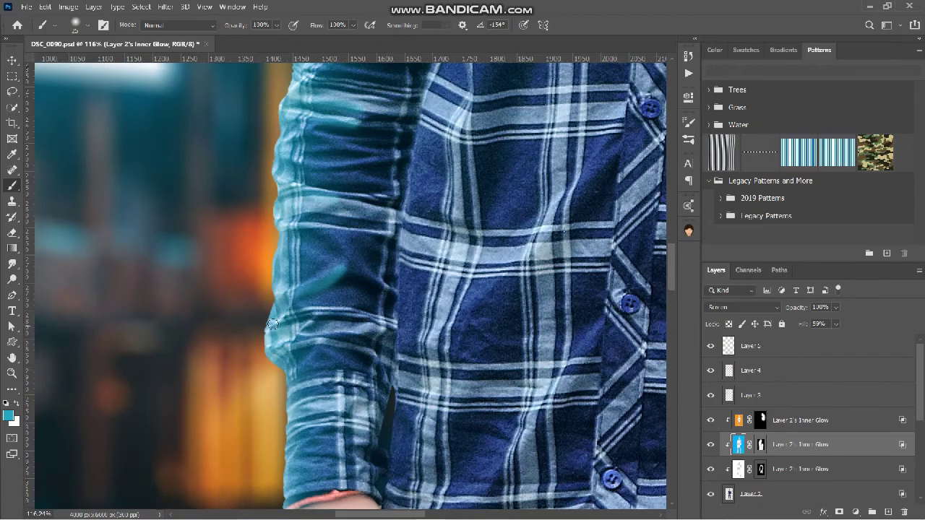
left_click_drag(274, 325, 307, 319)
left_click_drag(273, 346, 302, 347)
- Sample orange-yellow from the RubyTuesday sign and paint strokes over the folds of the sleeve facing it on the orange glow layer
scroll(303, 347, "down", 9)
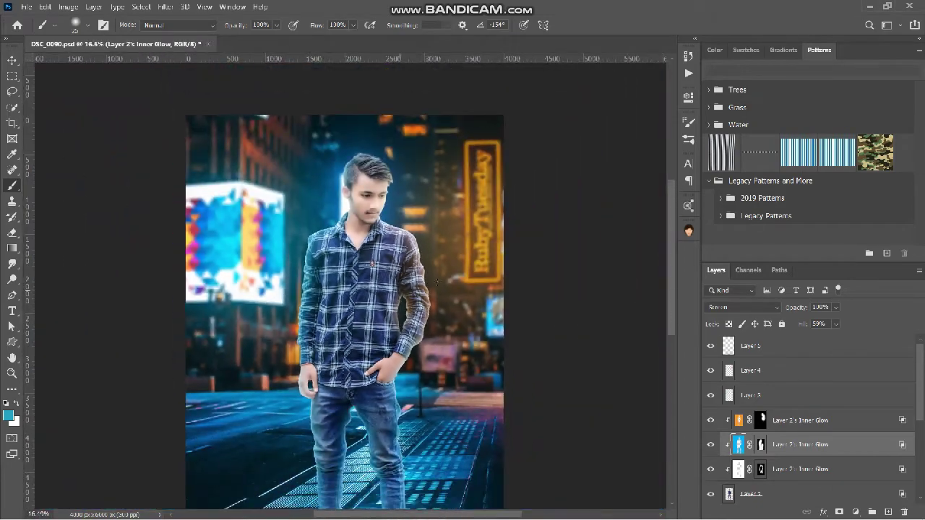
scroll(438, 283, "up", 6)
left_click(739, 420)
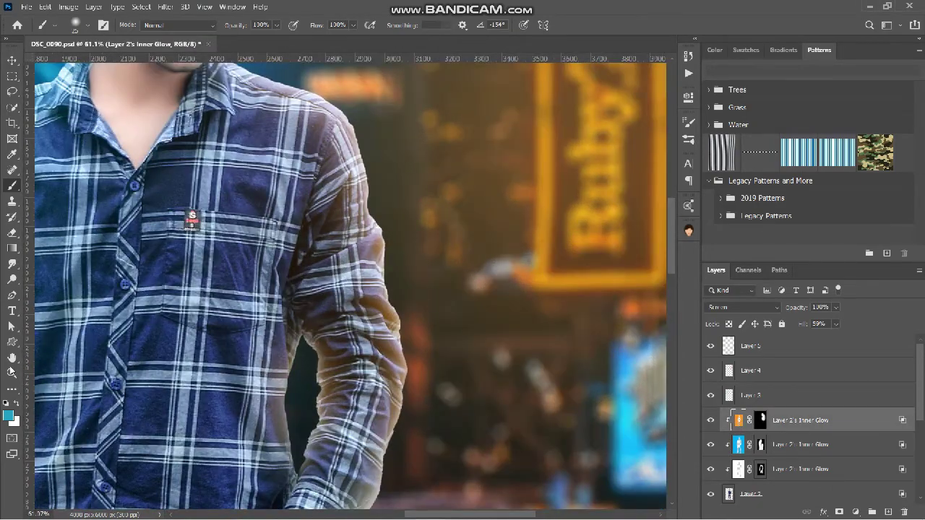
left_click(9, 417)
left_click(589, 145)
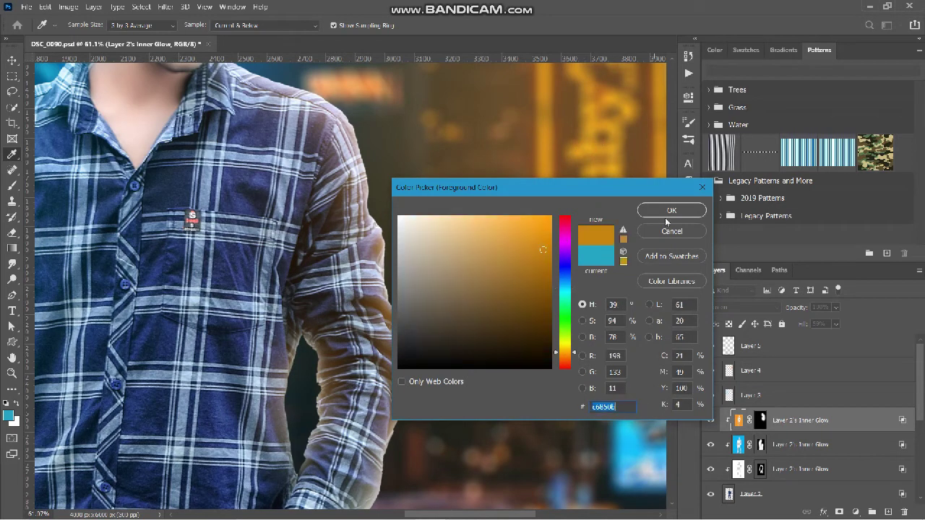
left_click(672, 210)
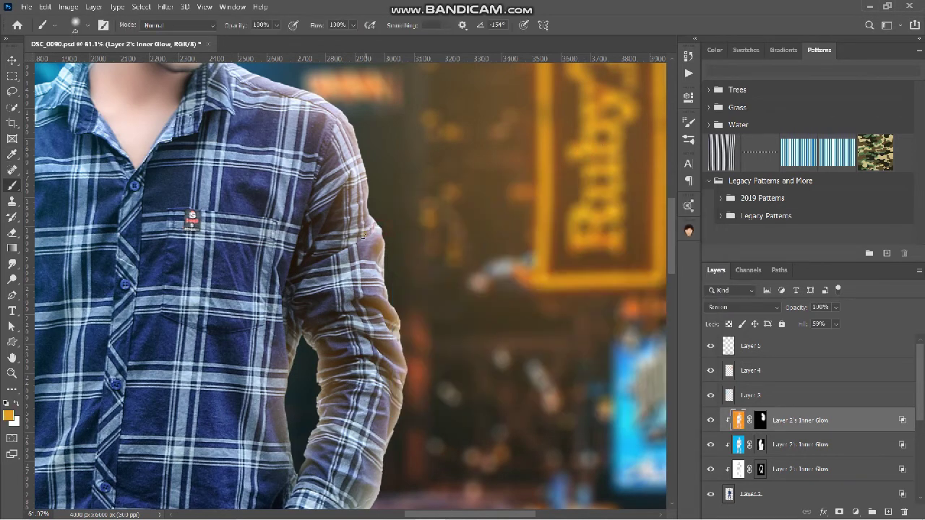
left_click_drag(363, 236, 351, 255)
left_click_drag(367, 293, 382, 295)
mouse_move(352, 326)
left_mouse_down()
mouse_move(386, 335)
mouse_move(394, 362)
left_mouse_up()
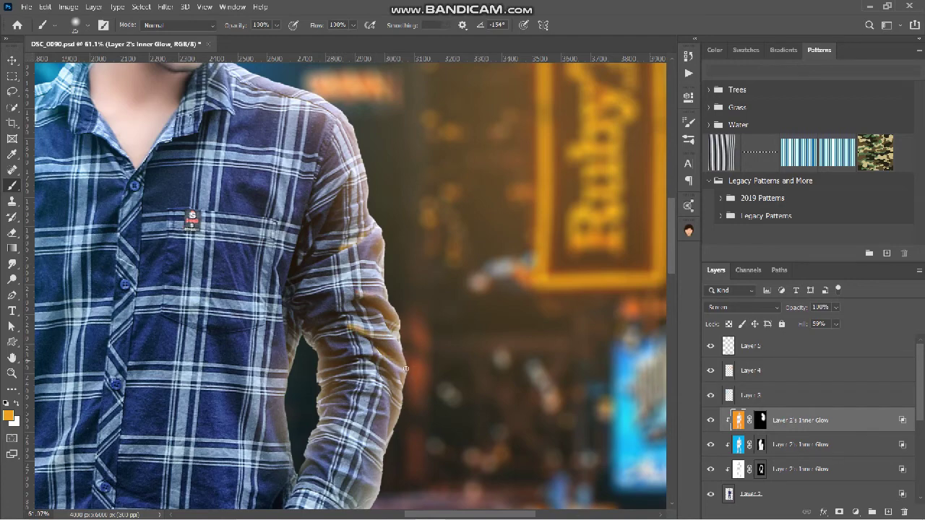
- Save the document
scroll(430, 251, "down", 18)
scroll(442, 259, "up", 3)
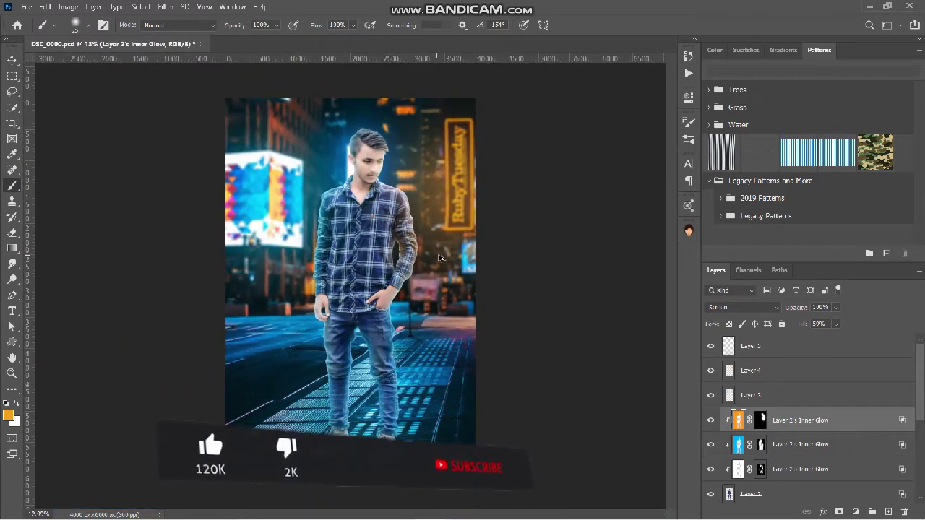
scroll(444, 260, "up", 1)
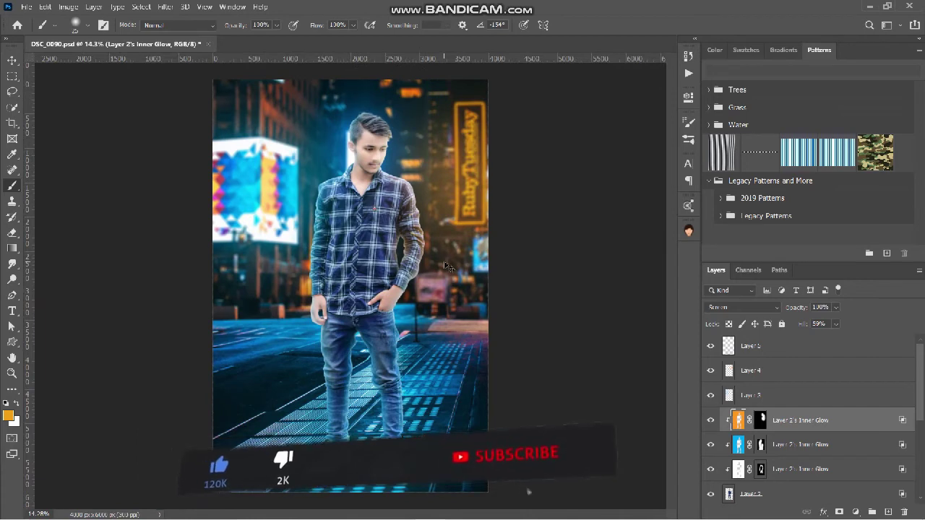
key("ctrl+s")
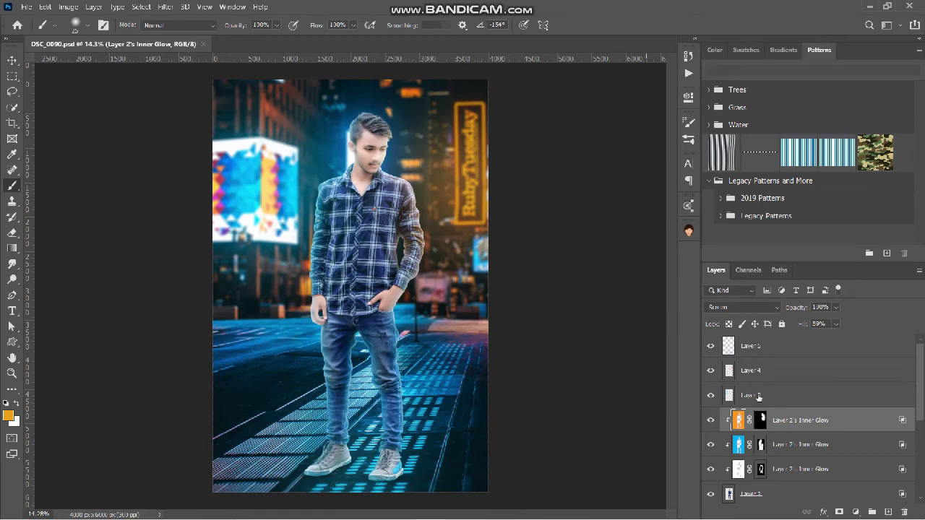
- Add a new layer above Layer 5 and set its blend mode to Screen
left_click(792, 348)
left_click(888, 512)
left_click(736, 311)
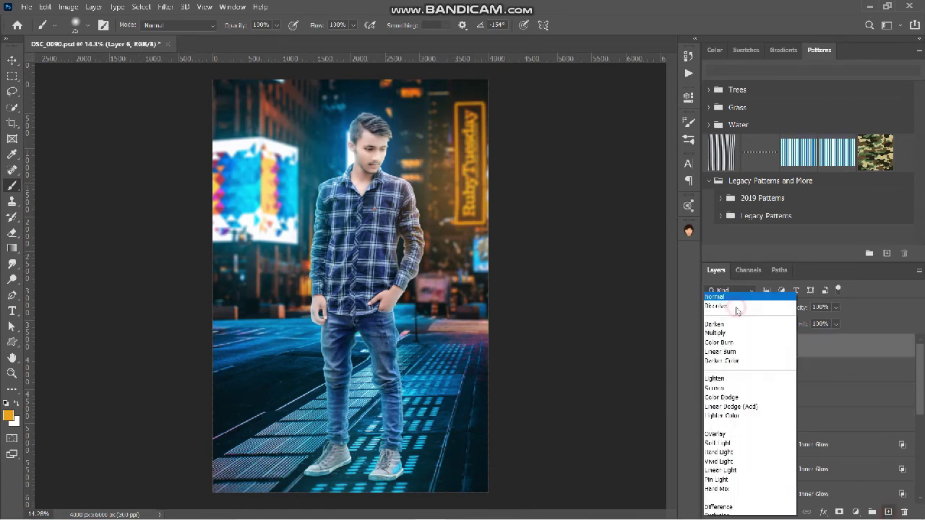
left_click(731, 318)
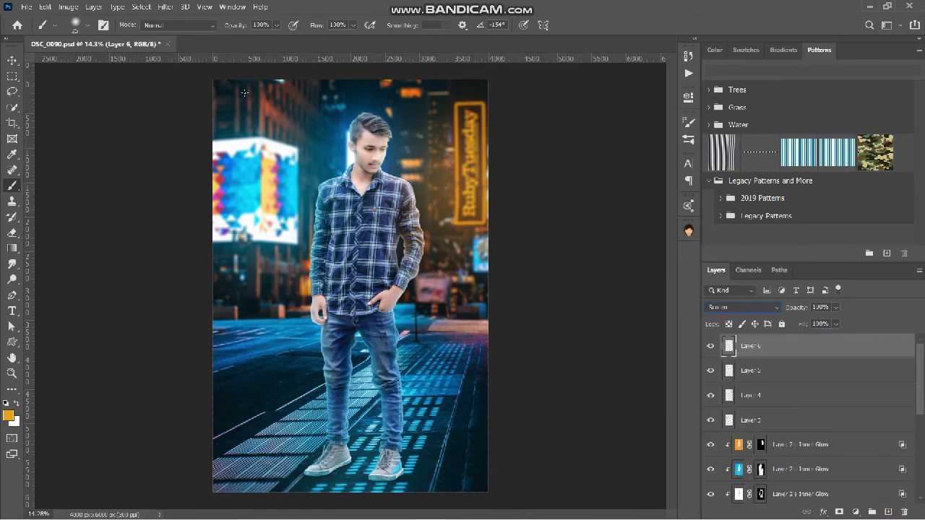
- Set the brush flow to 40% and size to 3500 px, and dab a large orange glow over the RubyTuesday sign
type("40")
left_click(190, 24)
key("Escape")
left_click(9, 186)
key("bracketright")
key("bracketright")
key("bracketright")
key("bracketright")
key("bracketright")
key("bracketright")
key("bracketright")
key("bracketright")
key("bracketright")
key("bracketright")
key("bracketright")
key("bracketright")
key("bracketright")
key("bracketright")
key("bracketright")
key("bracketright")
key("bracketright")
key("bracketright")
key("bracketright")
key("bracketright")
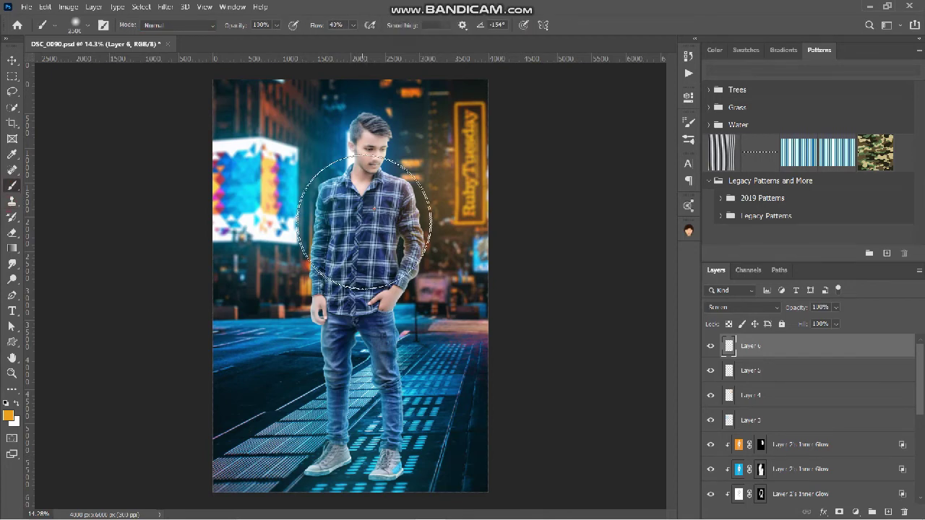
left_click(473, 178)
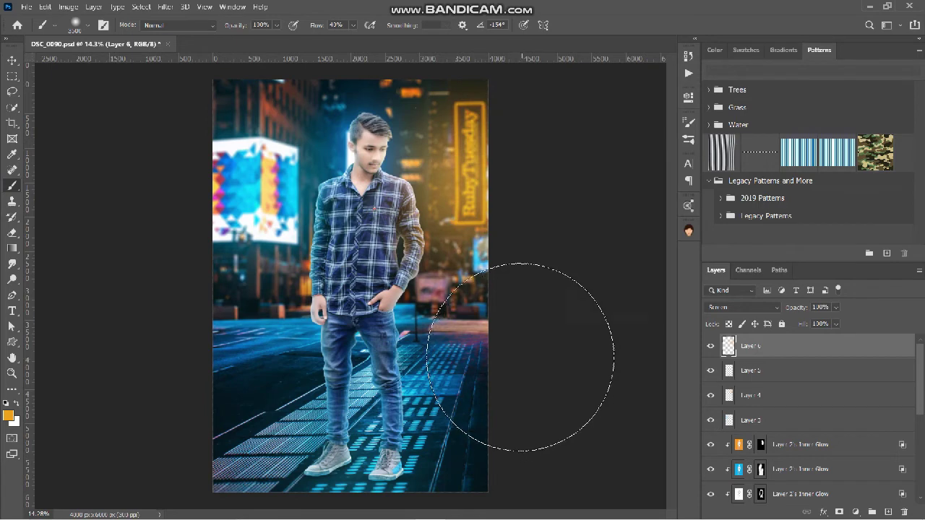
- Add another Screen-mode layer, sample cyan from the billboard and dab a large glow over the billboard
left_click(889, 512)
left_click(715, 303)
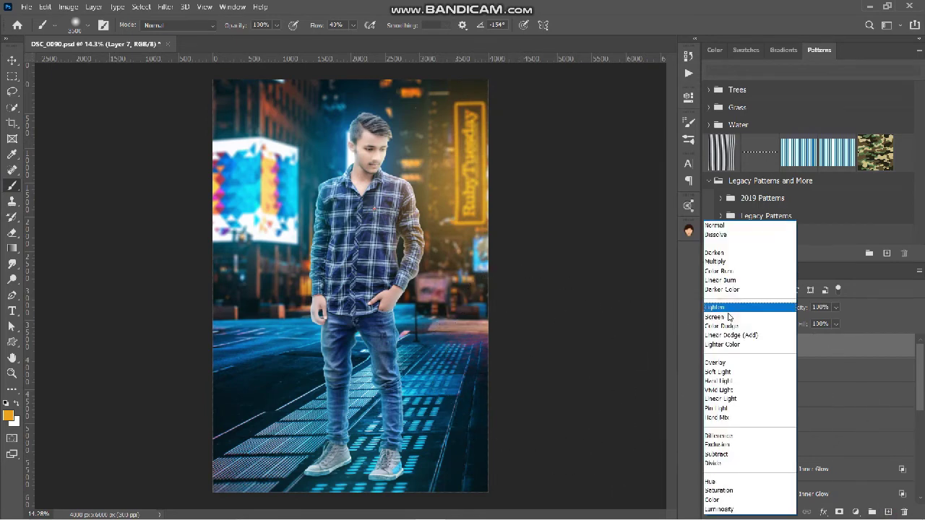
left_click(756, 311)
left_click(10, 417)
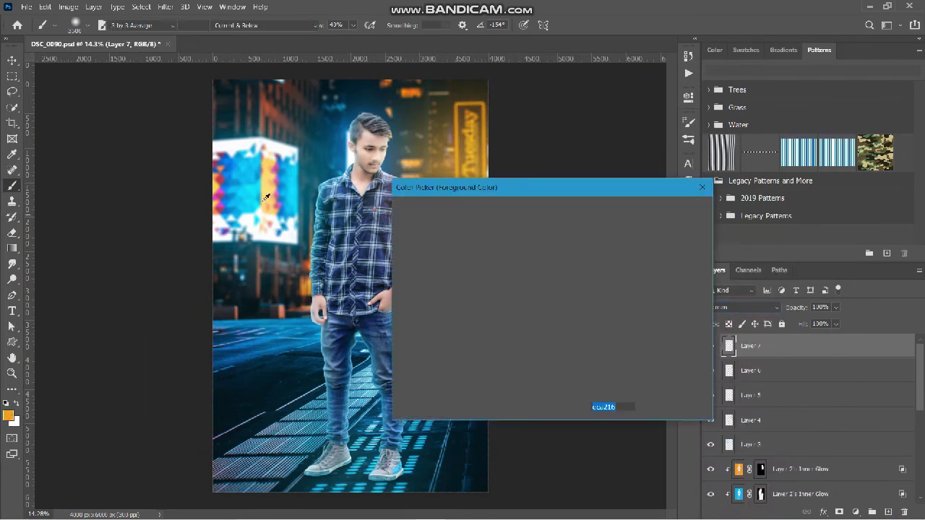
left_click(250, 196)
left_click(659, 210)
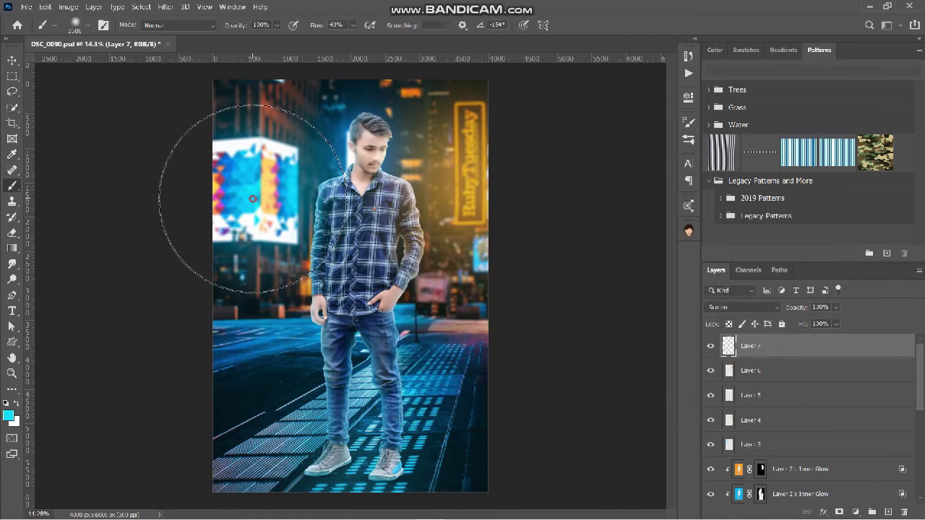
scroll(509, 354, "down", 2)
scroll(509, 355, "down", 2)
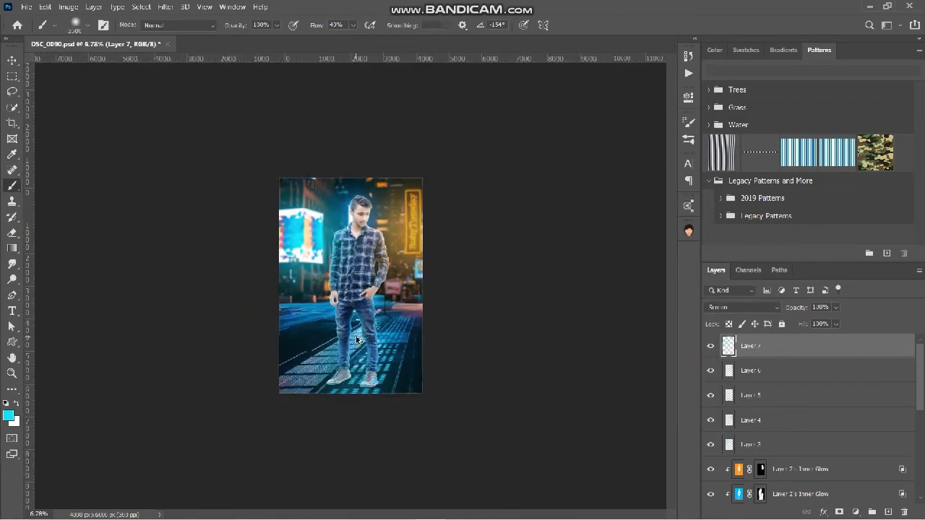
scroll(463, 352, "up", 3)
scroll(366, 346, "down", 2)
scroll(365, 420, "up", 2)
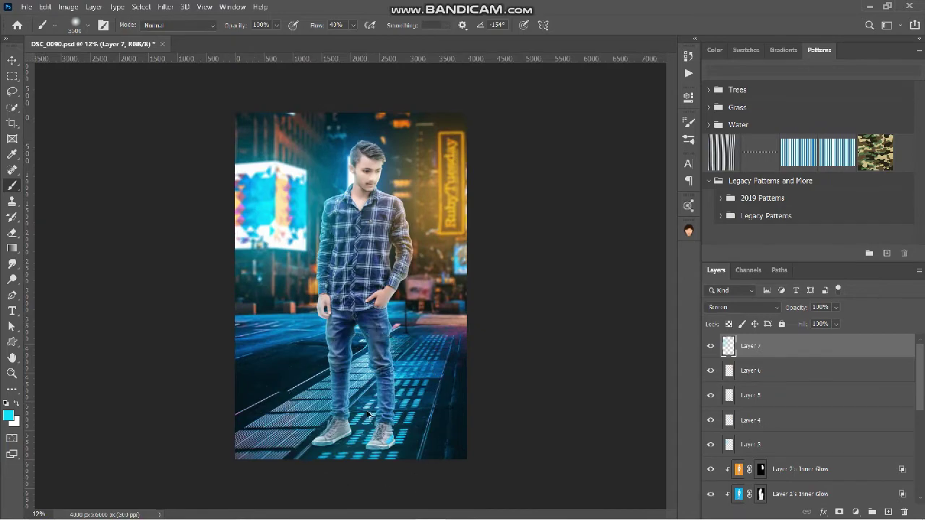
- Duplicate the ground shadow layer, Layer 1, twice to deepen the shadow beneath the shoes
scroll(347, 423, "up", 1)
scroll(353, 437, "up", 2)
scroll(353, 437, "up", 4)
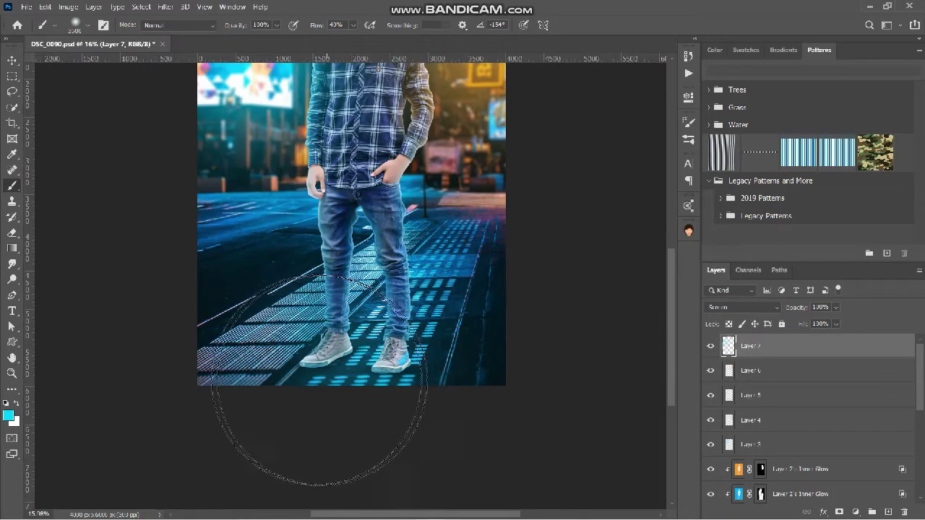
scroll(803, 446, "down", 3)
scroll(803, 446, "down", 3)
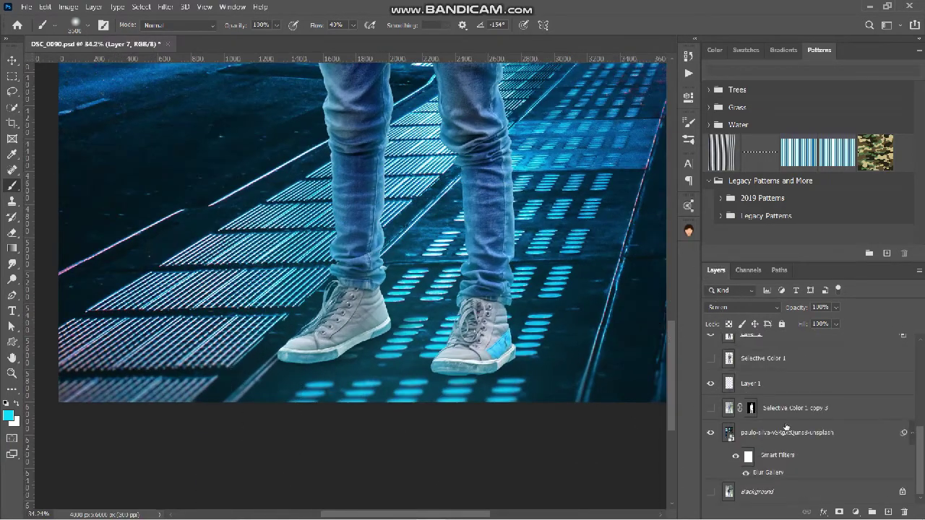
left_click(711, 409)
left_click(785, 410)
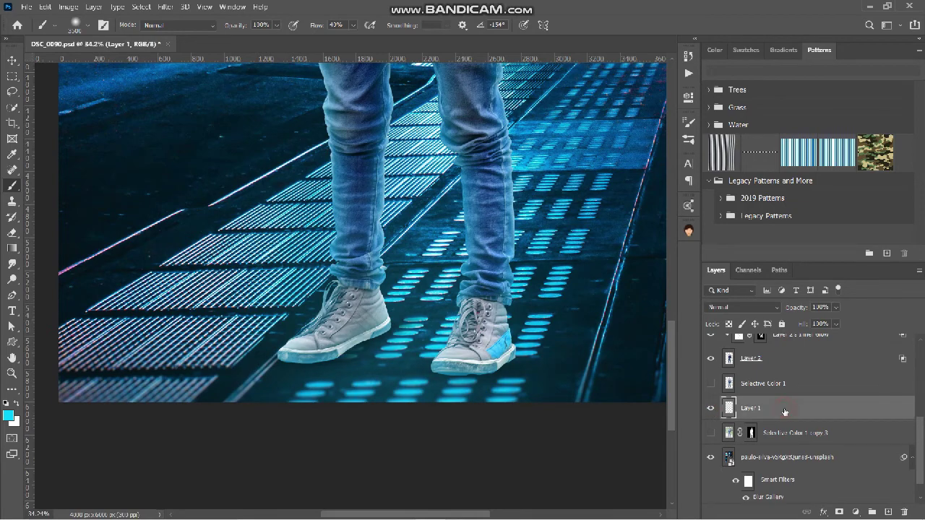
key("ctrl+j")
key("j")
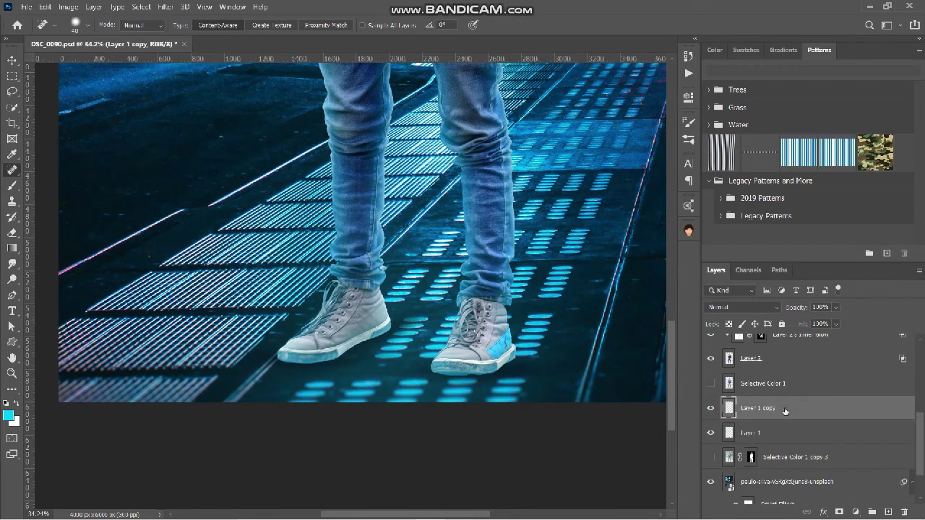
key("ctrl+j")
scroll(533, 384, "down", 5)
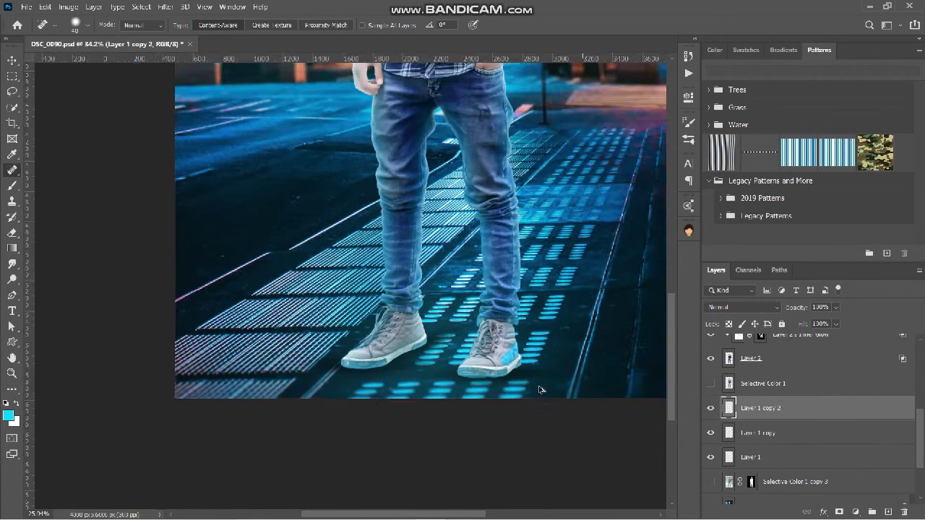
scroll(350, 446, "up", 3)
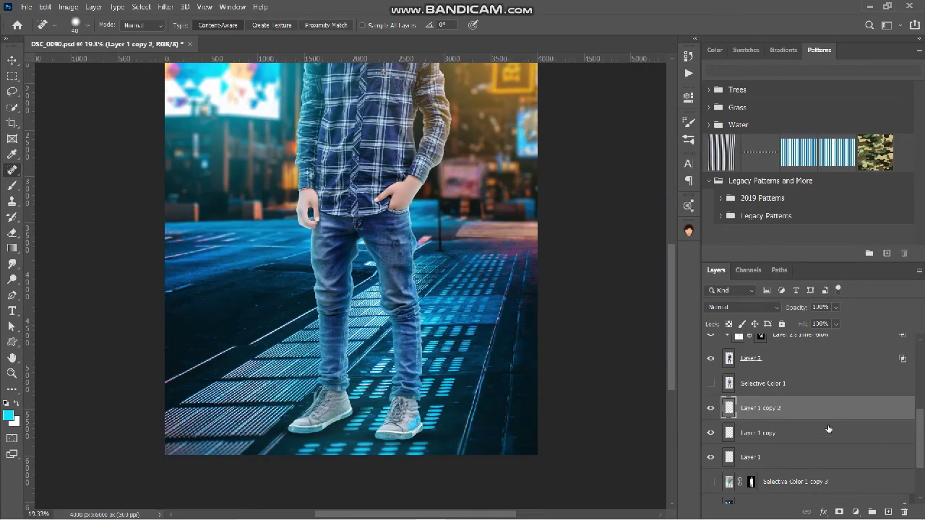
- Add a new layer above Layer 7 and set the foreground colour to dark teal 0a2b34
scroll(802, 404, "up", 3)
left_click(798, 347)
left_click(888, 511)
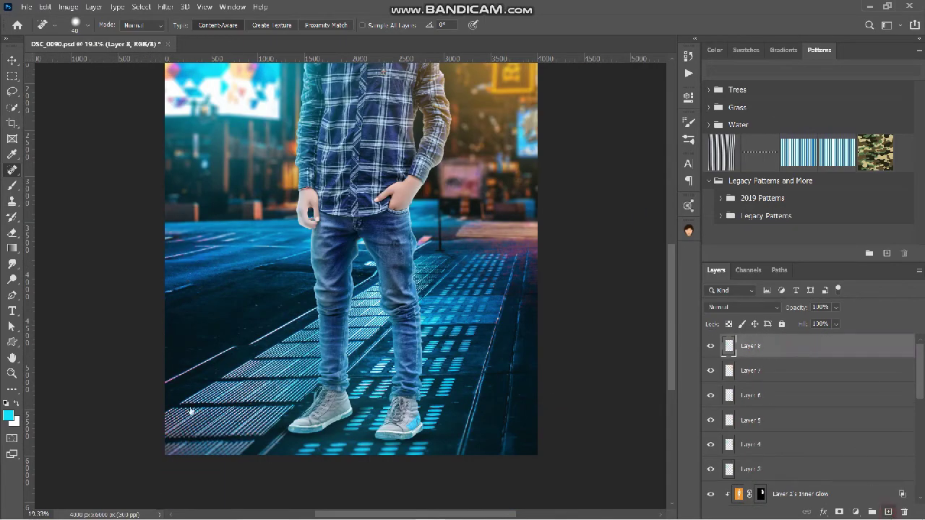
left_click(8, 416)
left_click(520, 335)
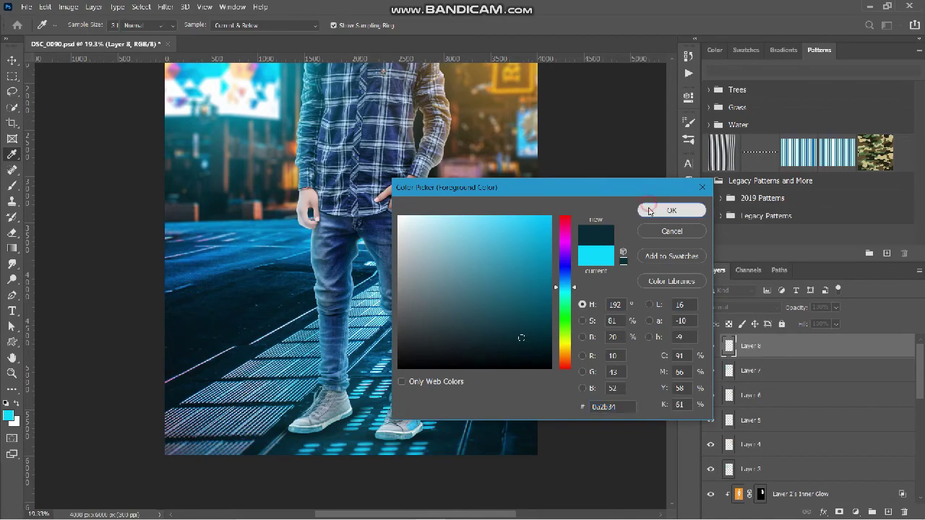
left_click(667, 208)
- Switch to the Brush tool and reduce its size to 100 px for work on the shoe soles
scroll(294, 451, "up", 2)
scroll(294, 450, "up", 5)
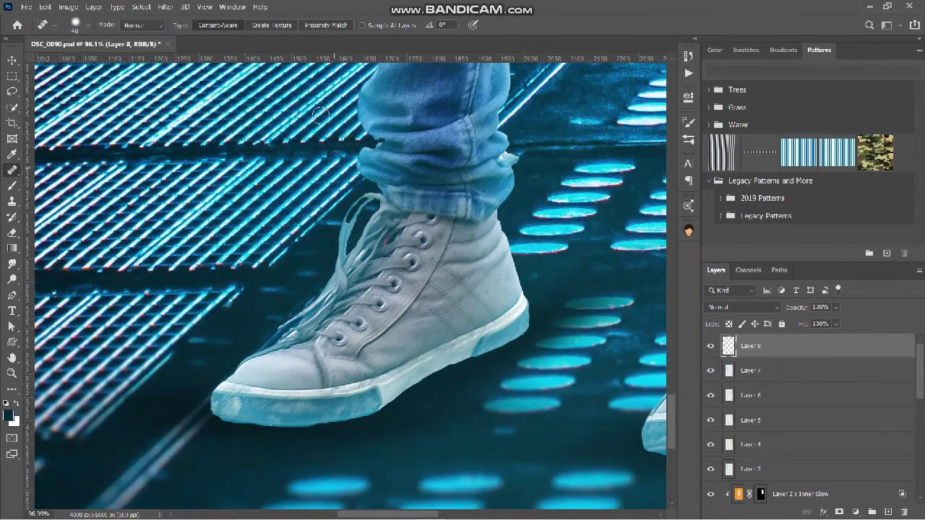
left_click(11, 185)
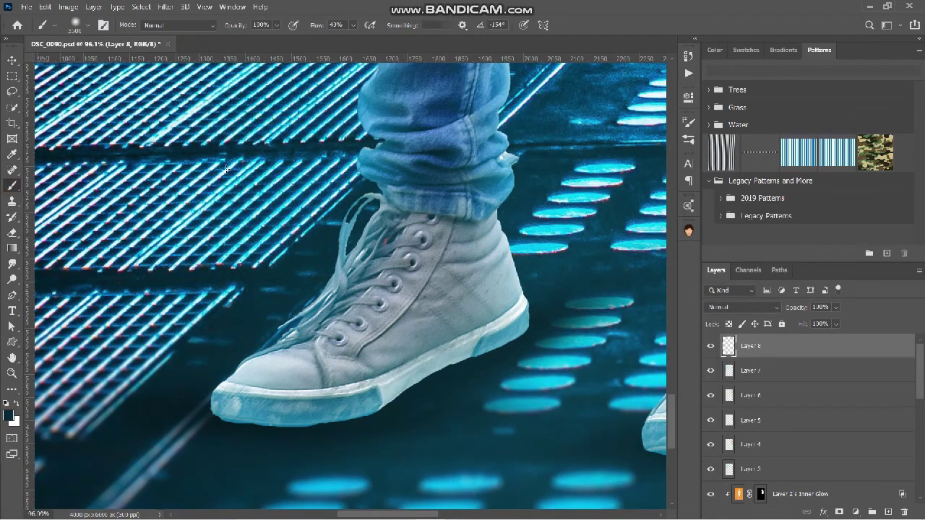
left_click(88, 26)
left_click(96, 62)
left_click(87, 24)
key("bracketright")
mouse_move(217, 418)
left_mouse_down()
mouse_move(286, 441)
mouse_move(257, 429)
mouse_move(349, 426)
left_mouse_up()
mouse_move(437, 399)
left_mouse_down()
mouse_move(485, 364)
mouse_move(409, 402)
mouse_move(535, 340)
left_mouse_up()
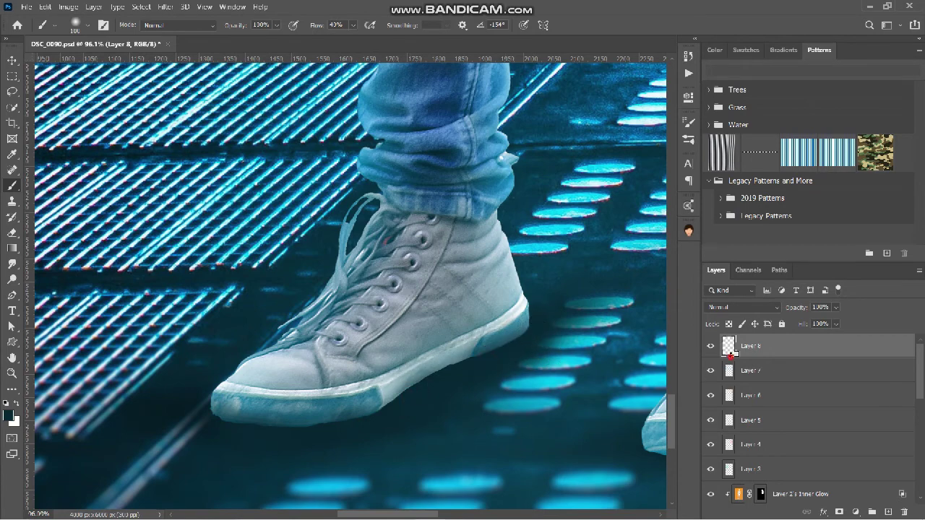
left_click(731, 357, "alt")
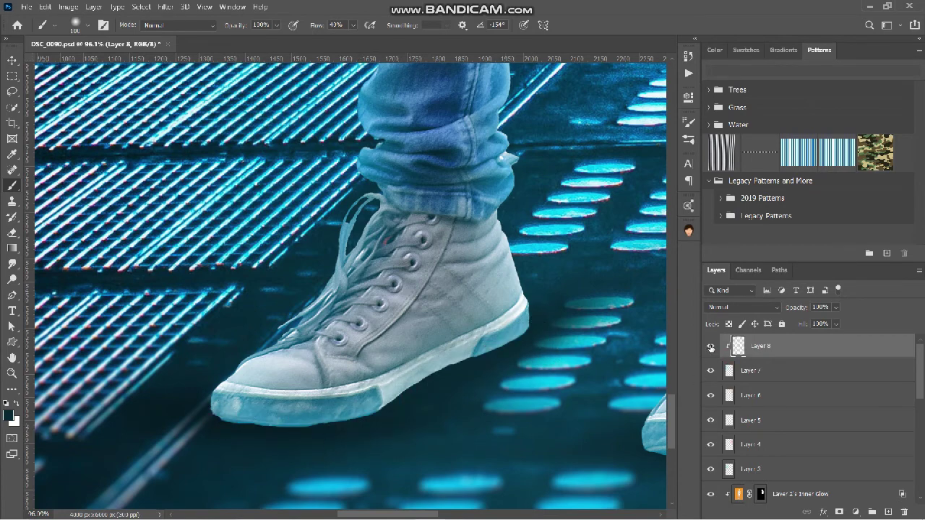
right_click(829, 352)
left_click(723, 91)
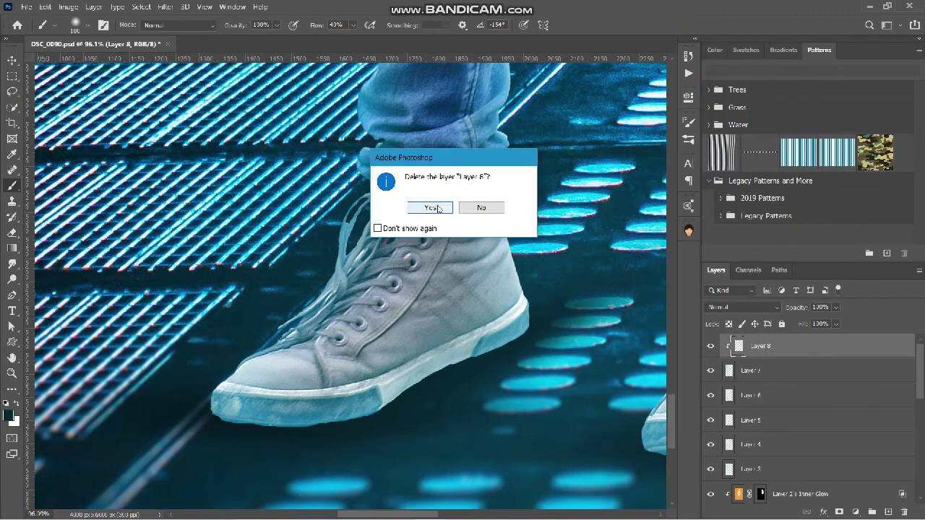
left_click(431, 209)
- Add a new layer directly above the orange Inner Glow layer and clip it to the man's layer stack
scroll(760, 422, "down", 3)
scroll(765, 413, "up", 1)
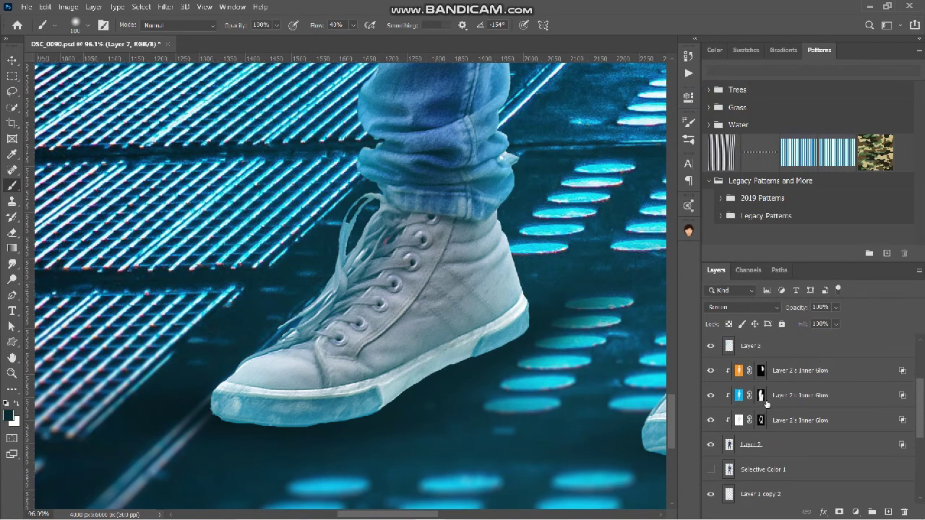
left_click(852, 376)
scroll(858, 446, "up", 1)
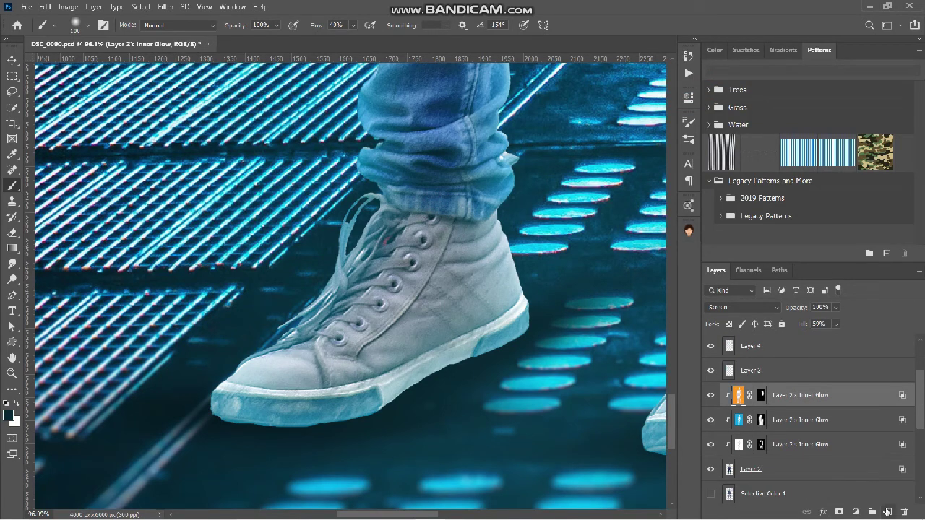
left_click(888, 512)
left_click(725, 406, "alt")
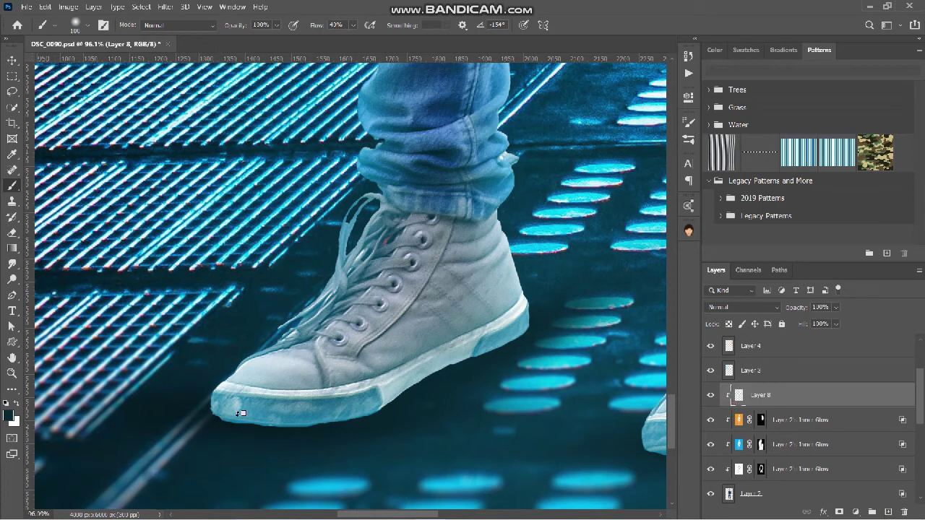
- Paint dark teal shading along the sole of the man's shoe nearer the billboard side and undo the last strokes
mouse_move(157, 366)
left_mouse_down()
mouse_move(213, 431)
mouse_move(303, 430)
mouse_move(394, 408)
mouse_move(537, 339)
left_mouse_up()
mouse_move(454, 367)
left_mouse_down()
mouse_move(383, 415)
mouse_move(204, 426)
left_mouse_up()
mouse_move(407, 370)
left_mouse_down()
mouse_move(542, 328)
mouse_move(384, 396)
mouse_move(517, 338)
left_mouse_up()
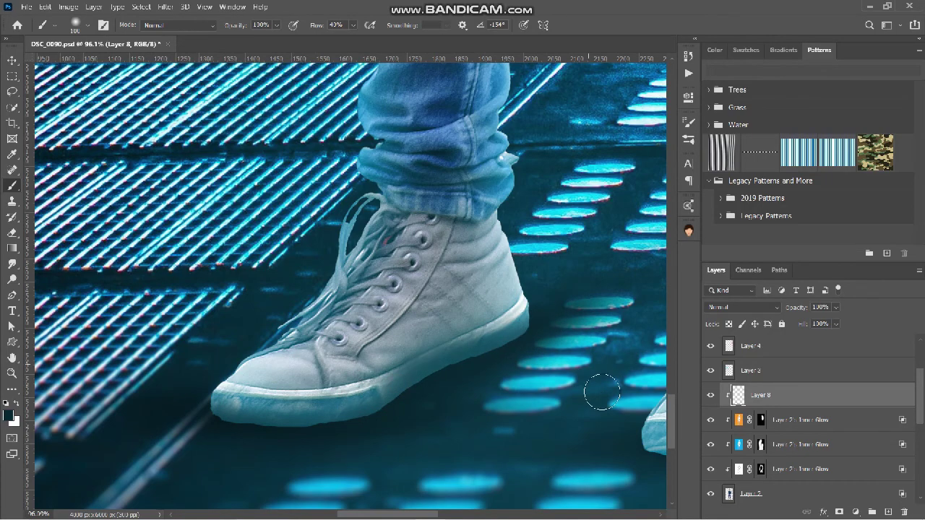
key("ctrl+z")
key("ctrl+z")
- Paint dark teal shading along the sole of the other shoe, the one with the blue heel patch, on Layer 8
scroll(584, 395, "down", 10)
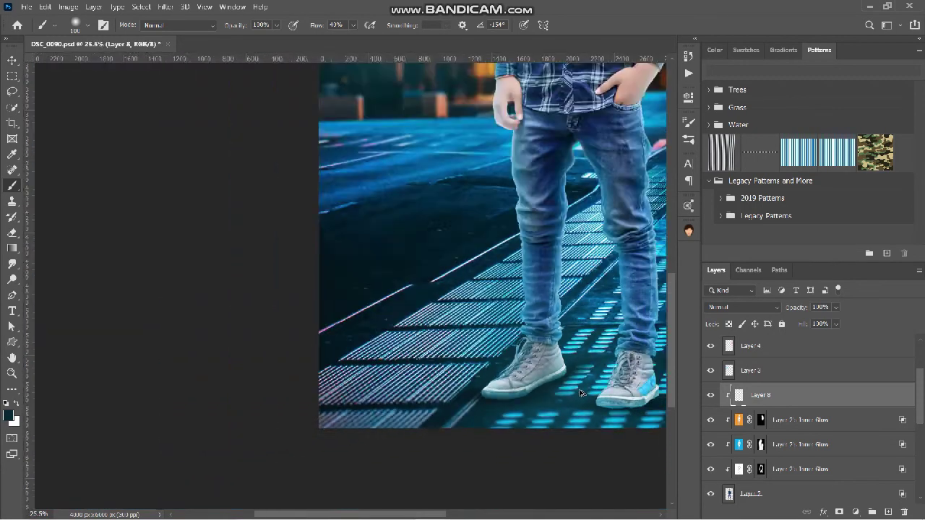
scroll(629, 394, "up", 10)
mouse_move(321, 389)
left_mouse_down()
mouse_move(306, 383)
mouse_move(475, 371)
mouse_move(554, 325)
mouse_move(549, 301)
left_mouse_up()
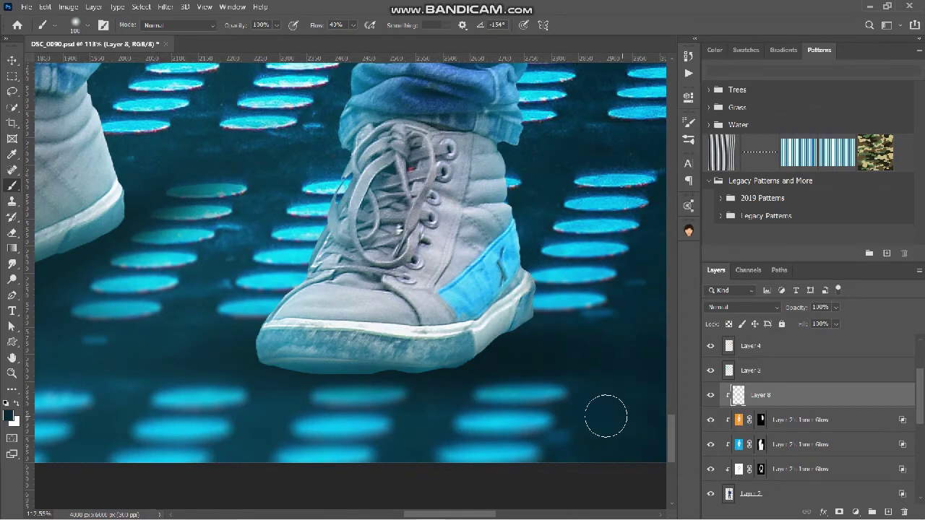
scroll(529, 410, "down", 6)
scroll(318, 294, "up", 2)
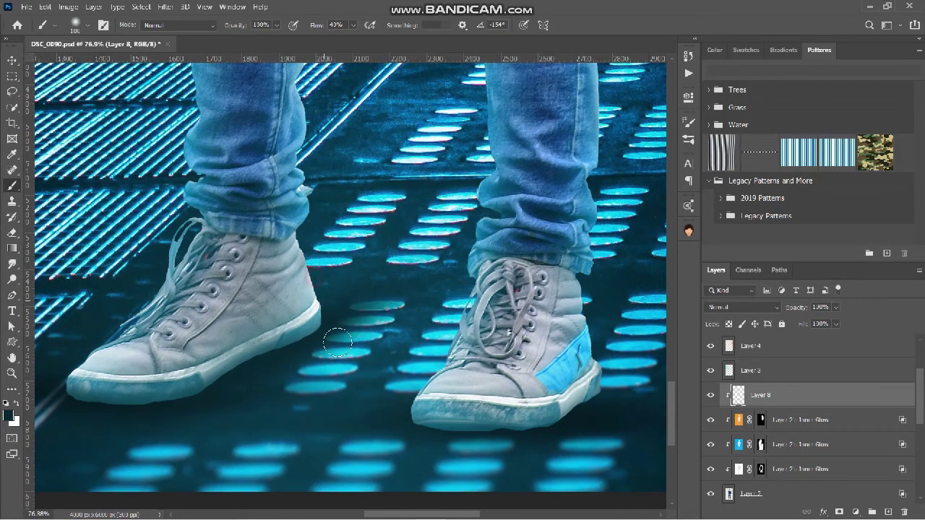
scroll(325, 311, "down", 3)
scroll(427, 318, "up", 4)
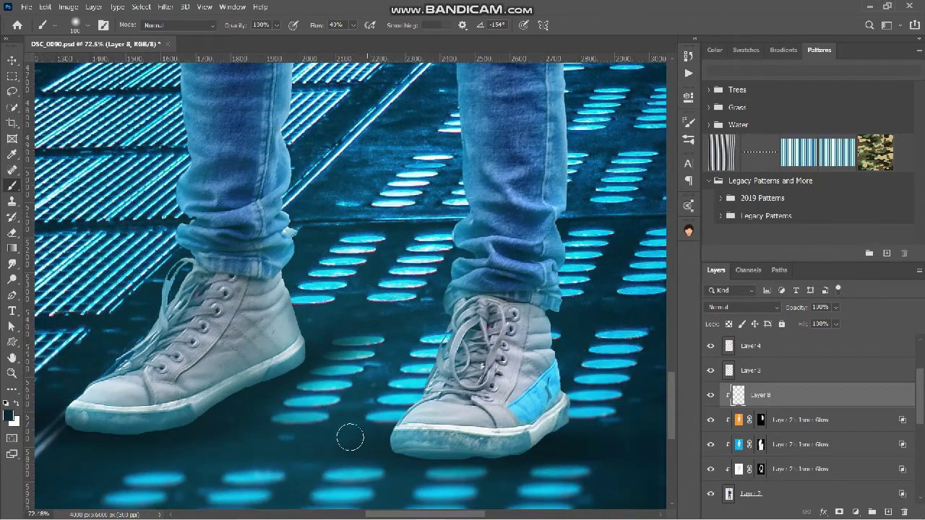
scroll(396, 472, "down", 3)
scroll(470, 456, "up", 2)
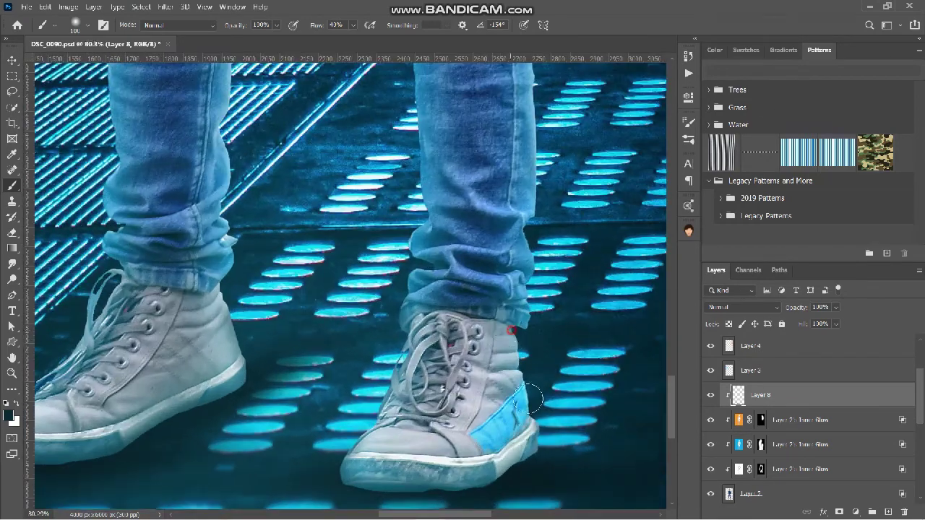
- Examine the whole composite at different magnifications to judge the shoe shading and coloured glows
scroll(558, 463, "down", 1)
scroll(579, 436, "down", 4)
scroll(292, 480, "down", 1)
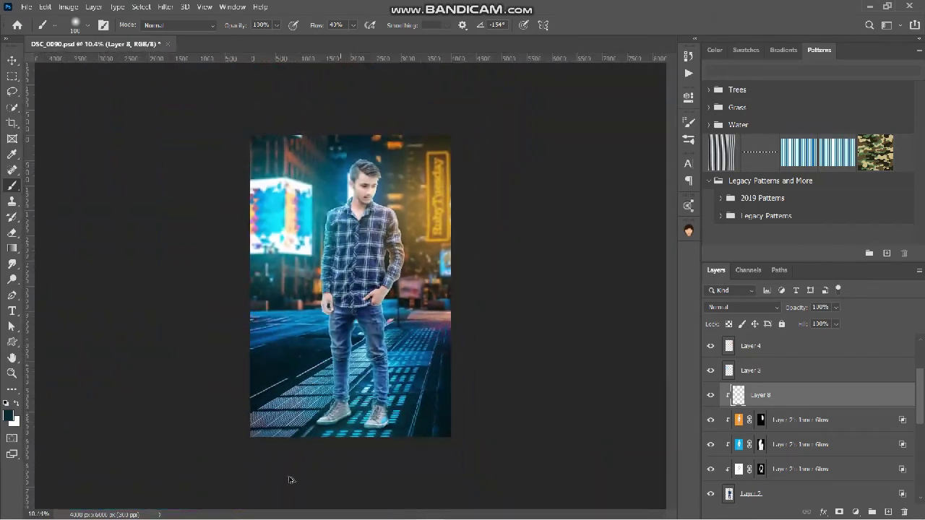
scroll(291, 479, "up", 2)
scroll(294, 479, "down", 3)
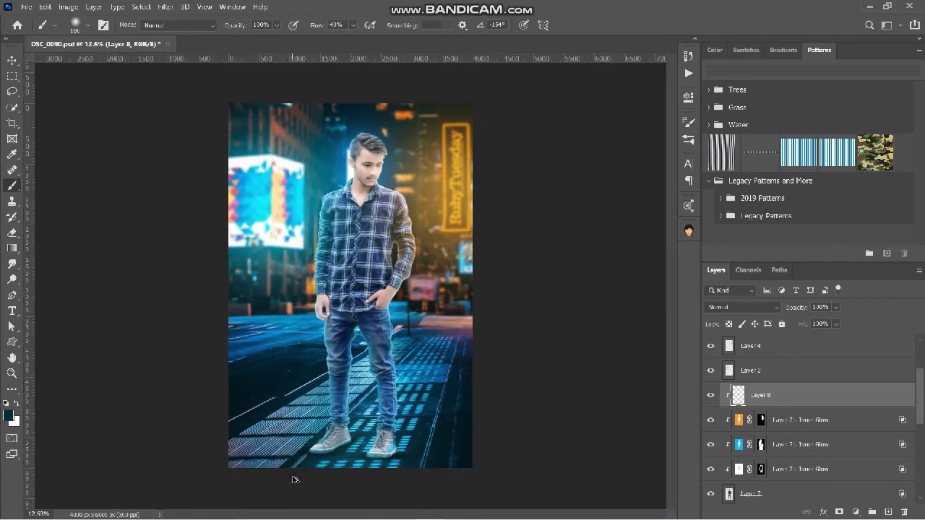
scroll(295, 480, "up", 1)
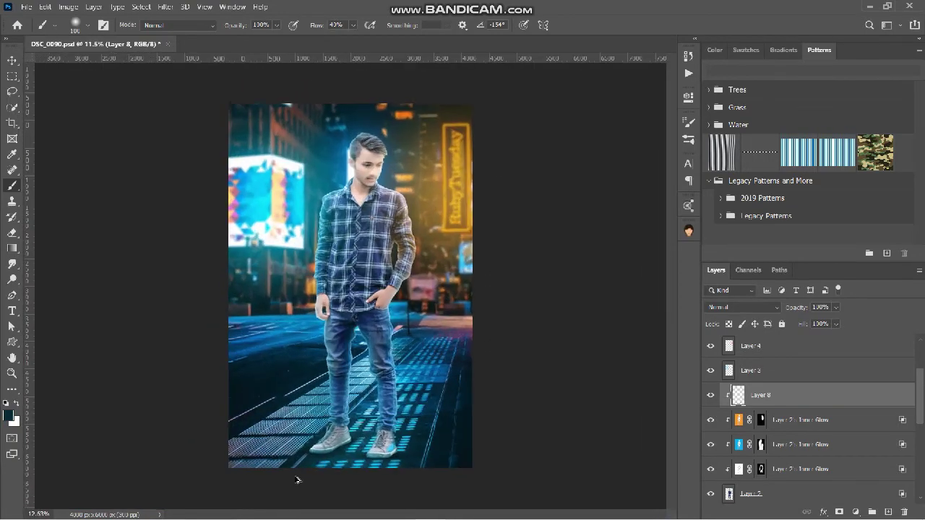
scroll(295, 481, "up", 2)
scroll(295, 481, "down", 2)
scroll(295, 480, "up", 1)
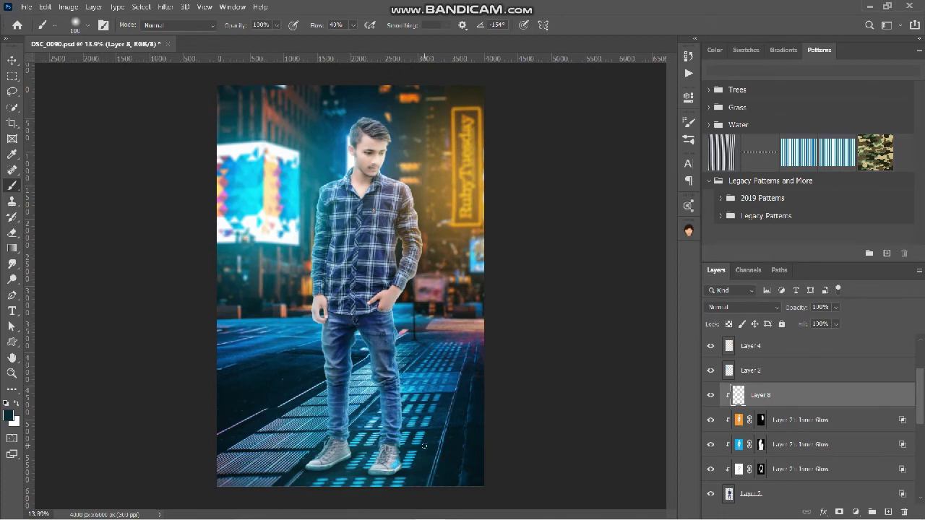
- Toggle the orange Inner Glow layer's visibility repeatedly to compare the man with and without the orange light
left_click(711, 420)
left_click(710, 420)
left_click(710, 420)
left_click(711, 420)
left_click(710, 420)
left_click(710, 420)
left_click(711, 420)
left_click(710, 420)
- Paint black on the orange Inner Glow layer's mask over the man's lower face and neck, and save the document
left_click(761, 420)
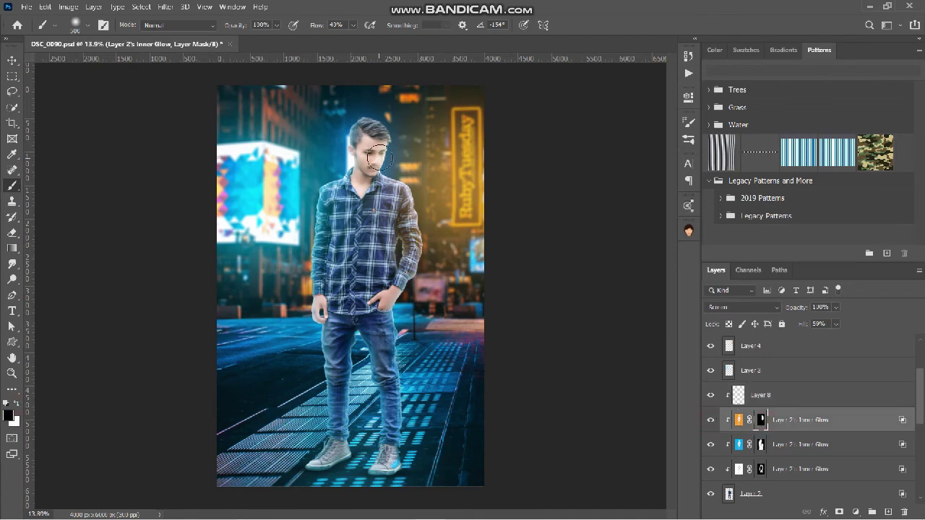
mouse_move(385, 163)
left_mouse_down()
mouse_move(386, 176)
mouse_move(376, 174)
left_mouse_up()
key("x")
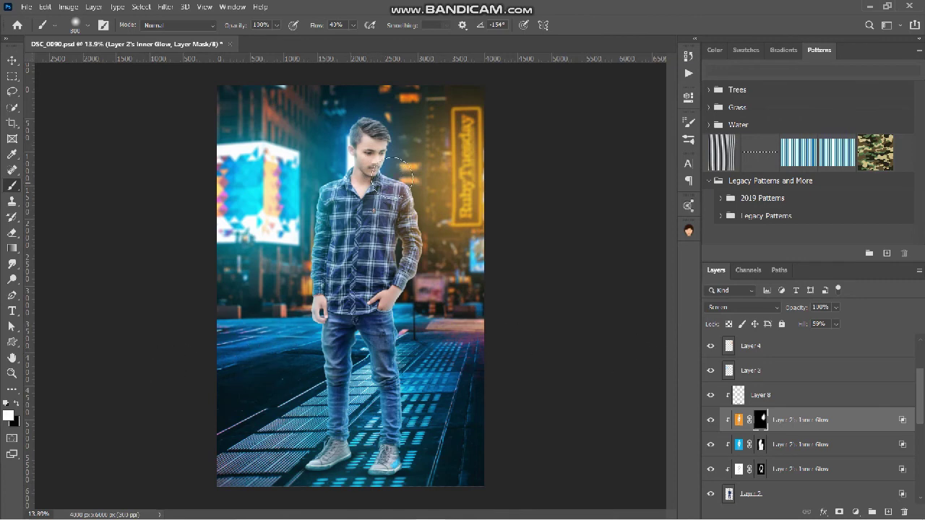
key("ctrl+s")
- Select the topmost layer, Layer 7
scroll(817, 362, "up", 3)
left_click(818, 351)
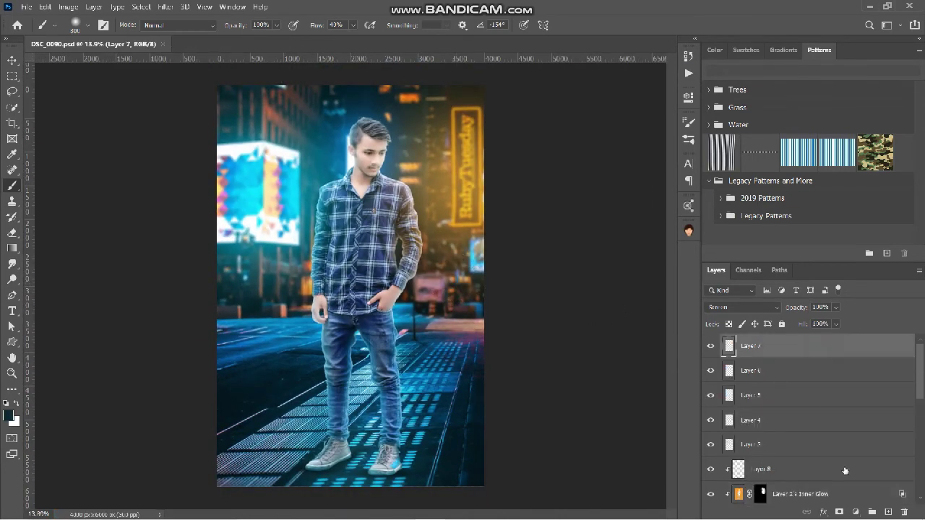